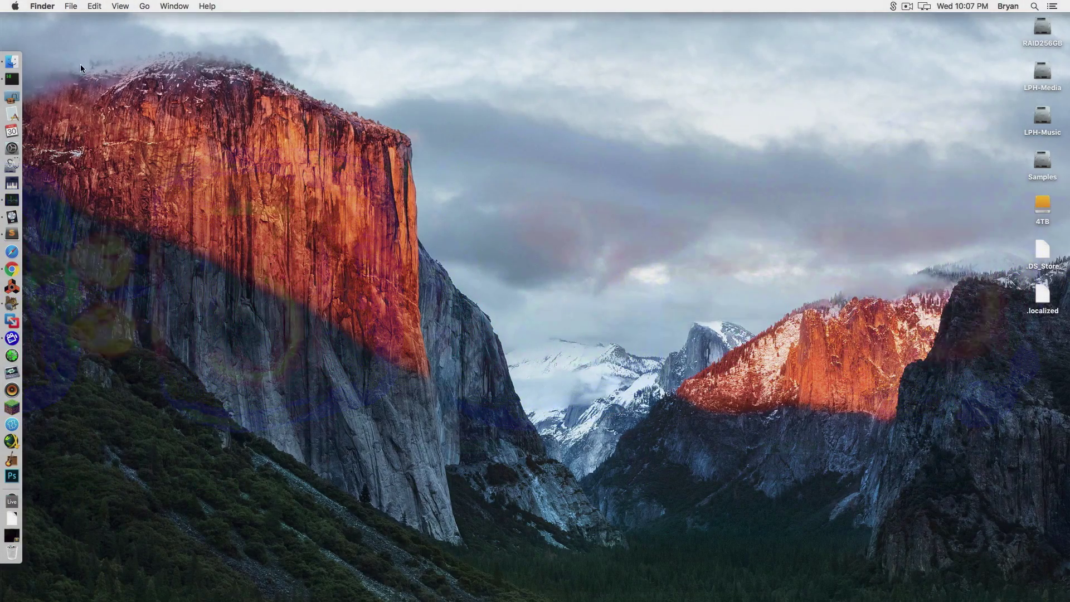
Step: Switch to Logic Pro X and open the Audio Preferences on the Devices tab
right_click(19, 217)
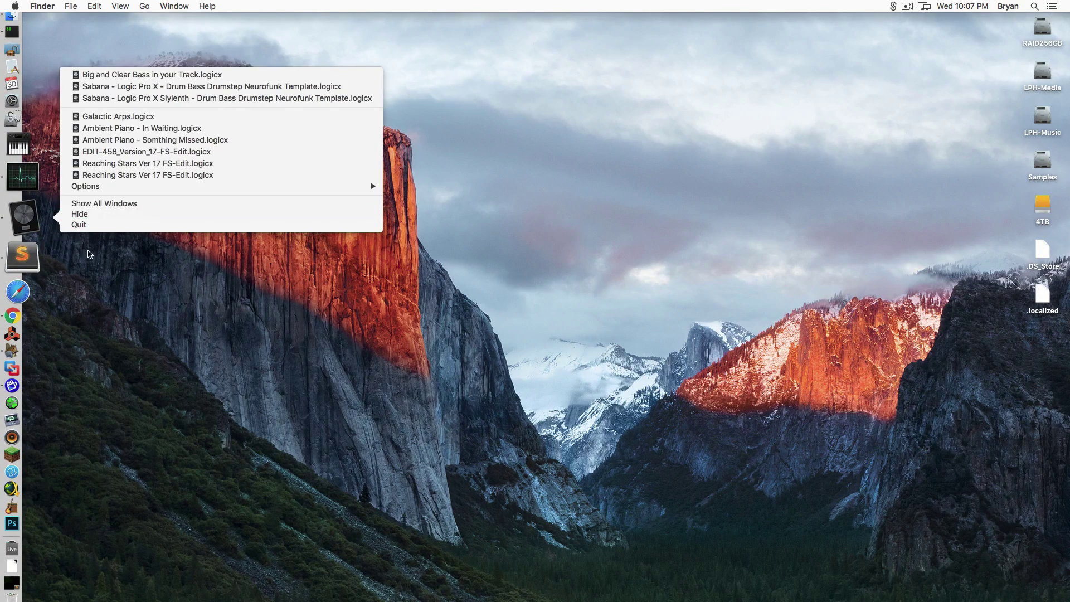
left_click(81, 250)
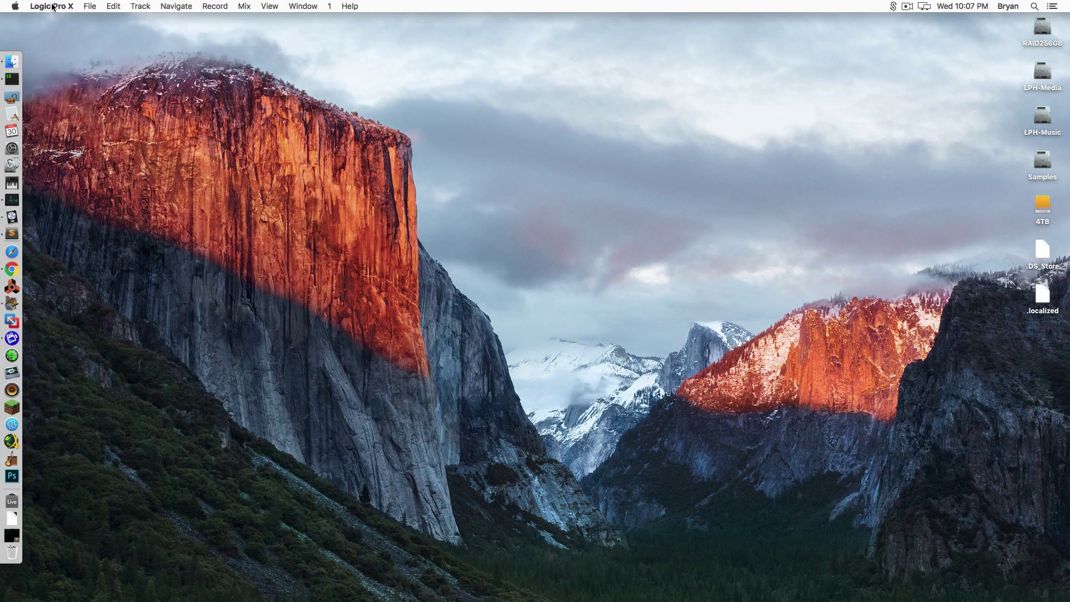
left_click(52, 7)
mouse_move(57, 36)
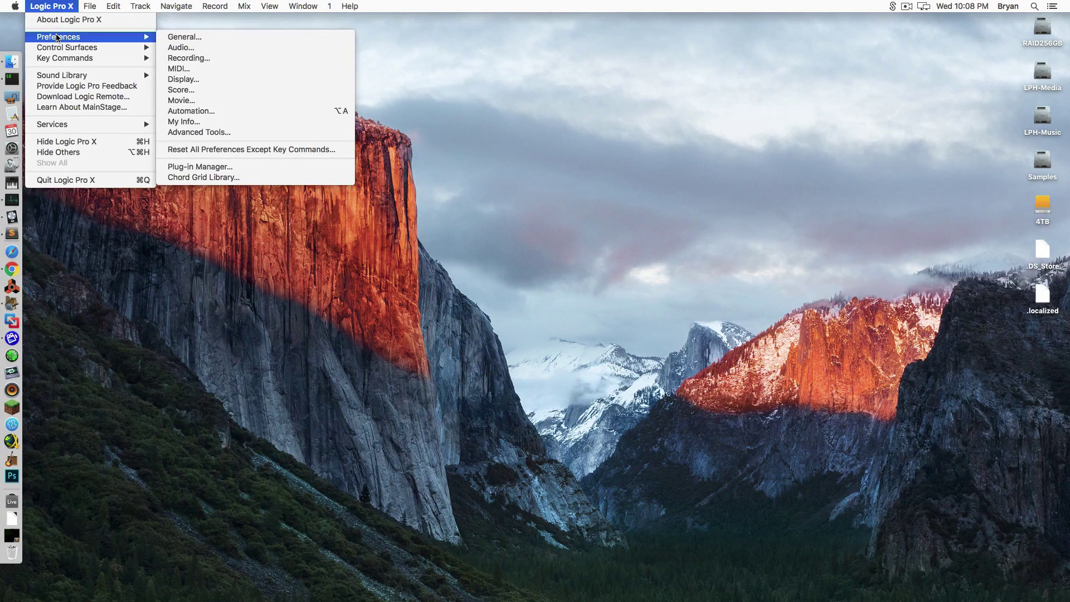
left_click(180, 48)
left_click_drag(255, 116, 196, 62)
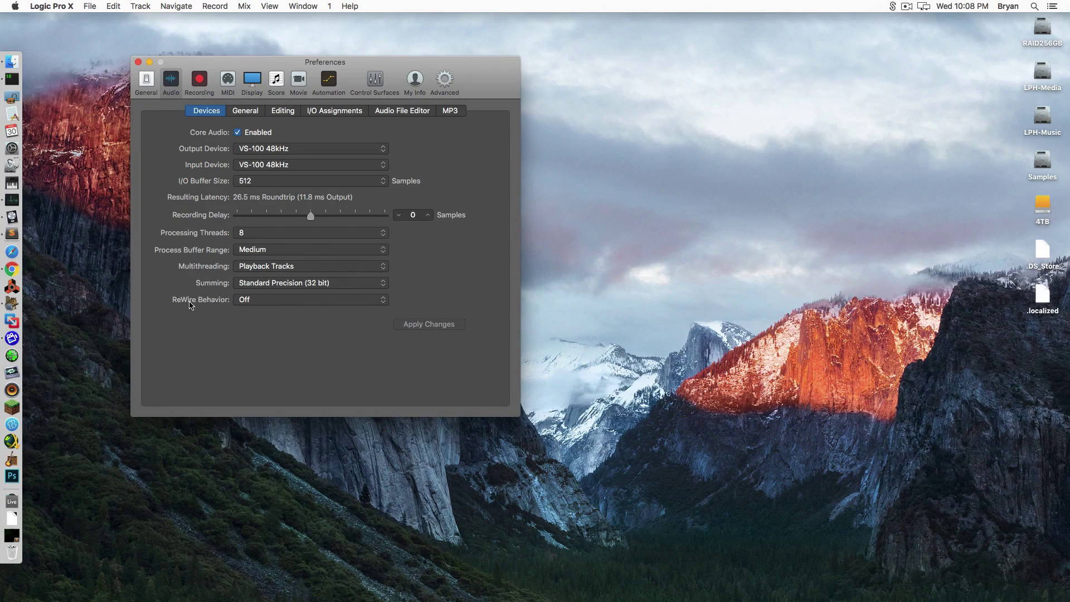
Step: Set ReWire Behavior to Playback Mode (Less CPU Load), apply it, and close Preferences
left_click(261, 301)
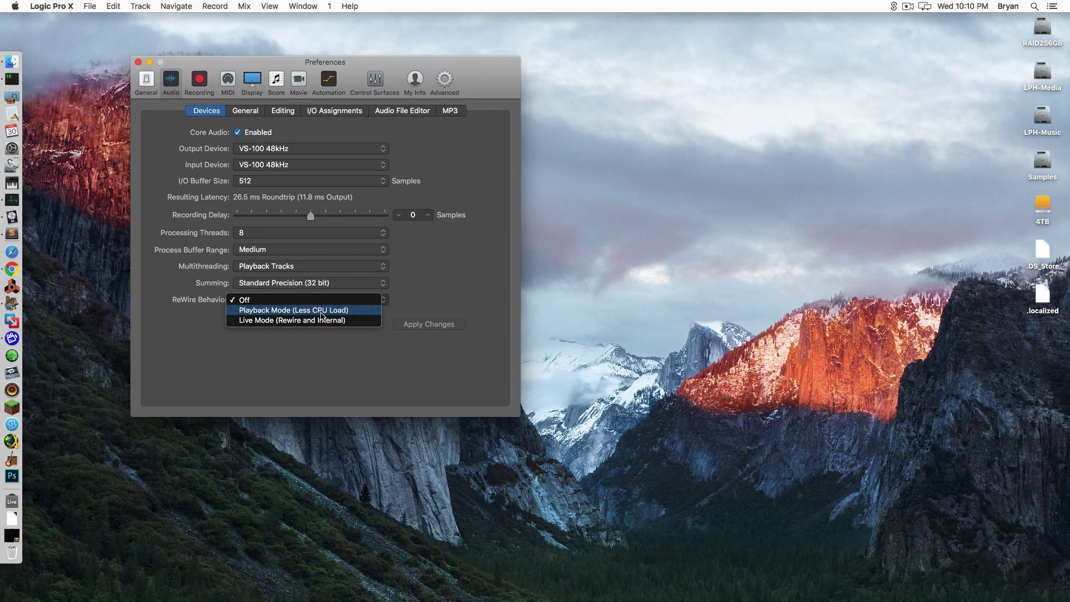
left_click(321, 311)
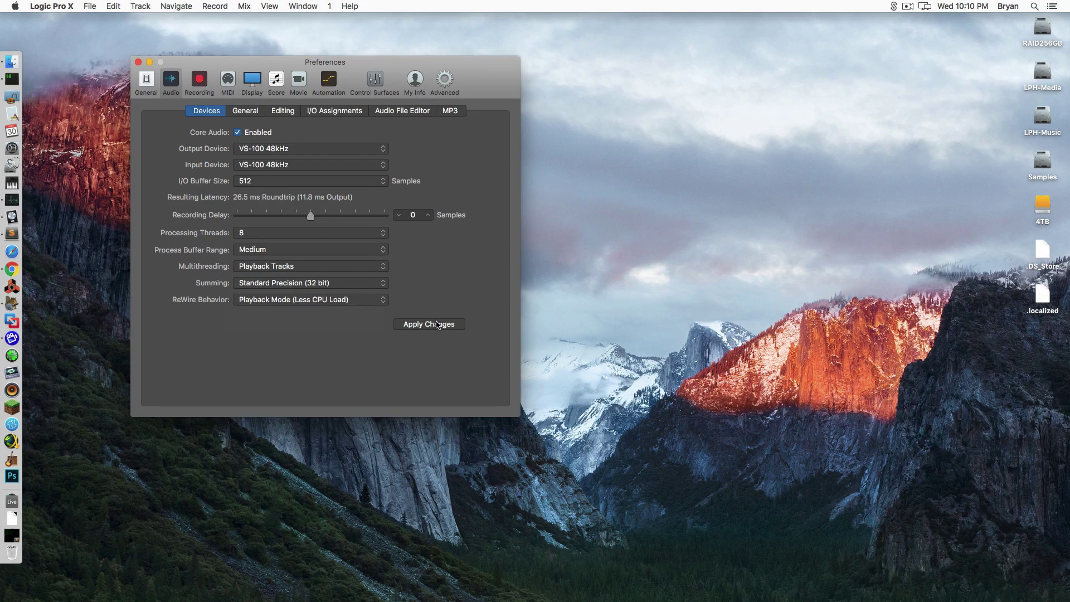
left_click(439, 323)
left_click_drag(186, 71, 179, 86)
left_click(129, 84)
Step: Quit Logic so the ReWire change takes effect, then start a new project
left_click(62, 9)
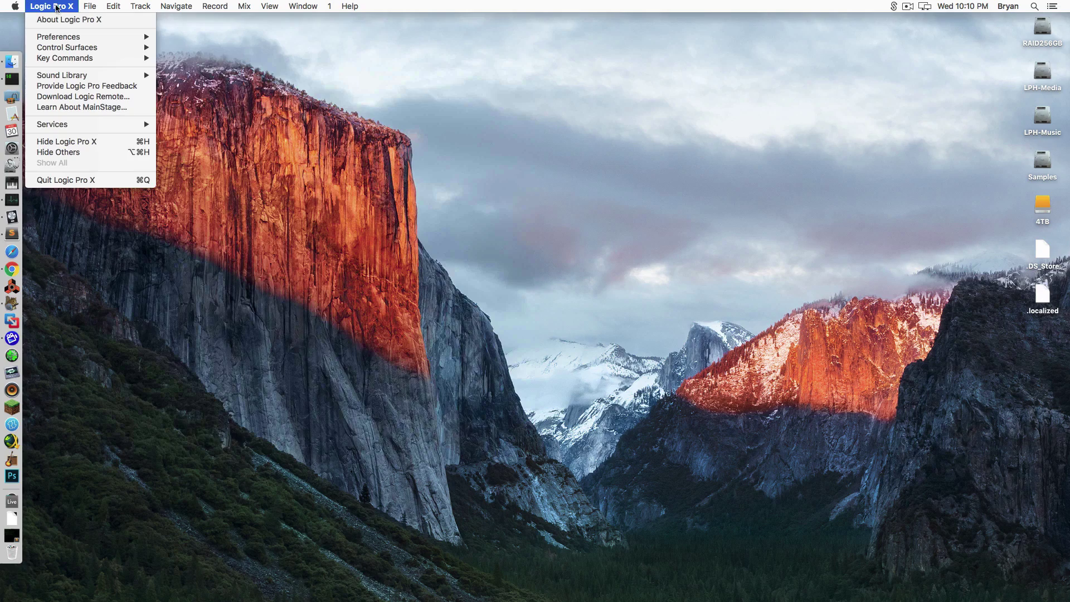
left_click(71, 180)
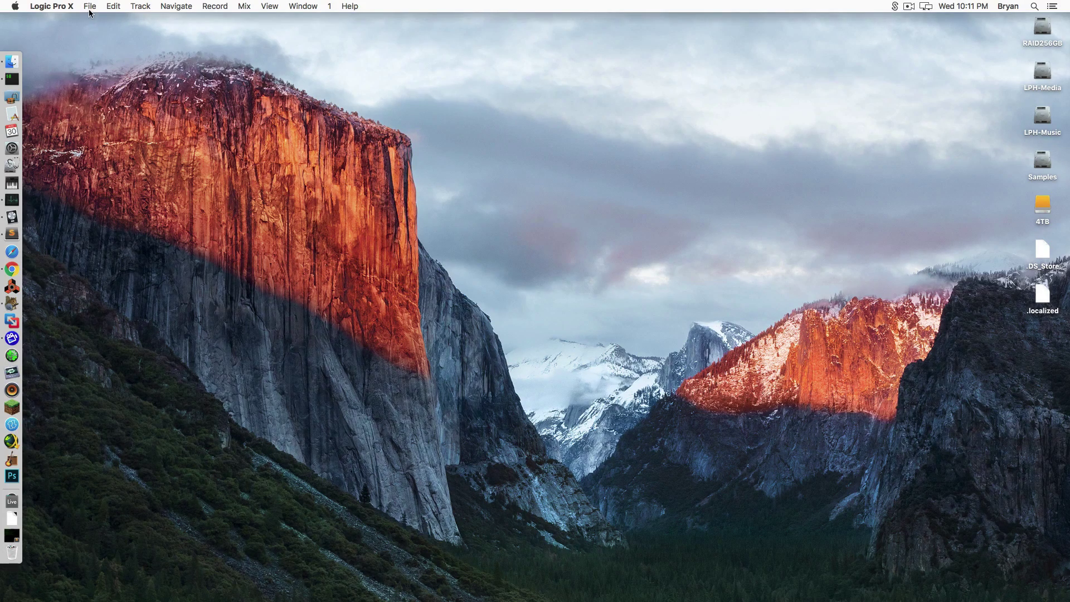
left_click(90, 7)
left_click(97, 20)
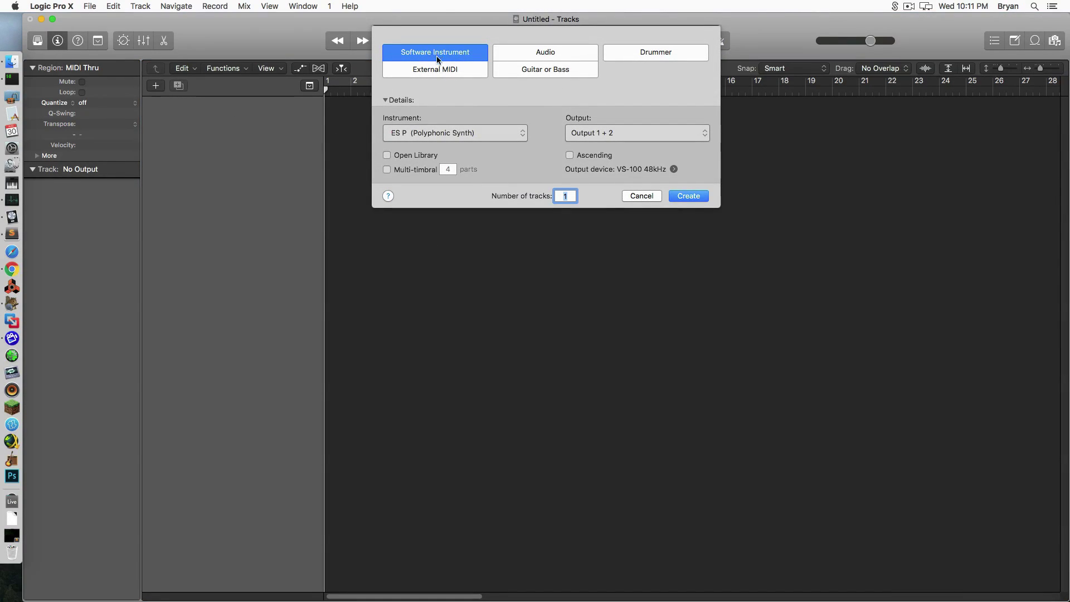
Step: Create a software instrument track using an Empty Channel Strip as the instrument
left_click(456, 133)
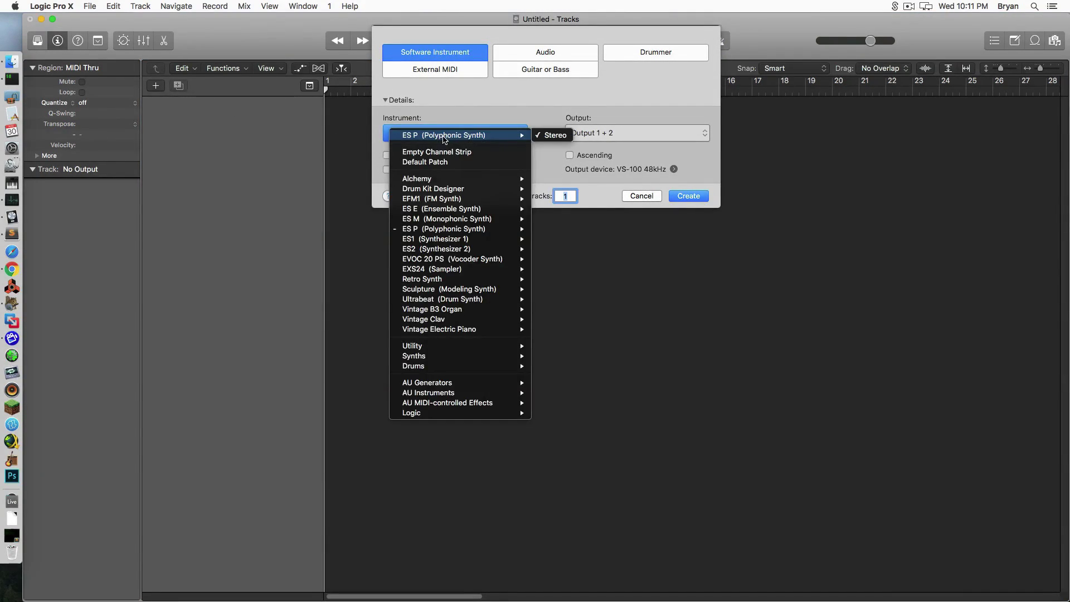
left_click(443, 106)
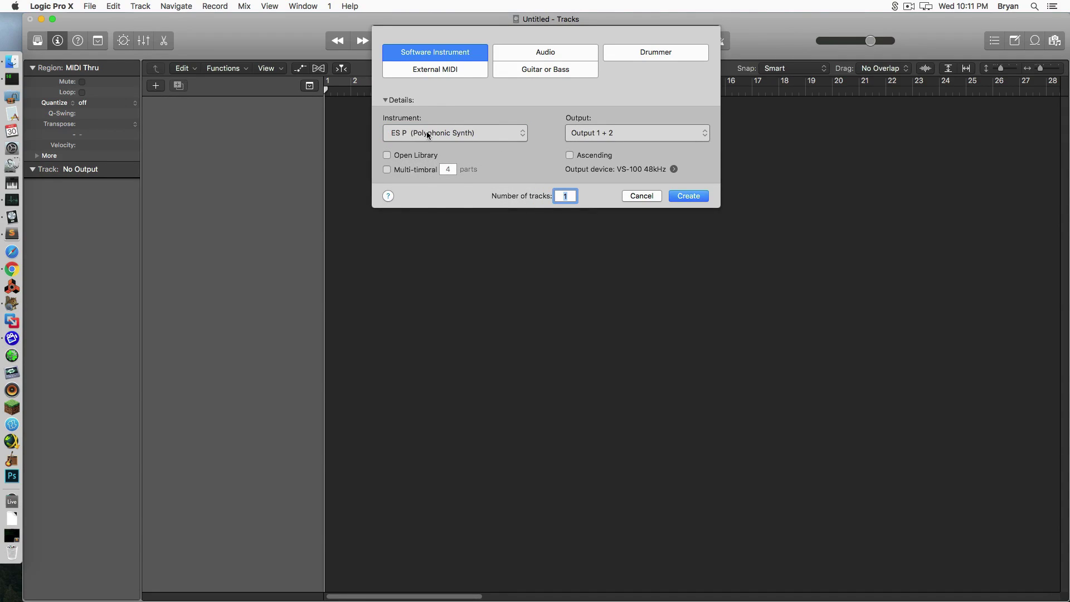
left_click(426, 132)
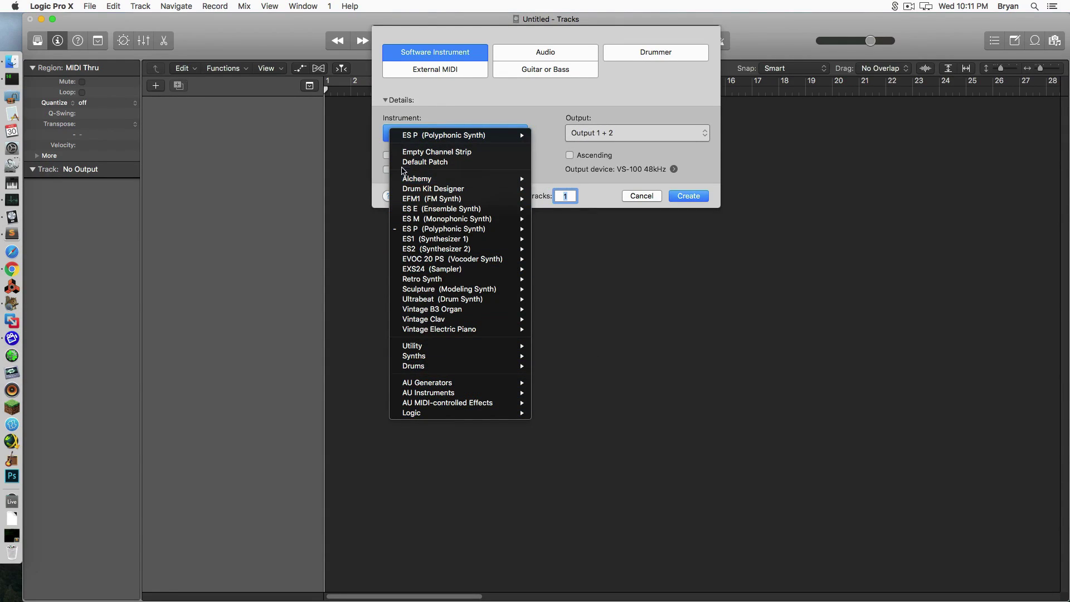
left_click(419, 158)
left_click(689, 196)
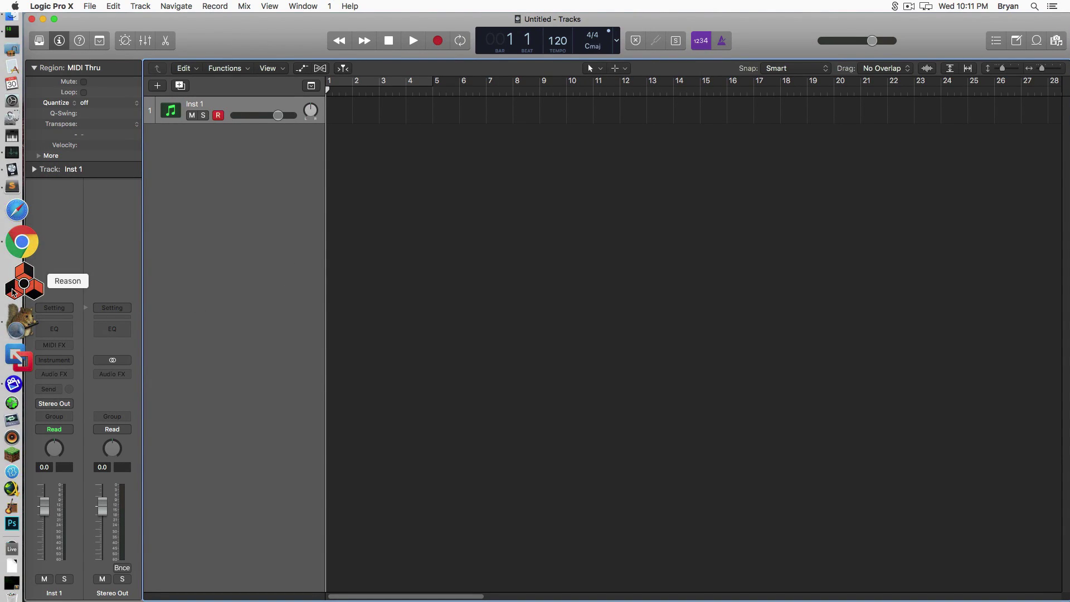
Step: Launch Reason from the Dock so it runs in ReWire Slave Mode
left_click(13, 290)
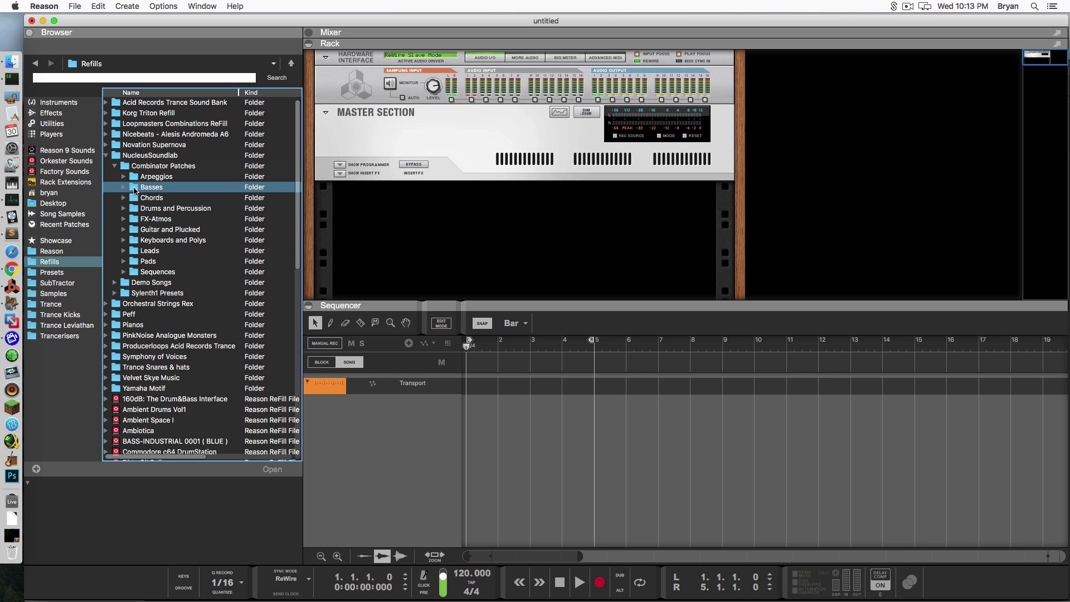
left_click(123, 187)
left_click(166, 197)
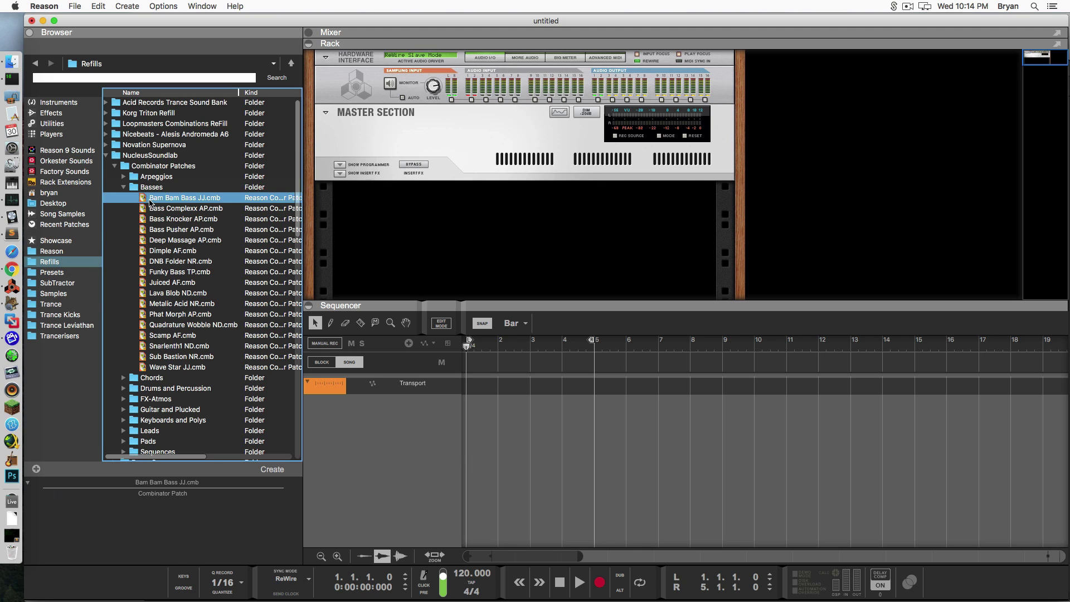
left_click_drag(149, 202, 428, 224)
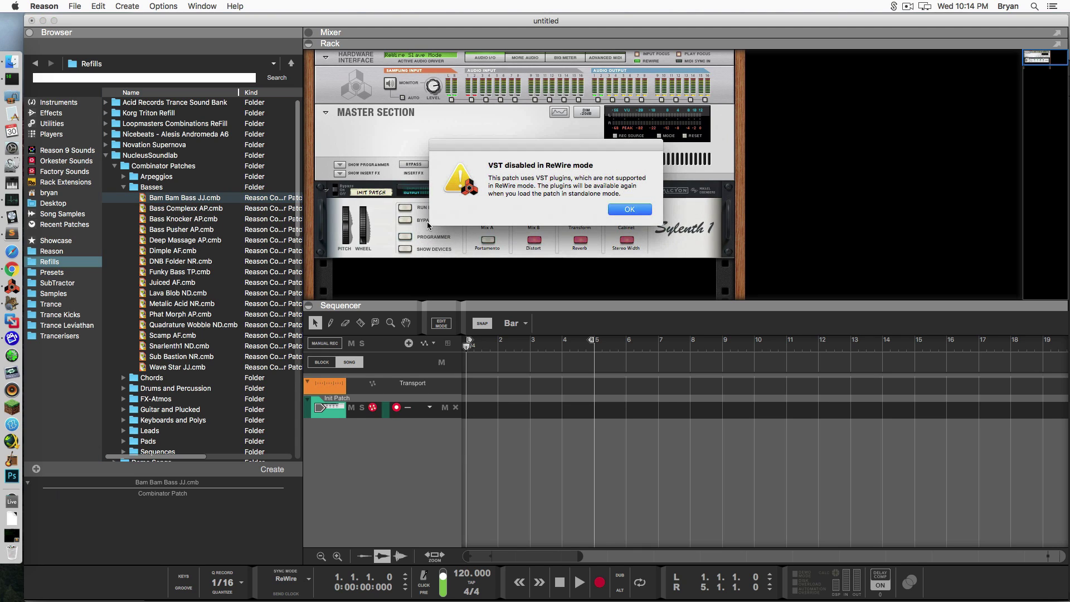
left_click(630, 209)
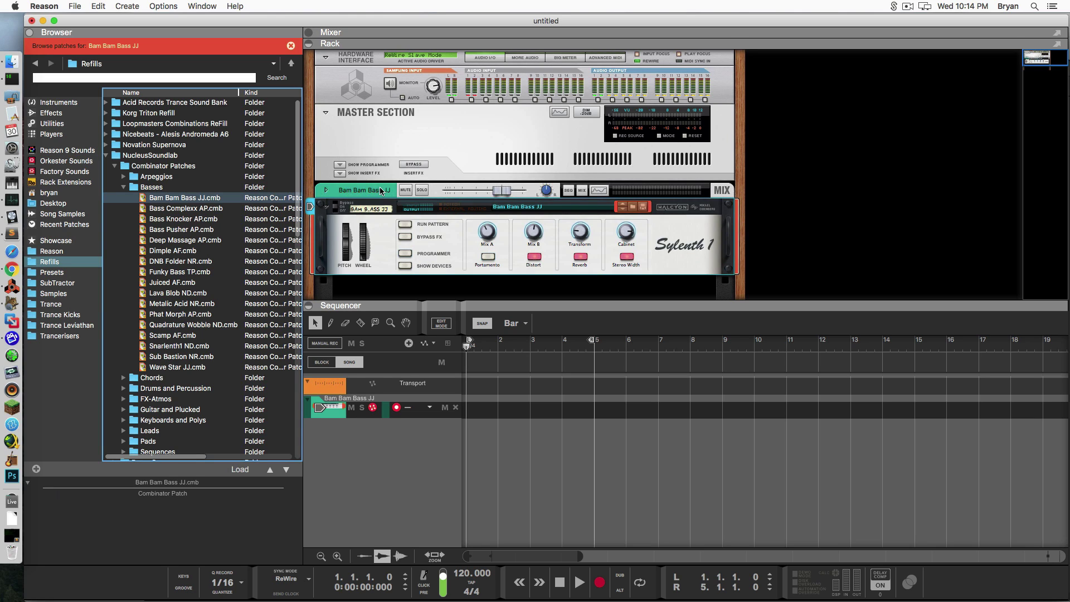
left_click(380, 188)
key("Delete")
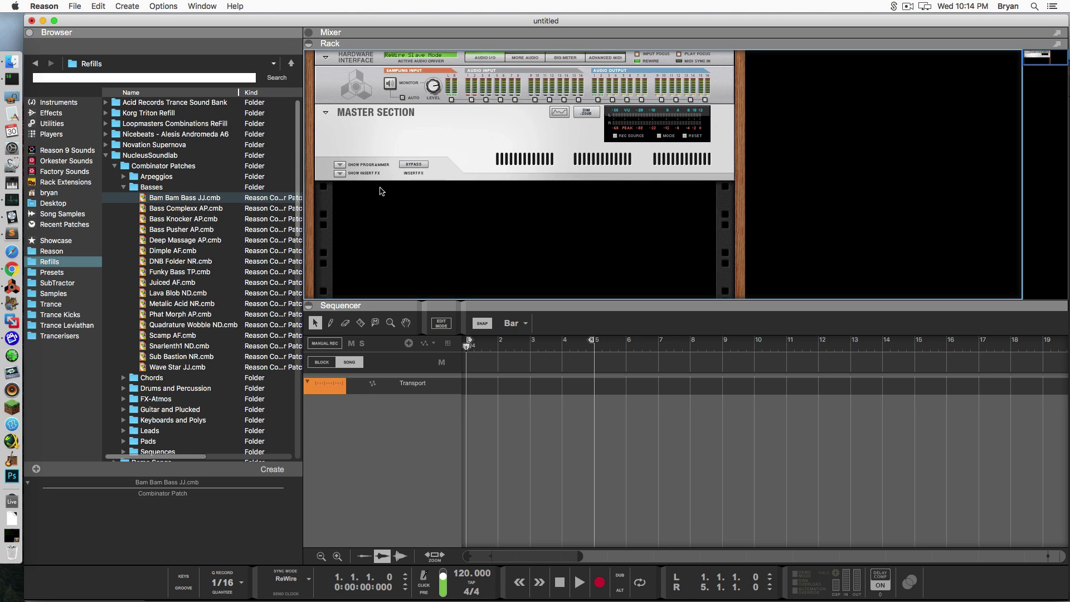
Step: Collapse the browser folders and drag the afterglow1 sampler patch into Reason's rack
left_click(125, 187)
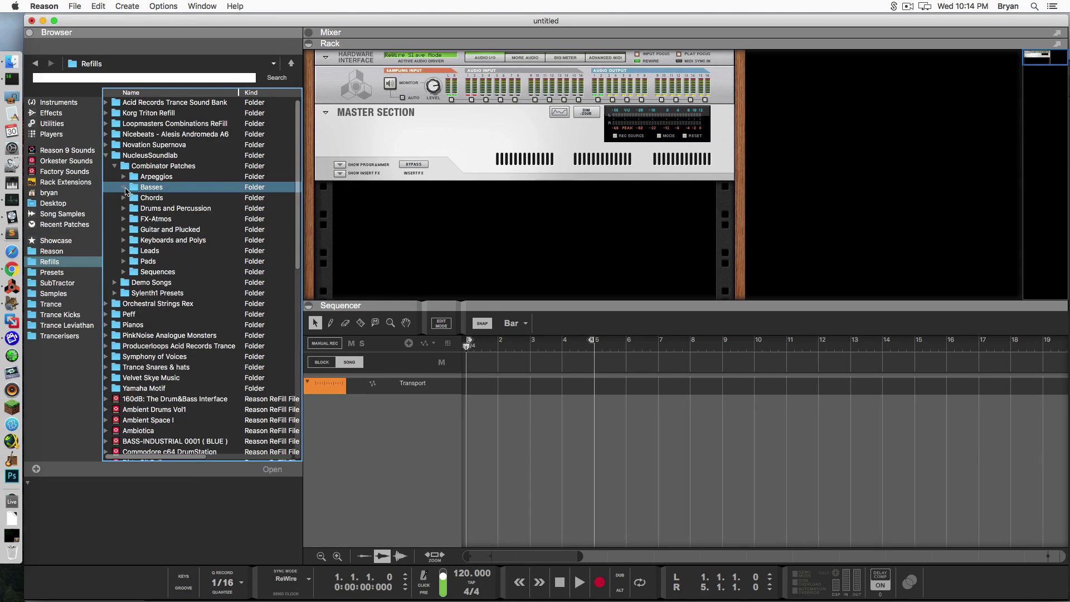
left_click(117, 165)
left_click(107, 157)
left_click(106, 157)
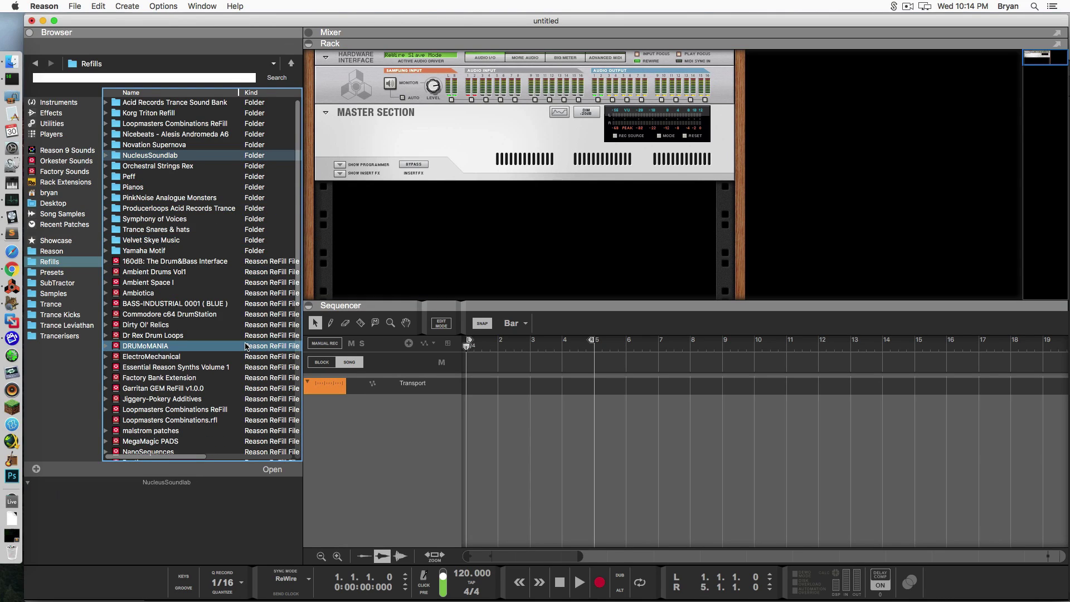
scroll(234, 330, "down", 1)
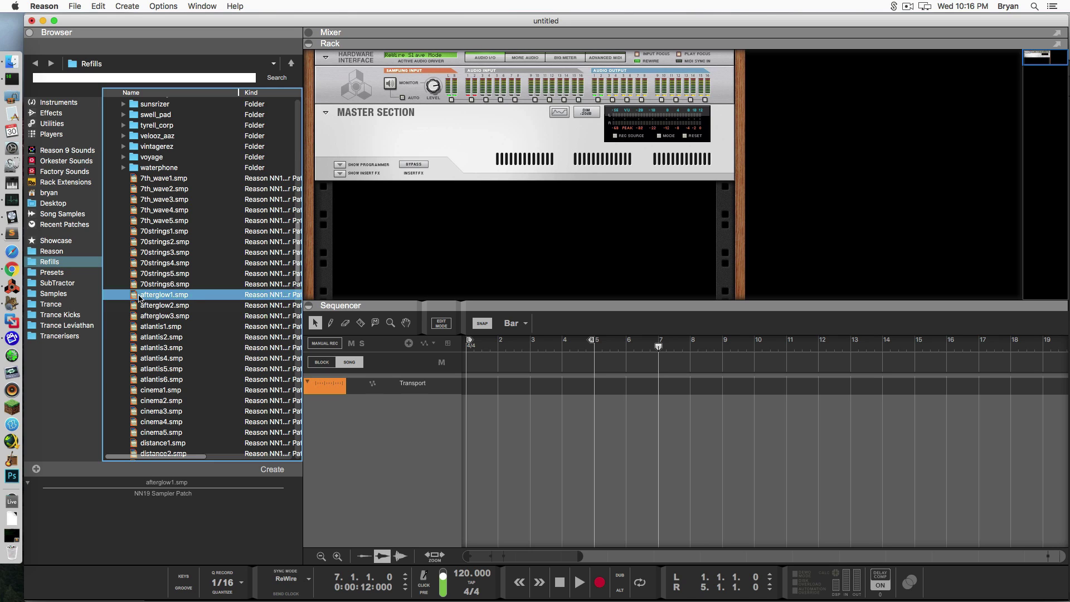
mouse_move(139, 298)
left_mouse_down()
mouse_move(402, 272)
mouse_move(437, 253)
left_mouse_up()
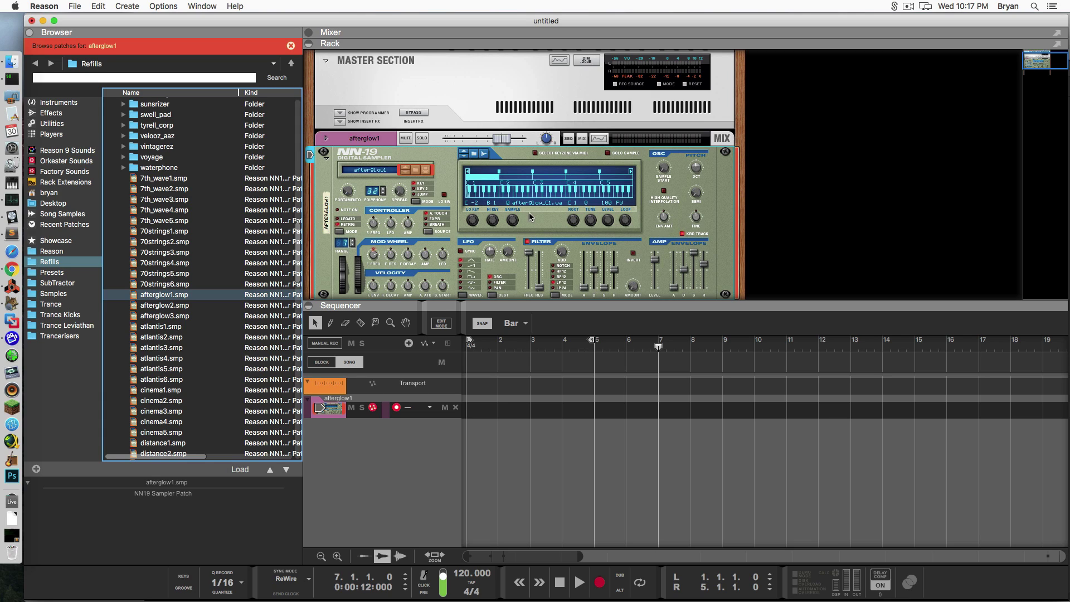
Step: Check the afterglow1 rear cabling, flip the rack back, and minimize Reason
scroll(221, 200, "up", 3)
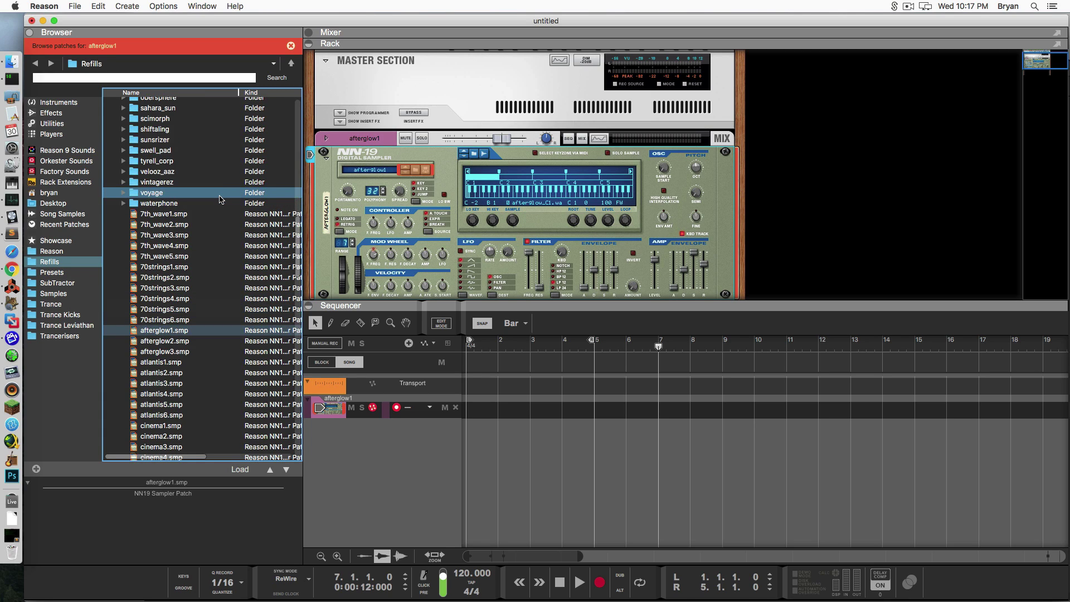
scroll(218, 202, "down", 1)
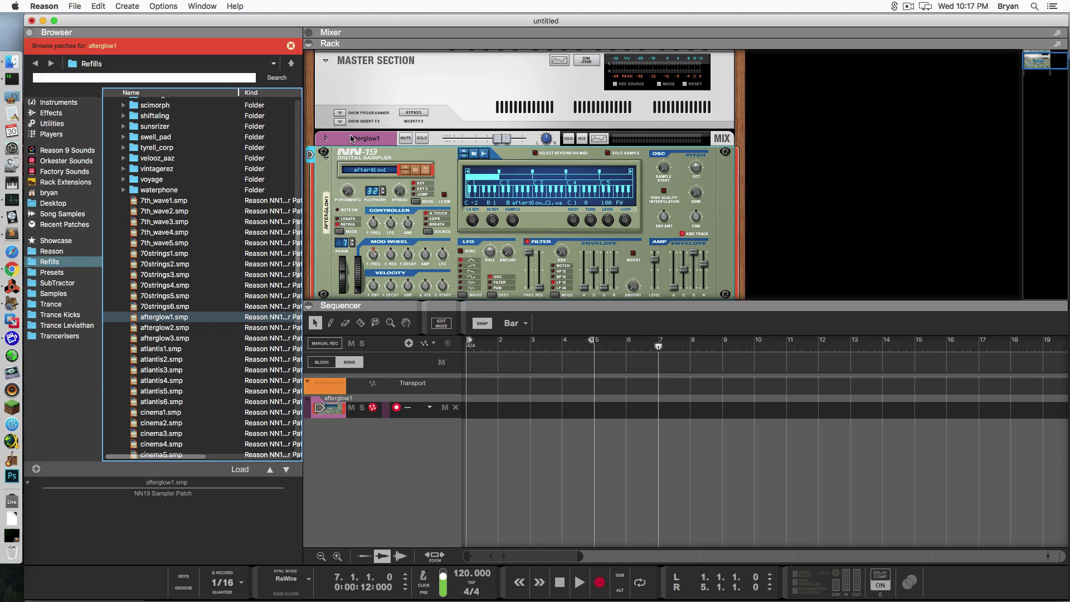
key("Tab")
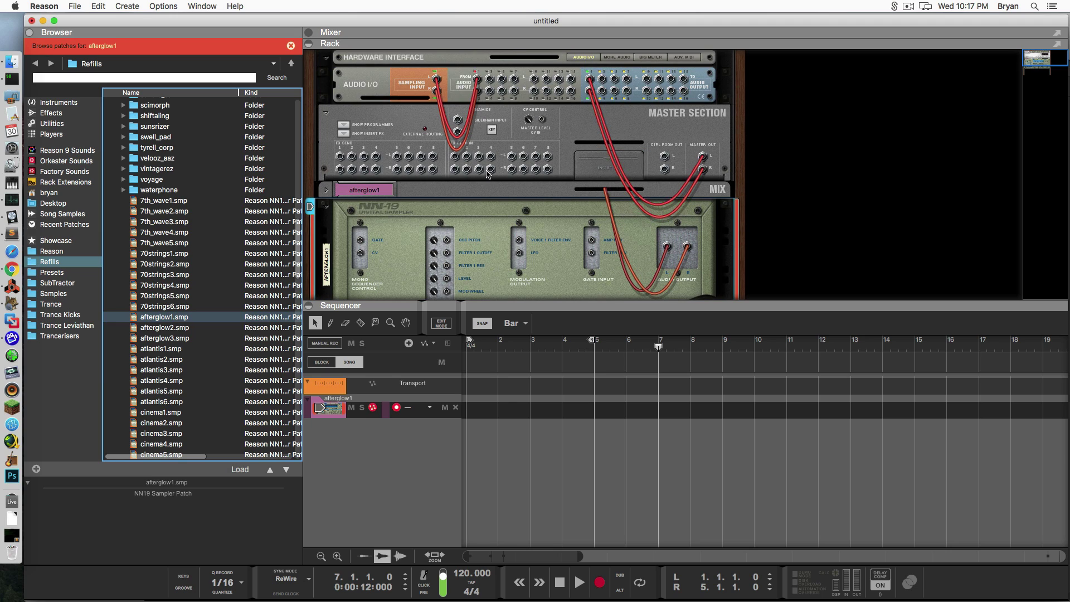
left_click(497, 201)
scroll(498, 202, "down", 3)
scroll(498, 202, "up", 3)
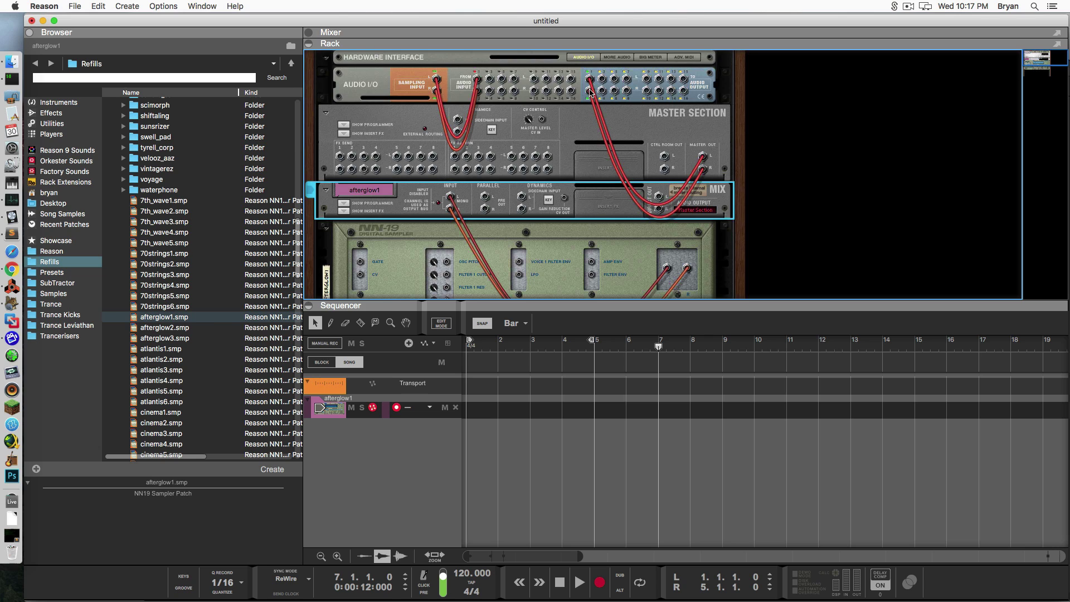
key("Tab")
key("super+m")
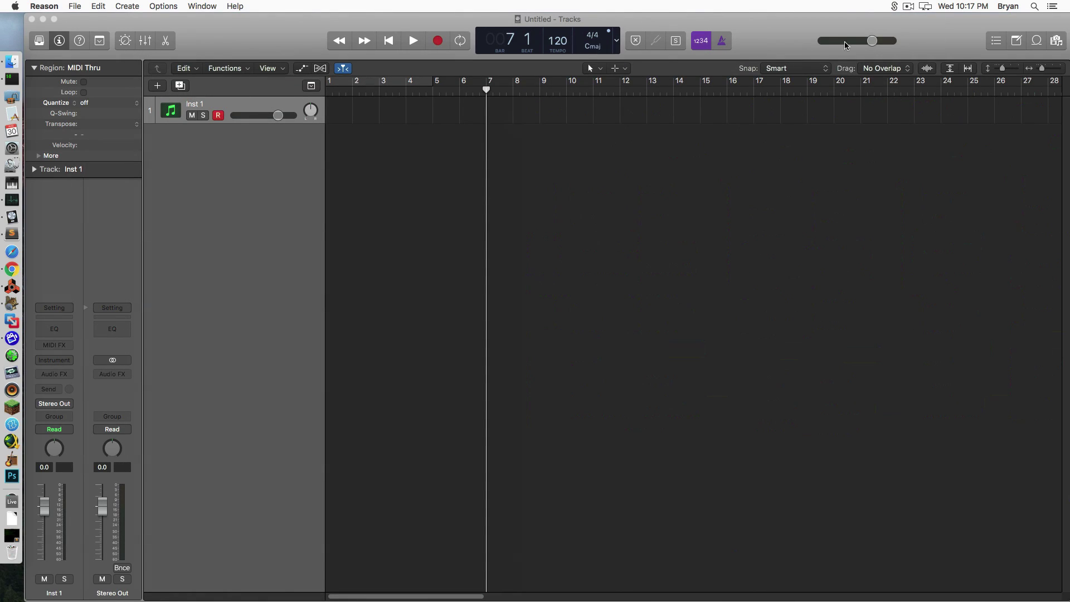
Step: Back in Logic, add an External MIDI track named Off 1
left_click(223, 162)
left_click(159, 86)
left_click(440, 69)
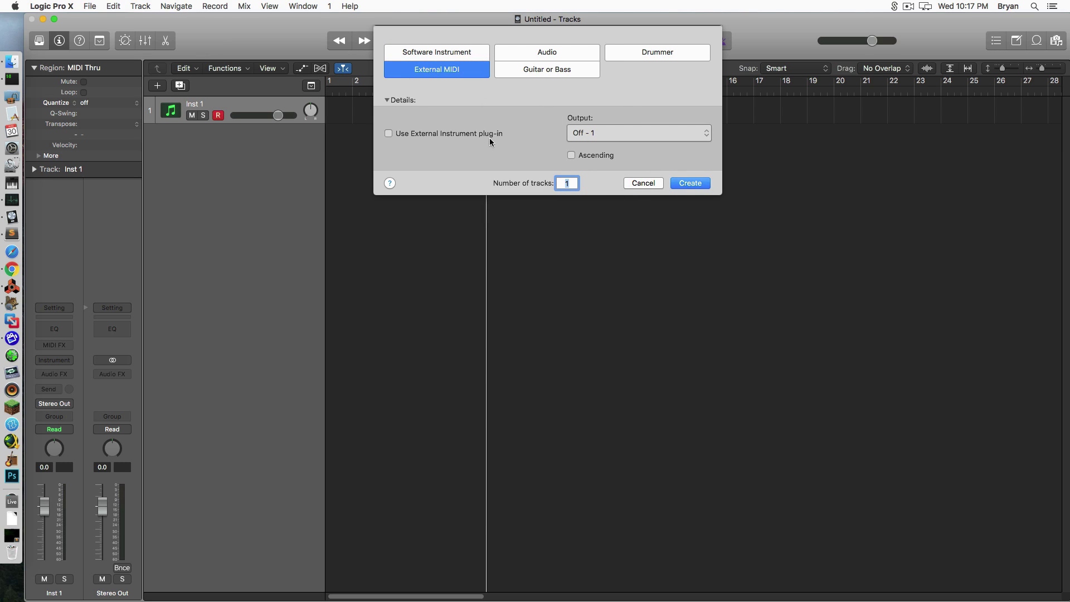
left_click(600, 134)
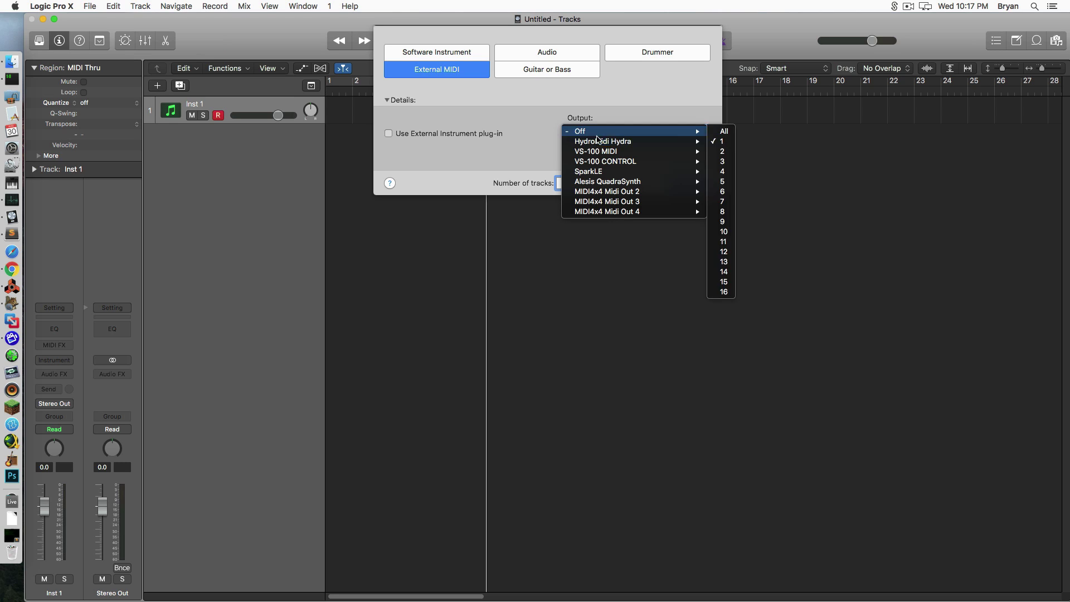
mouse_move(600, 135)
left_click(722, 141)
key("Return")
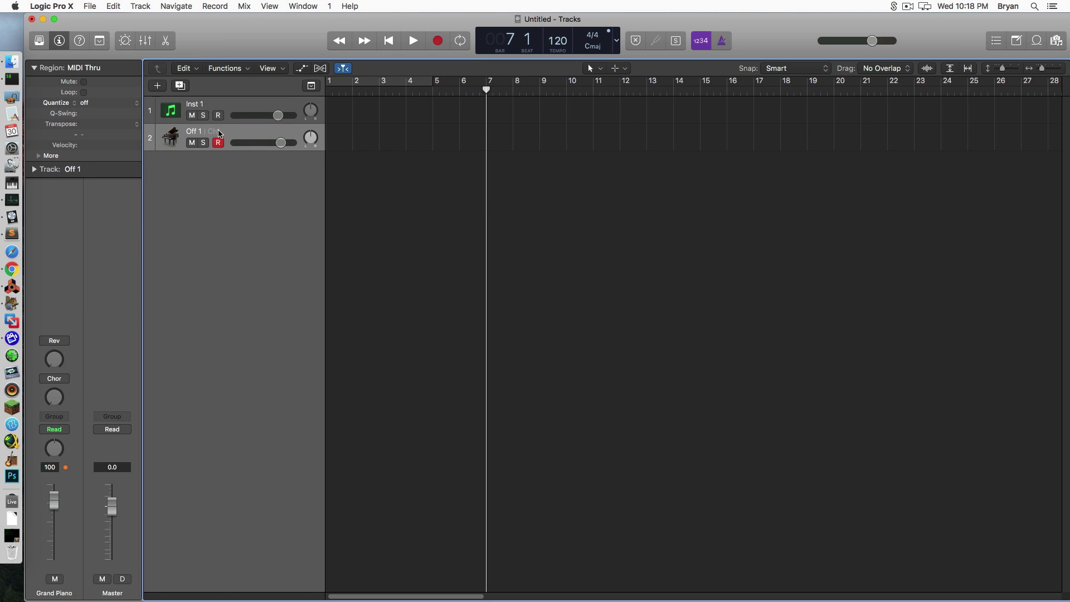
Step: Assign track 2 to Reason's afterglow1 device from the Library, then close the Library
left_click(39, 42)
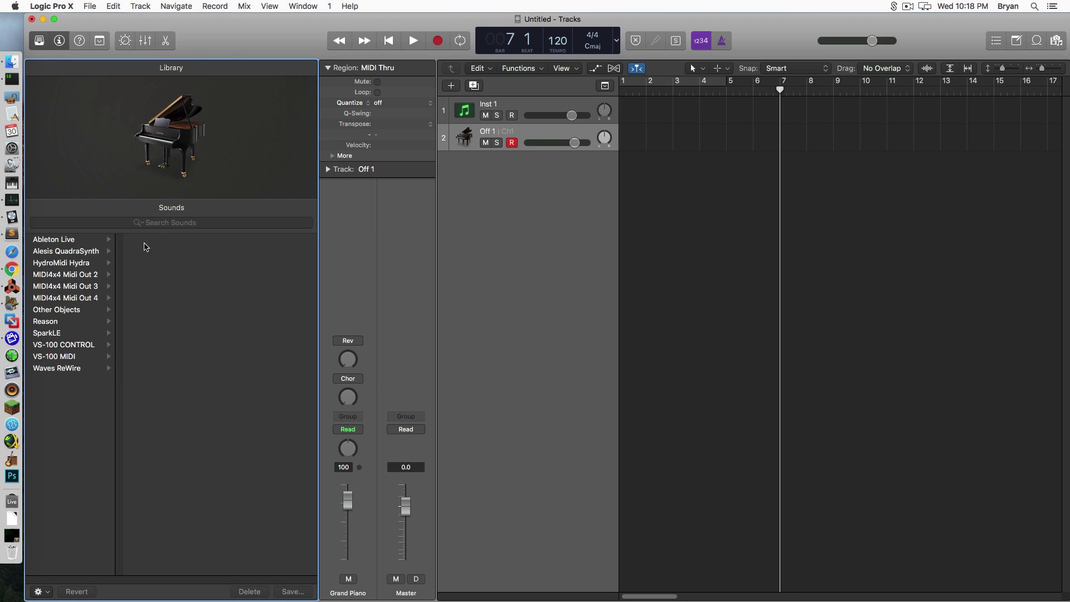
left_click(42, 322)
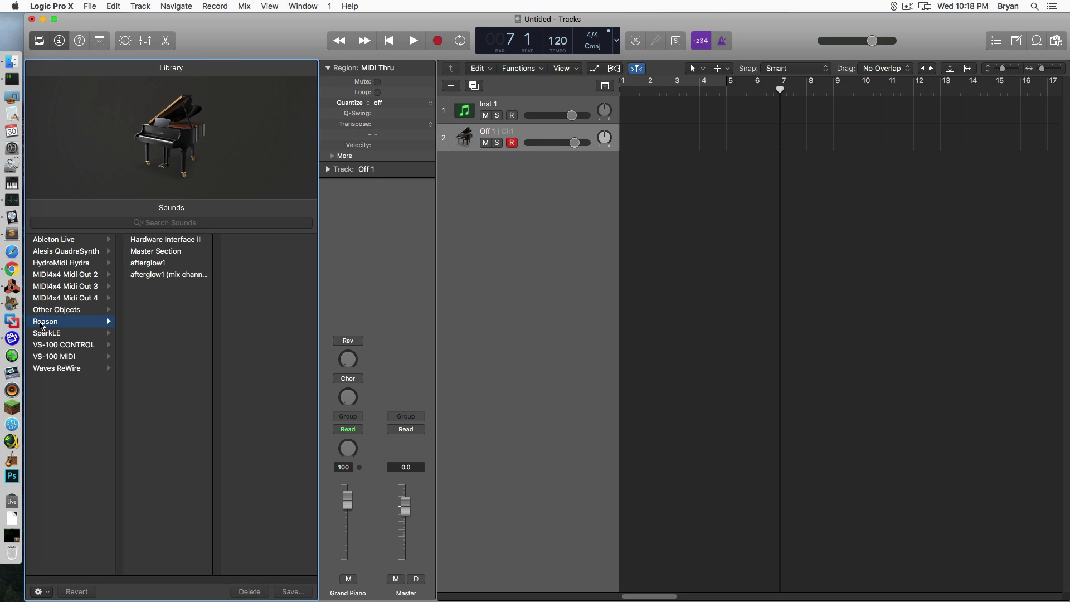
left_click(157, 264)
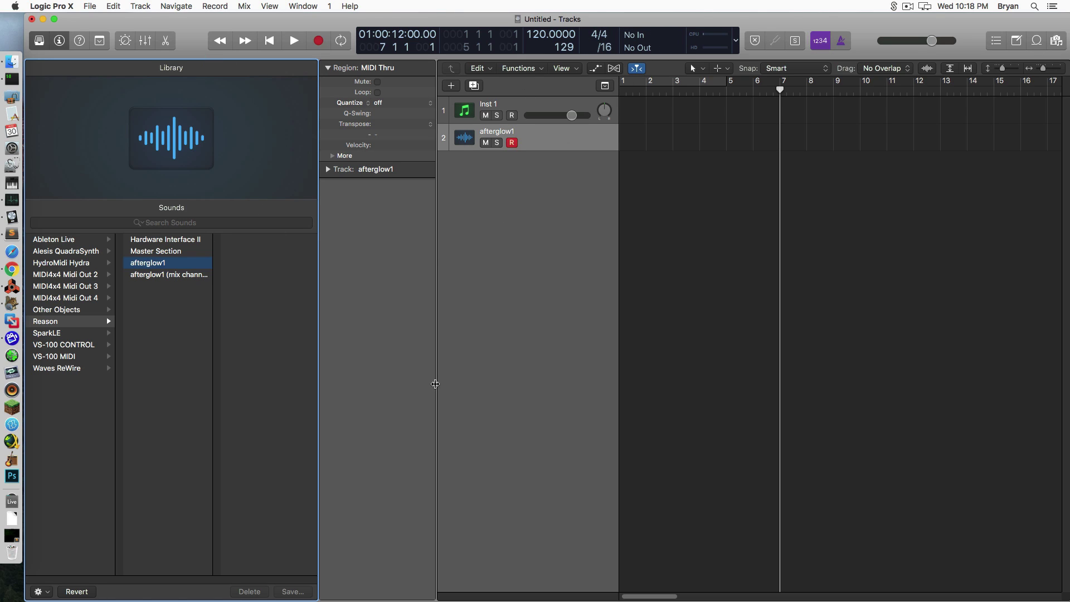
key("y")
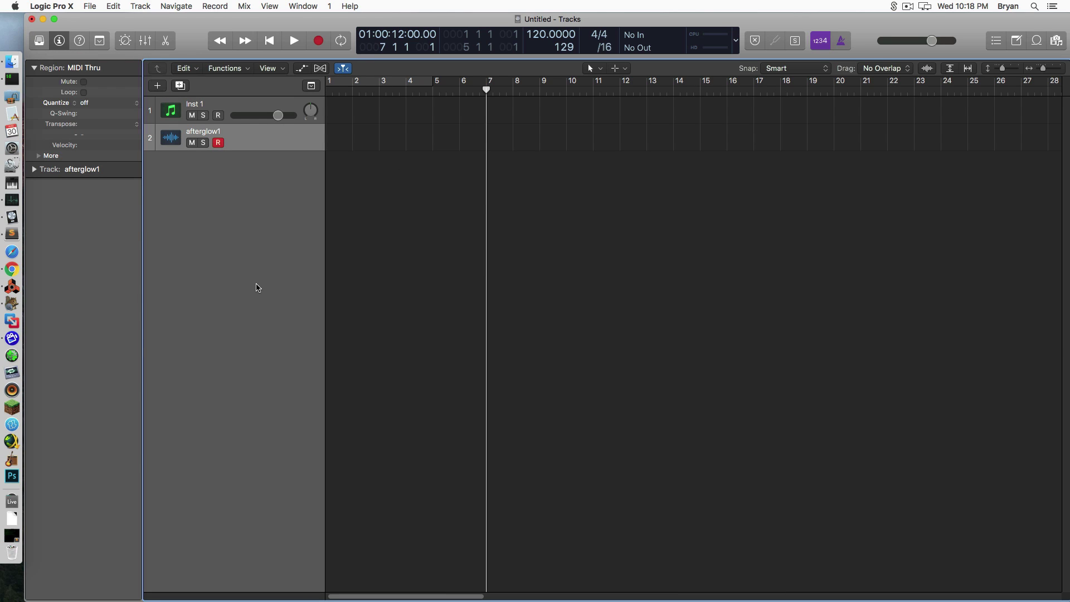
Step: Open the Mixer and create a new auxiliary channel strip, Aux 1
key("x")
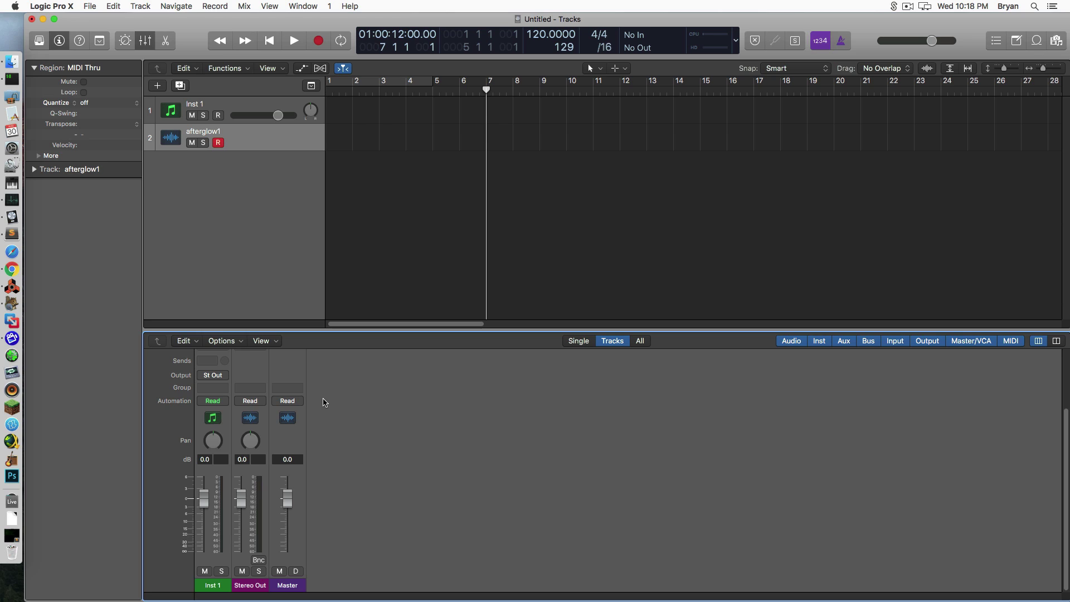
scroll(317, 403, "up", 1)
scroll(284, 360, "up", 5)
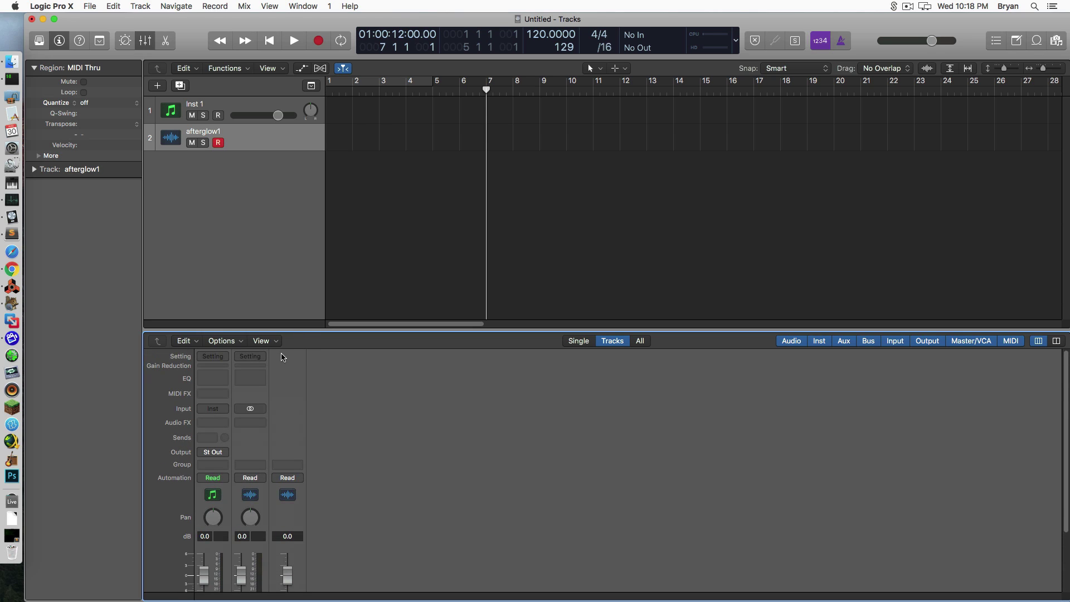
left_click(228, 341)
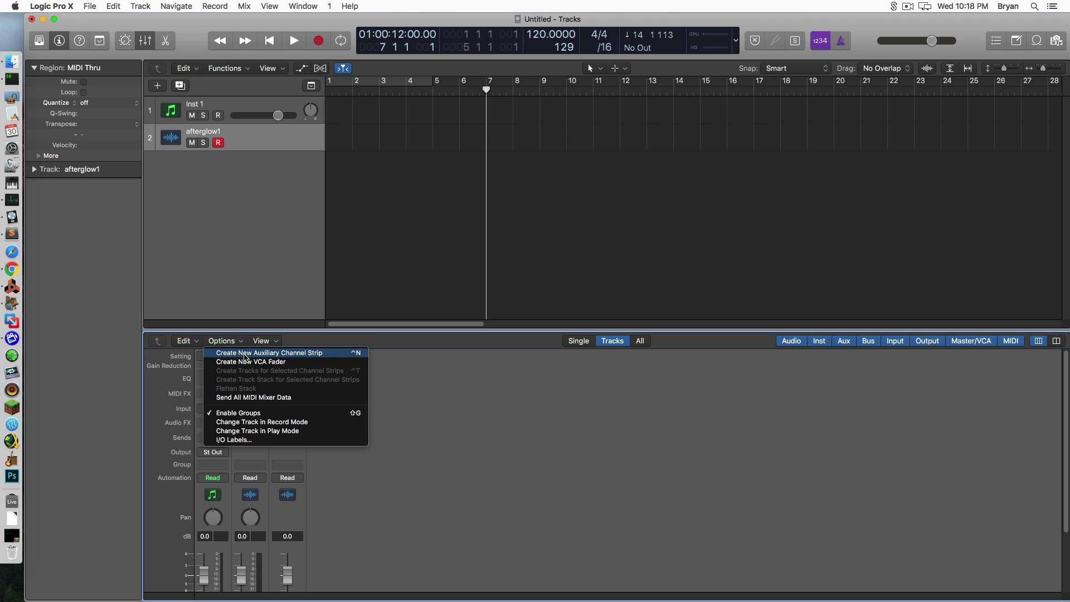
left_click(245, 353)
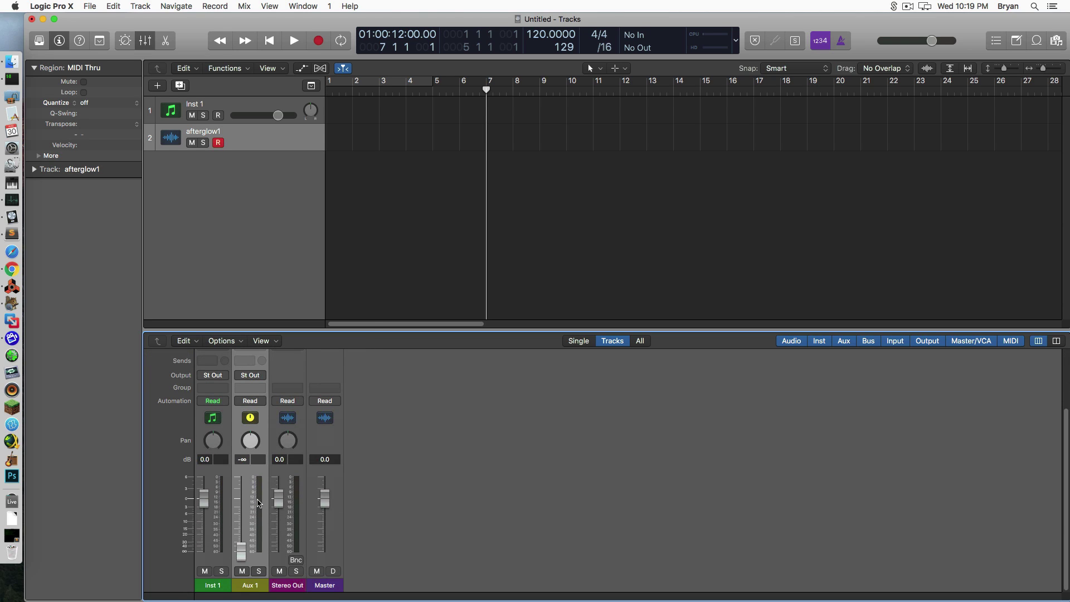
mouse_move(243, 559)
left_mouse_down()
mouse_move(242, 504)
mouse_move(242, 559)
left_mouse_up()
Step: Set the Aux 1 input to Reason RW:Mix L/R and its fader to -7.0 dB
scroll(264, 422, "up", 3)
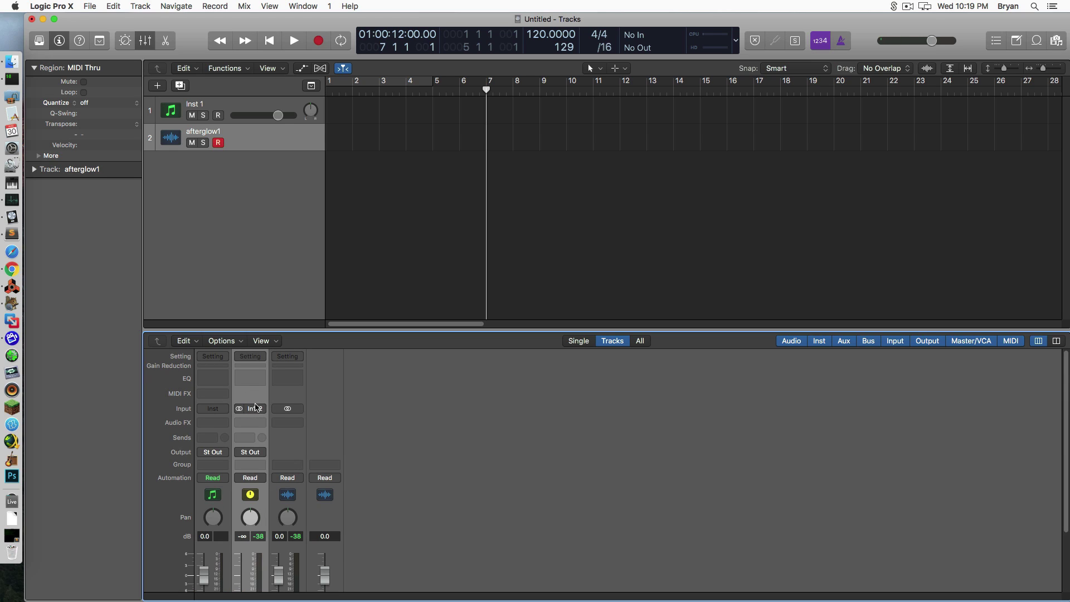
left_click(257, 408)
mouse_move(289, 442)
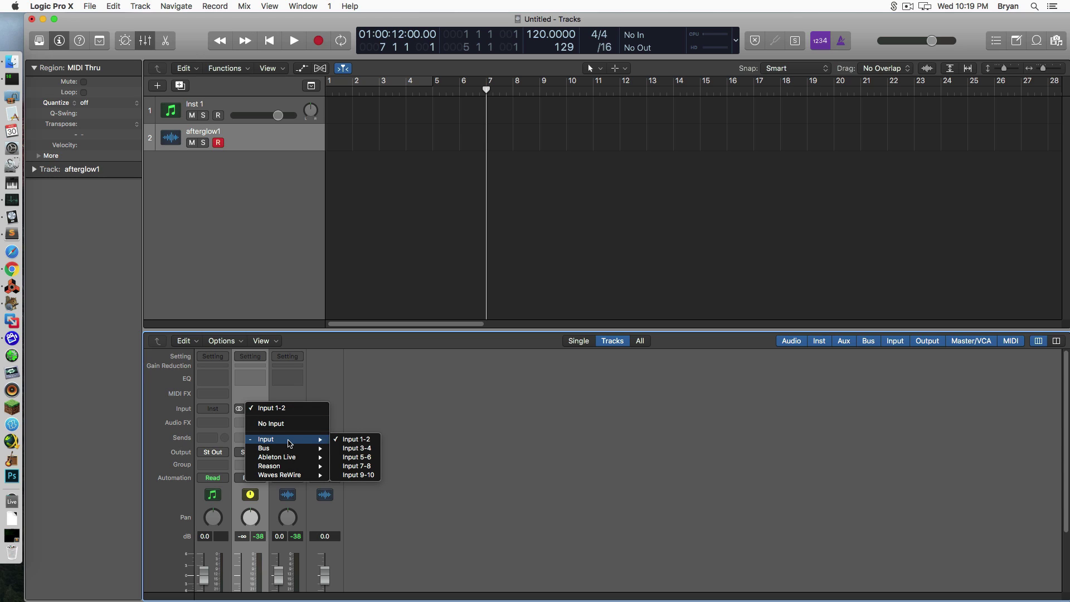
mouse_move(300, 469)
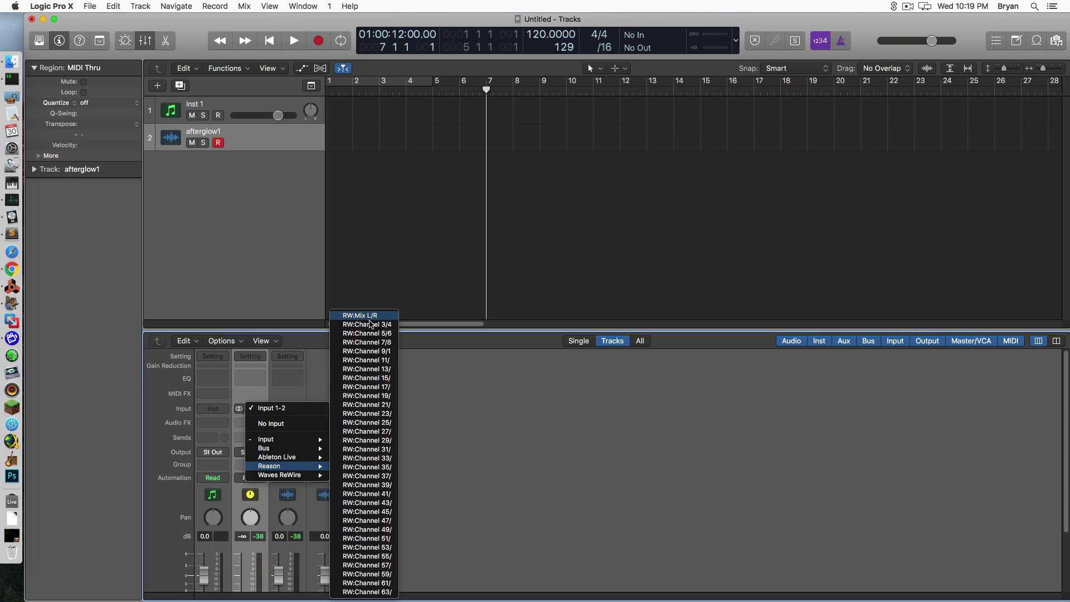
left_click(370, 316)
scroll(390, 468, "down", 3)
left_click_drag(240, 548, 241, 516)
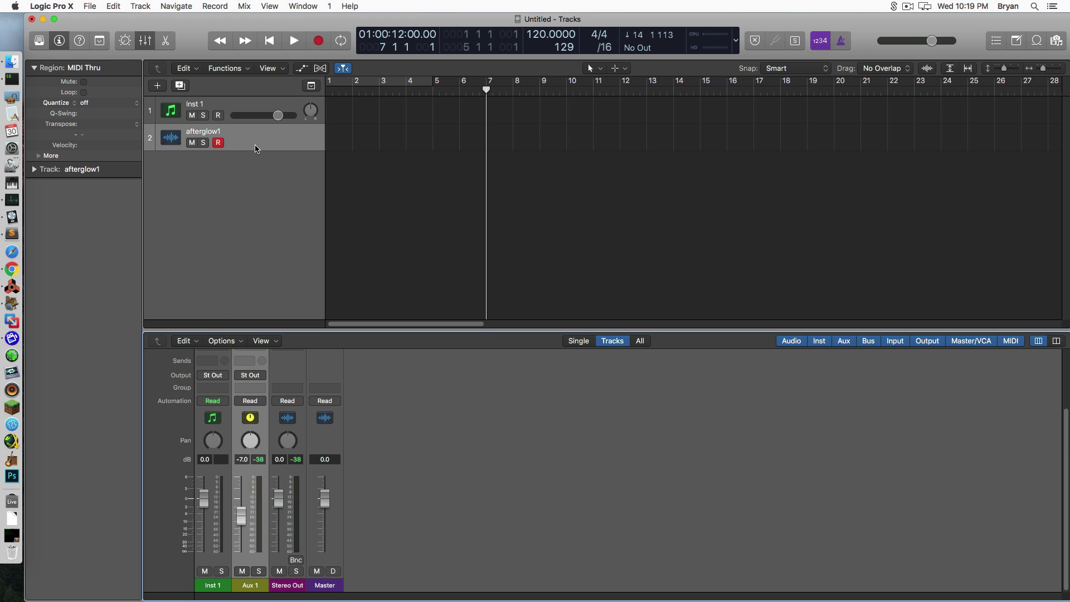
left_click(251, 144)
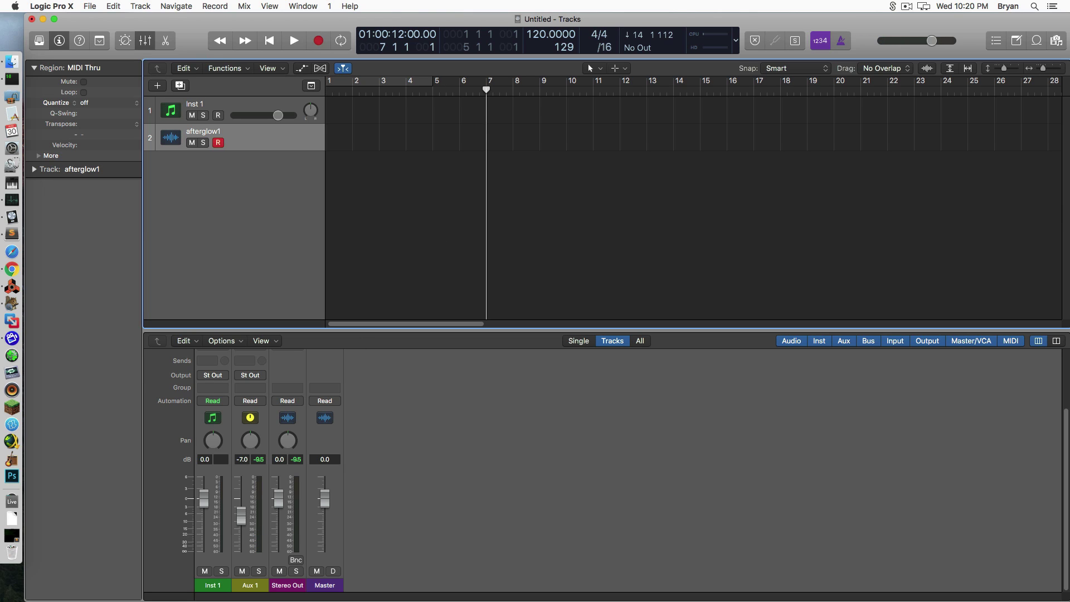
Step: Switch to Reason with Cmd-Tab
key("super+Tab")
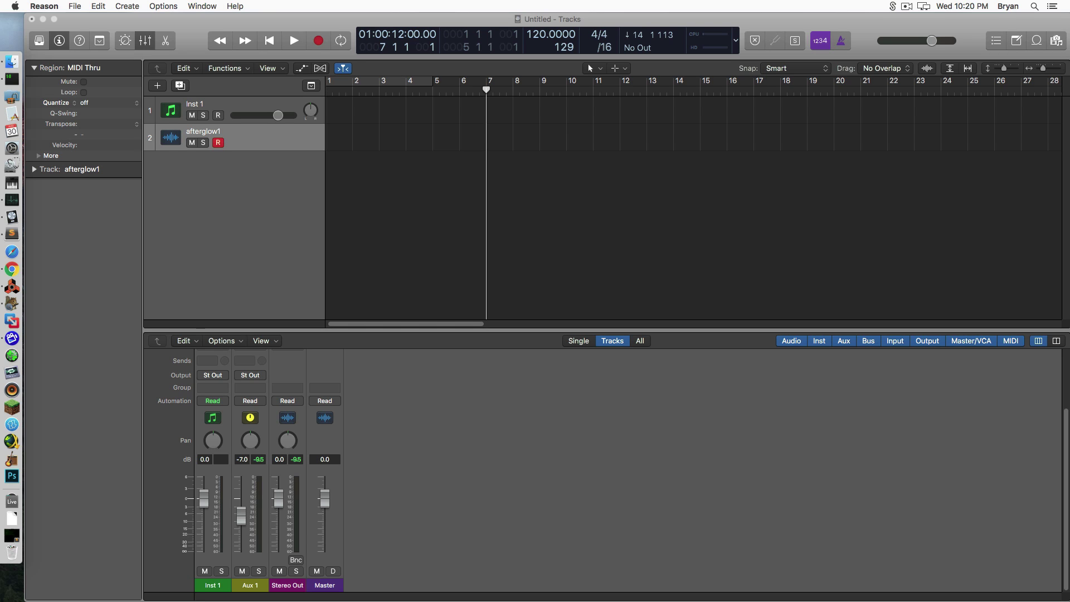
Step: Bring Reason's untitled song window into view and expand the rack to show the NN-19
left_click_drag(1061, 99, 231, 38)
key("F7")
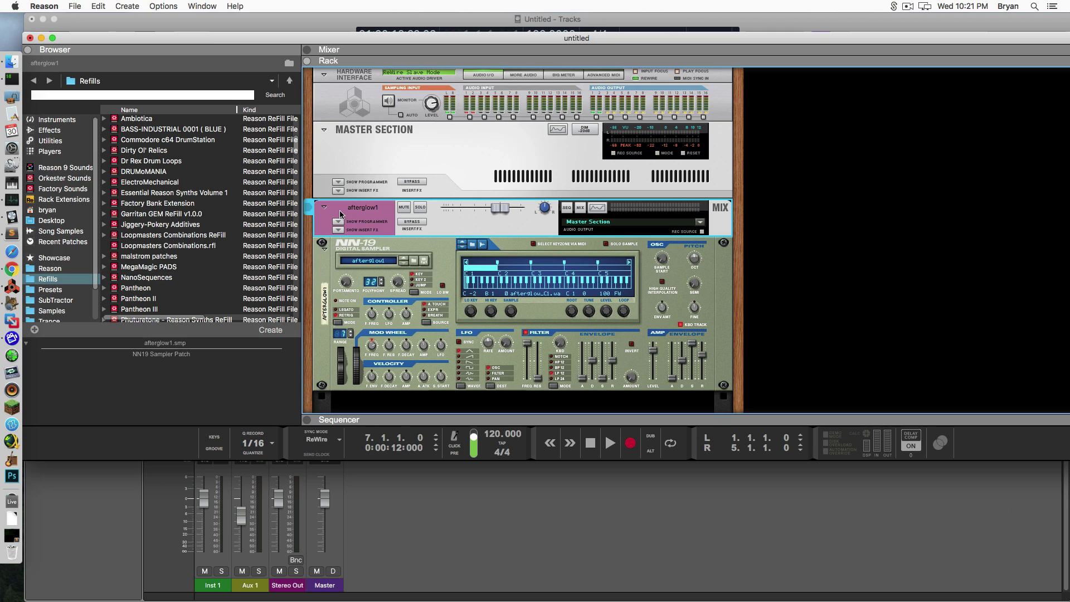
Step: Replace the mix channel and old NN-19 with a new afterglow1 NN-19, then show the rack's rear
key("Delete")
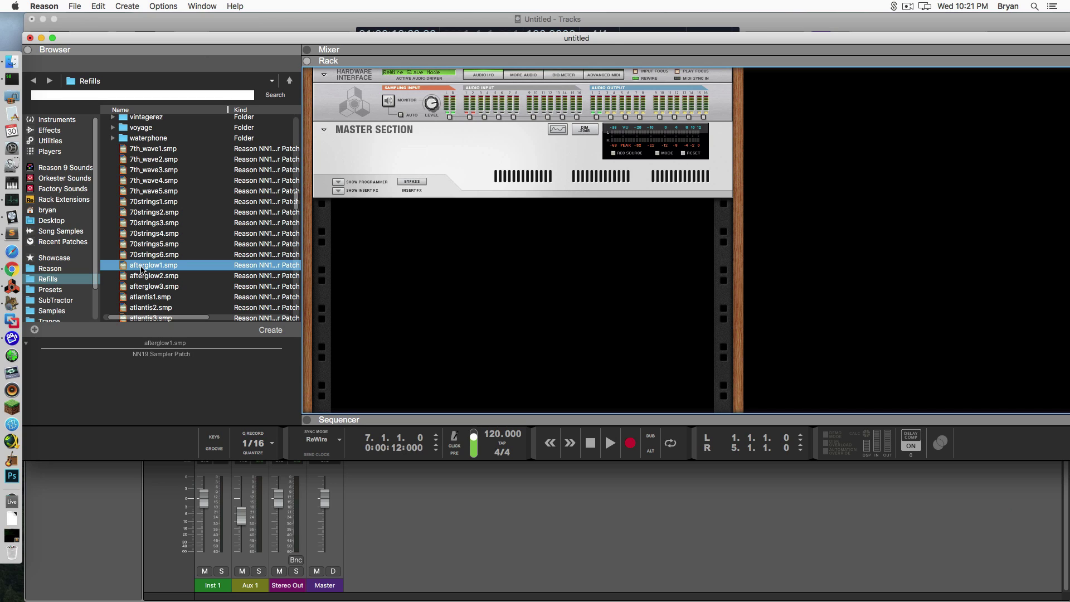
left_click_drag(140, 269, 464, 256)
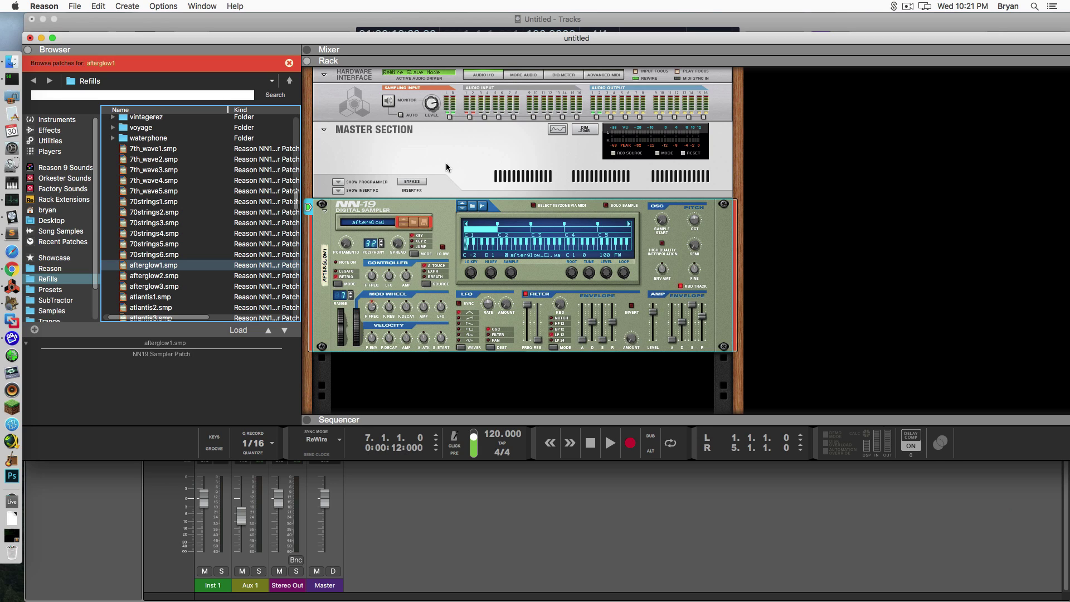
key("Tab")
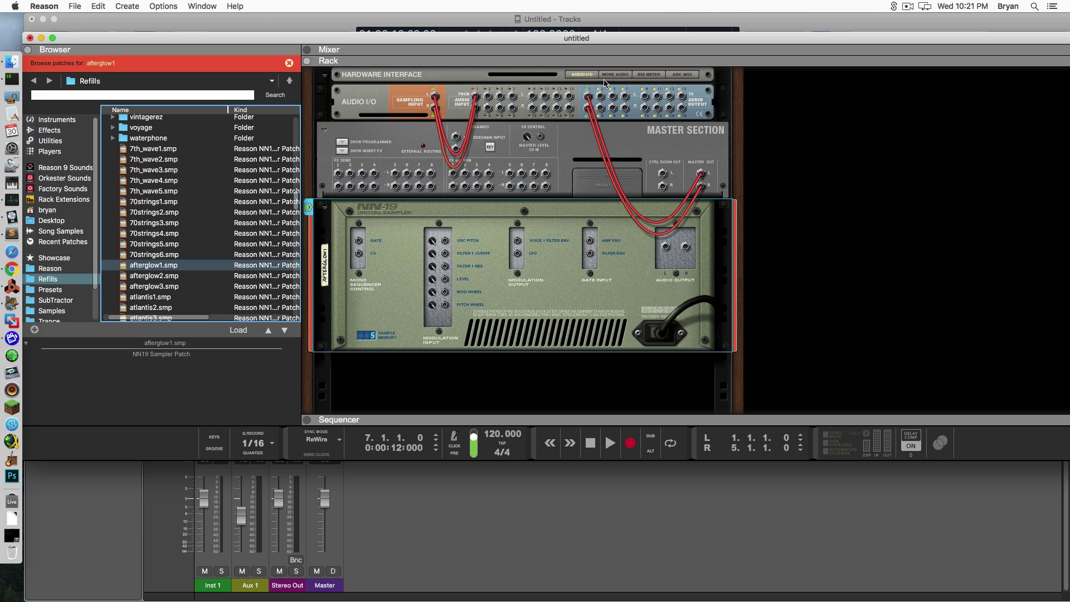
Step: Reveal the Hardware Interface's extra audio channels and unplug the Master Section
left_click(613, 74)
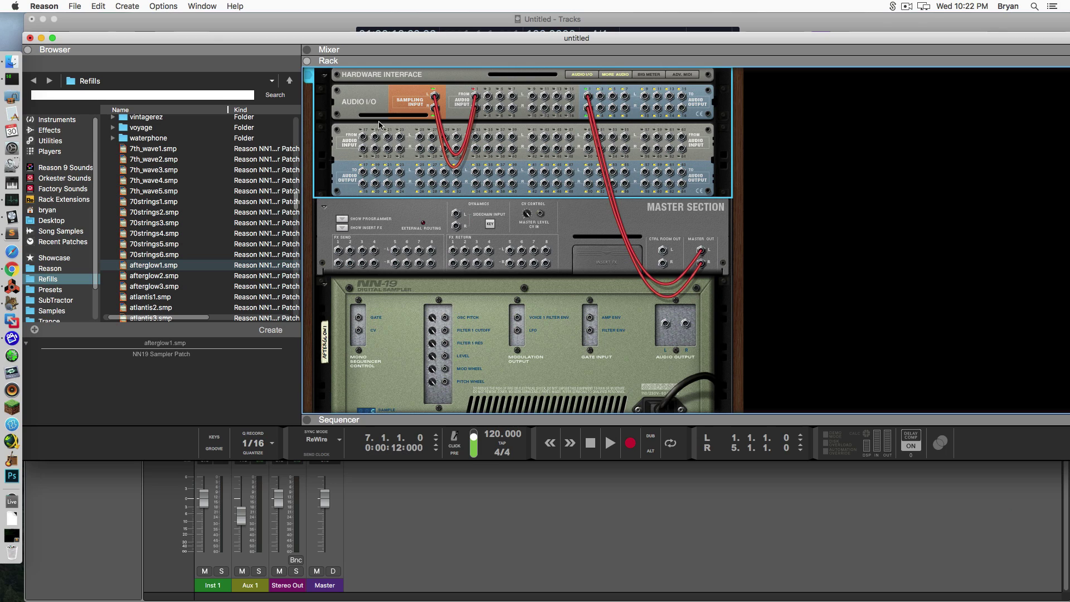
left_click(701, 260)
left_click_drag(700, 261, 679, 250)
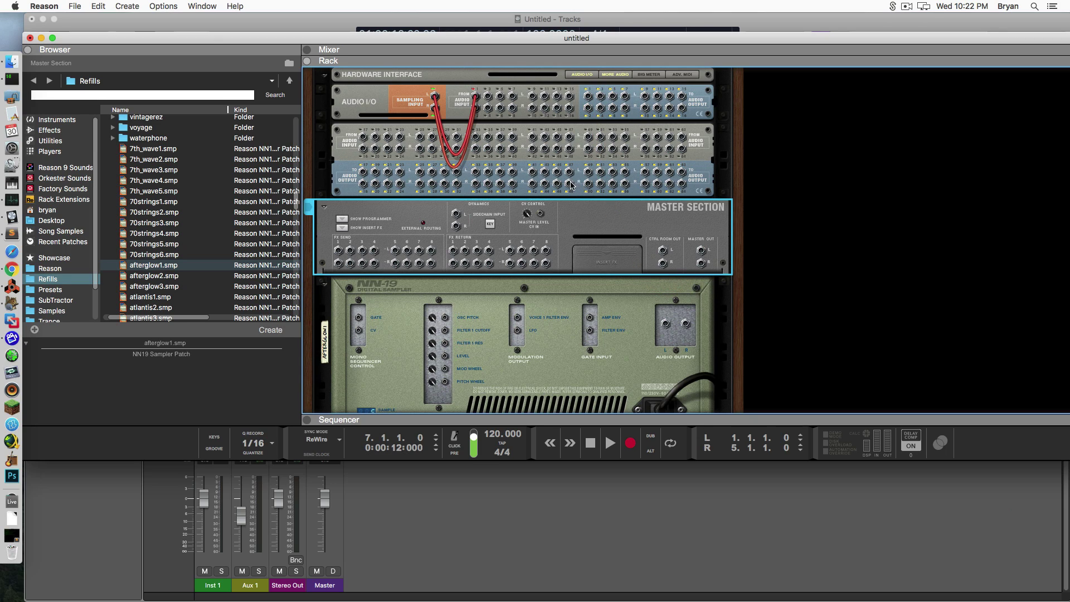
scroll(570, 215, "down", 1)
Step: Fold the Master Section and cable the NN-19 audio output straight to the Hardware Interface
key("Tab")
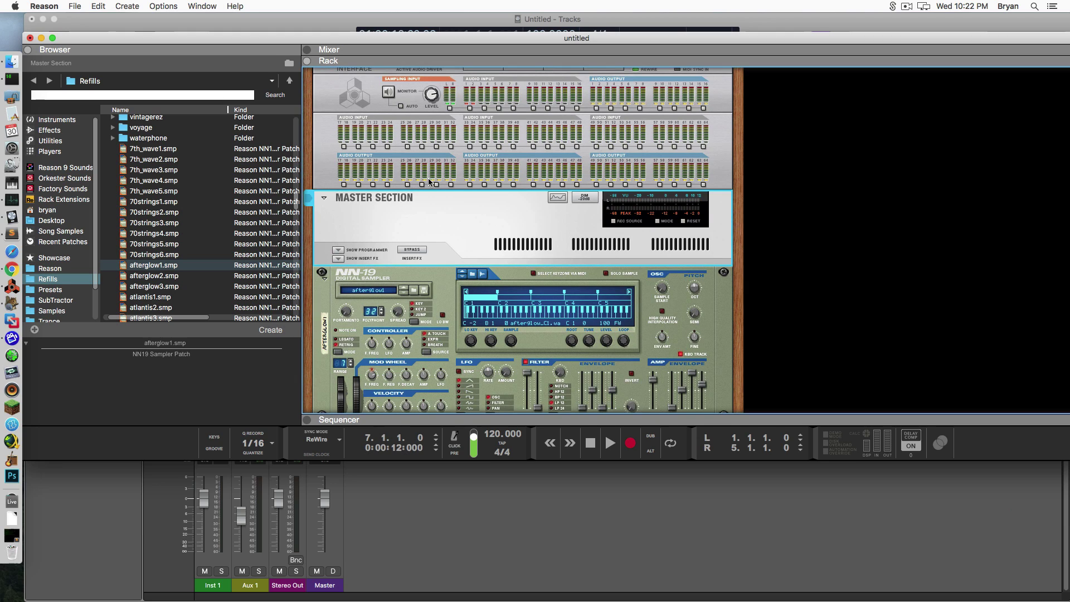
scroll(446, 212, "up", 1)
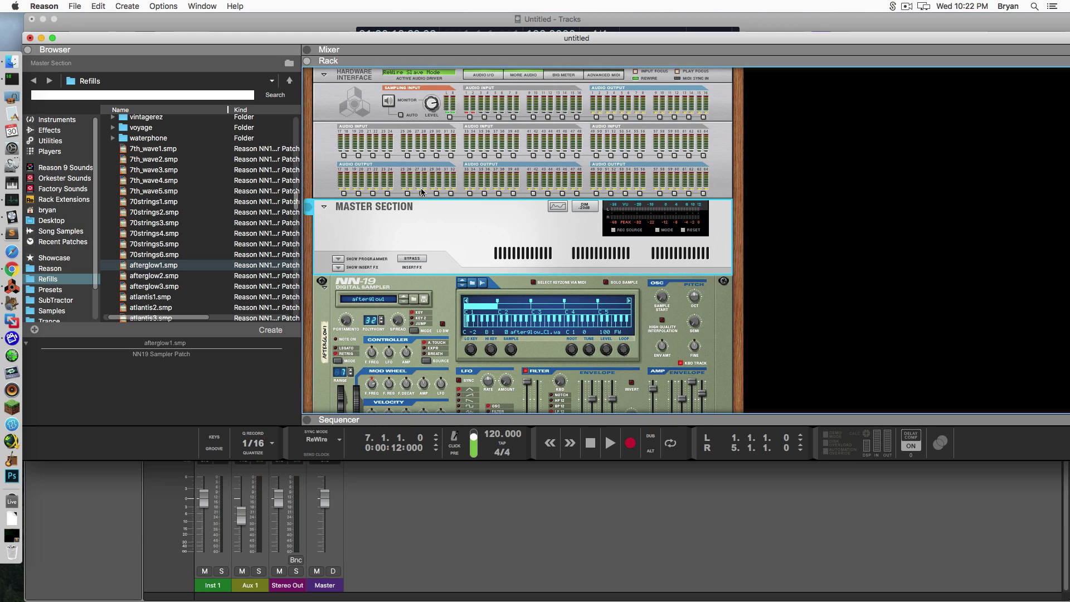
left_click(323, 207)
key("Tab")
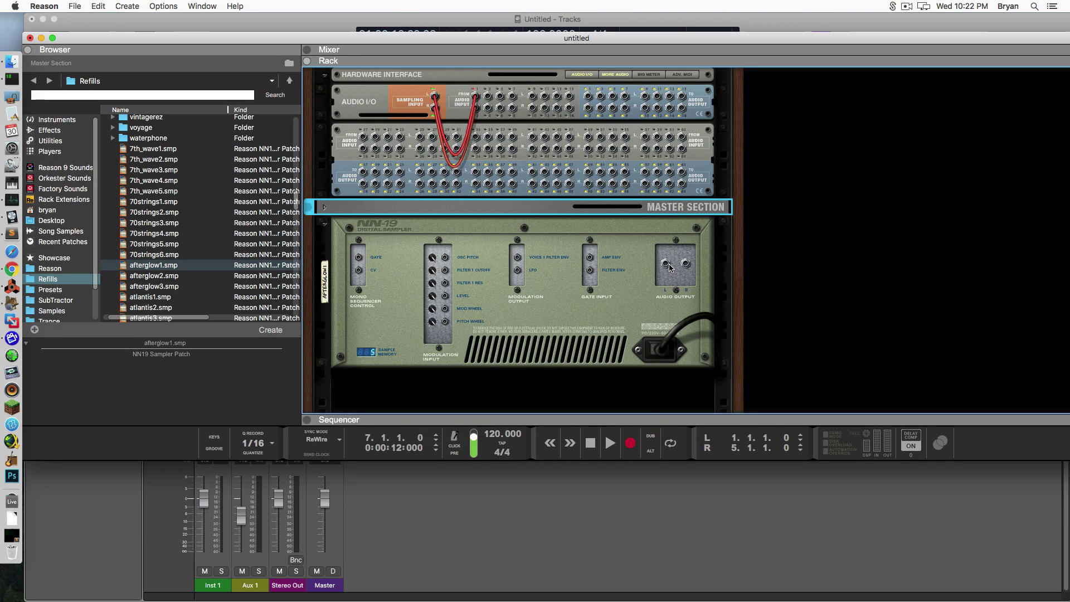
left_click_drag(668, 268, 495, 110)
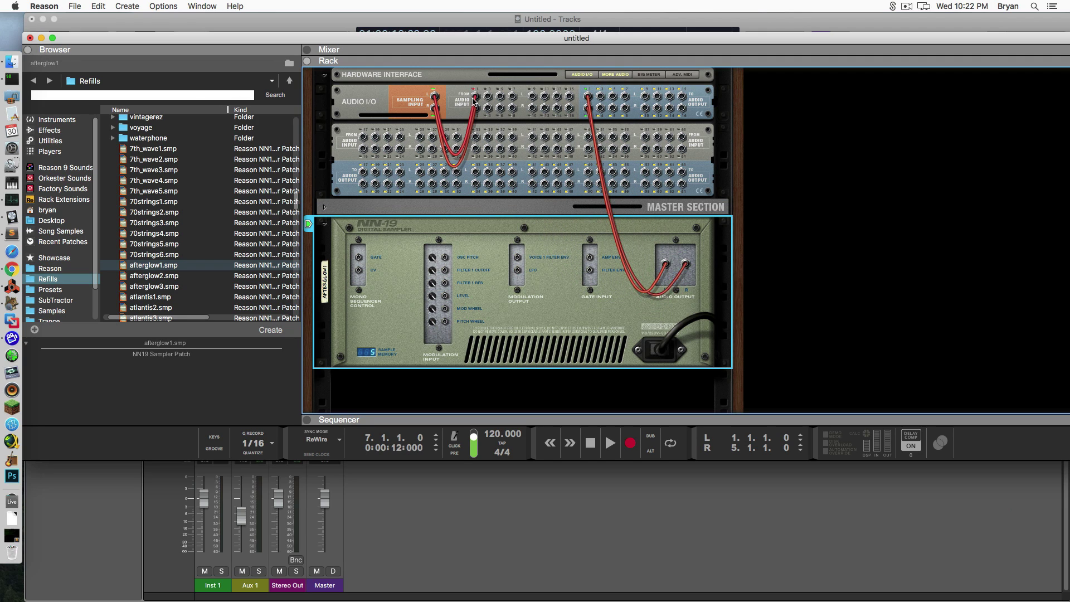
mouse_move(475, 98)
left_mouse_down()
mouse_move(440, 106)
mouse_move(475, 119)
left_mouse_up()
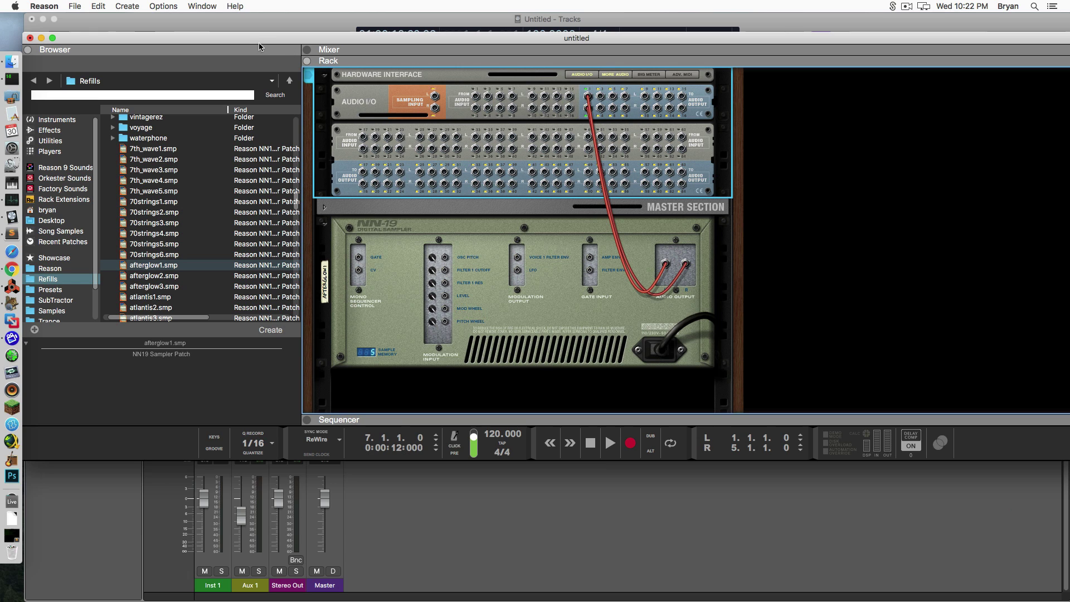
key("F11")
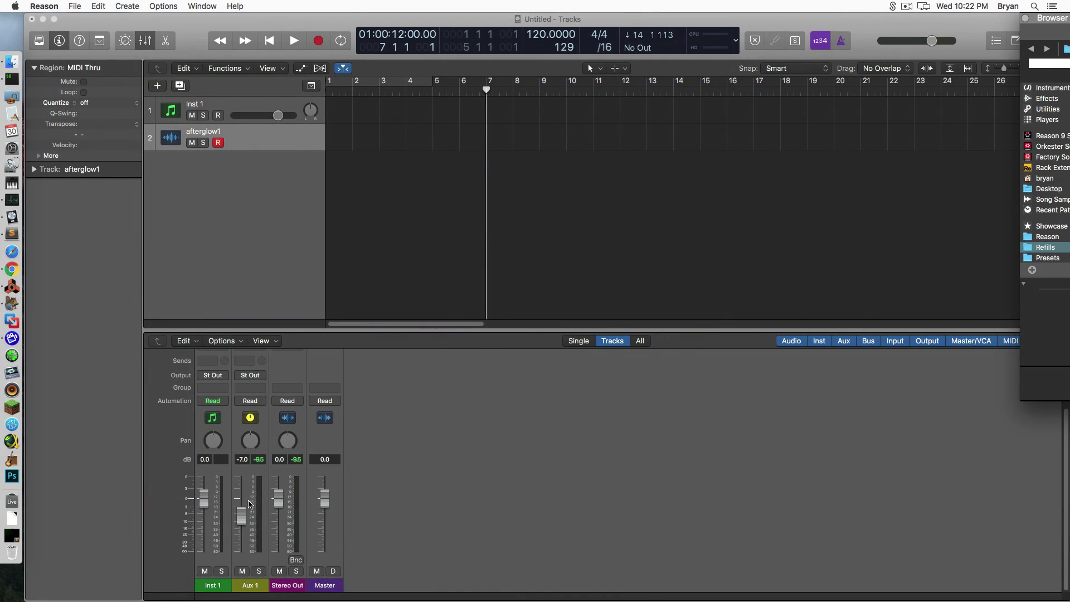
scroll(254, 480, "up", 5)
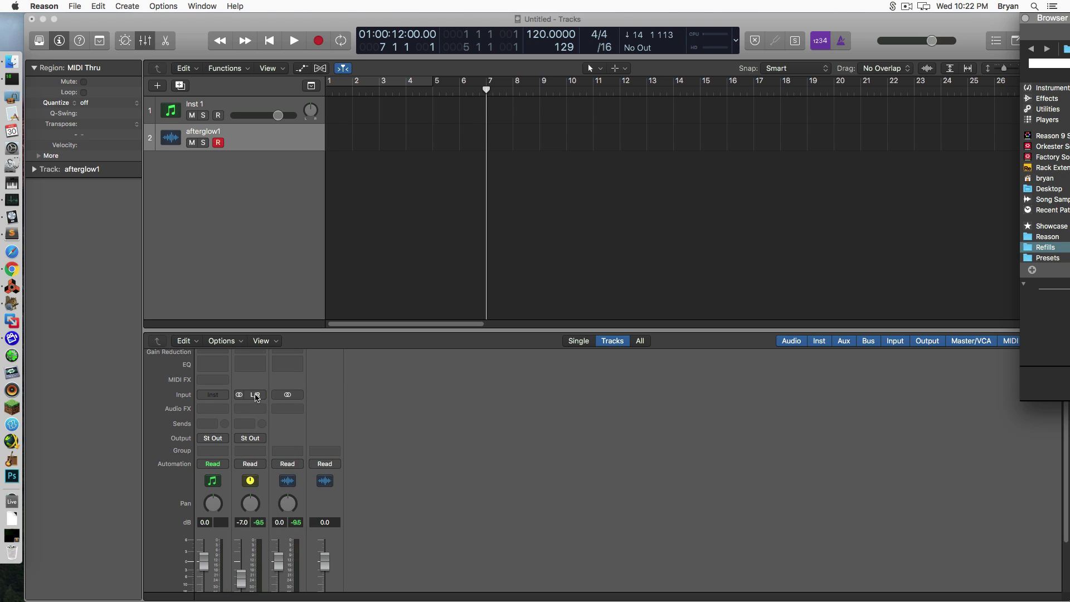
left_click(255, 395)
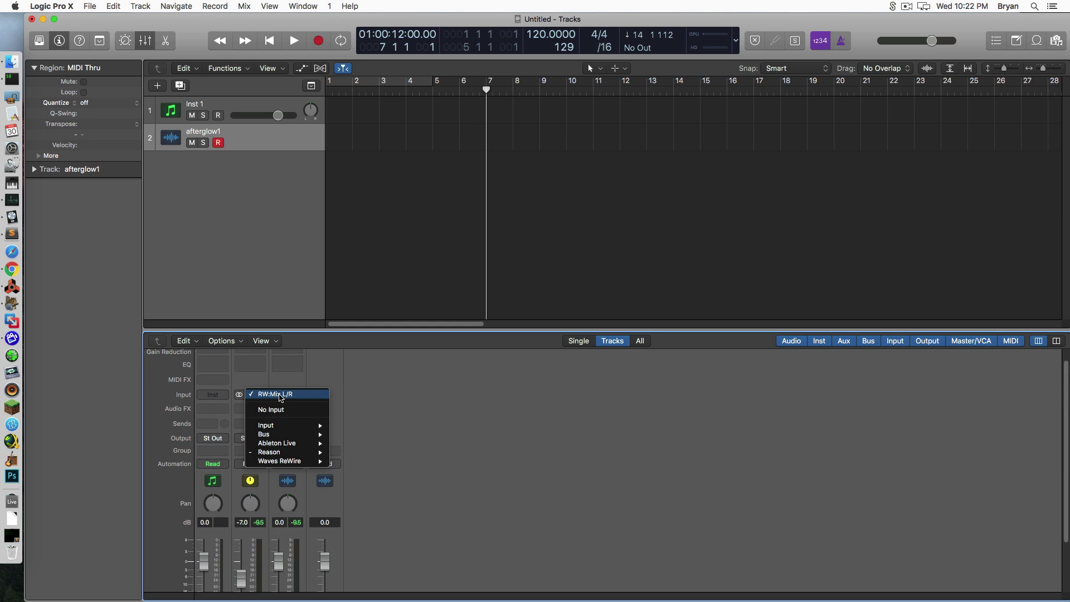
left_click(346, 379)
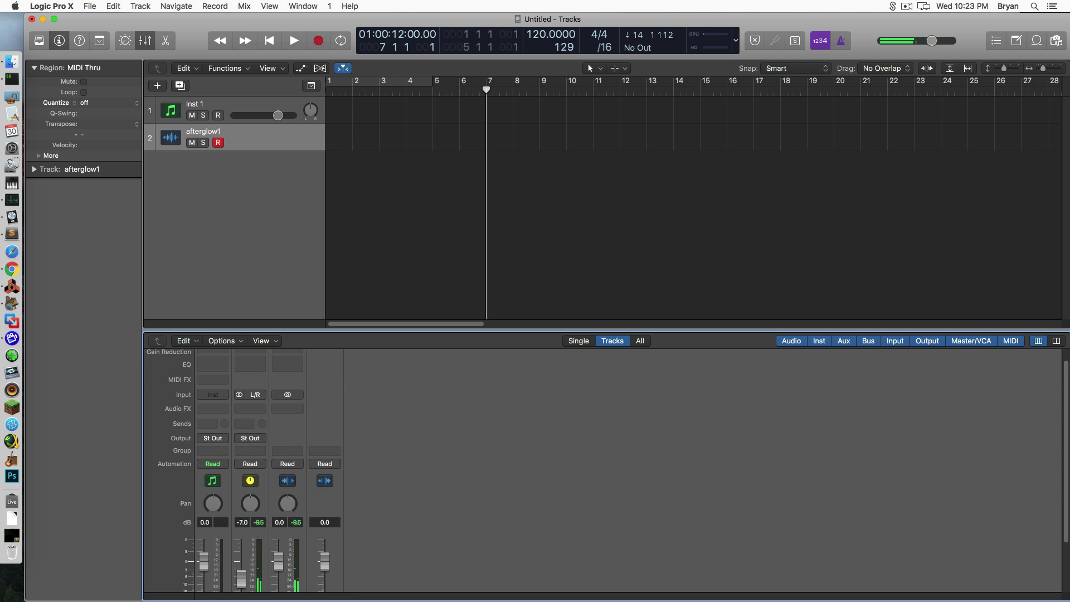
key("super+Tab")
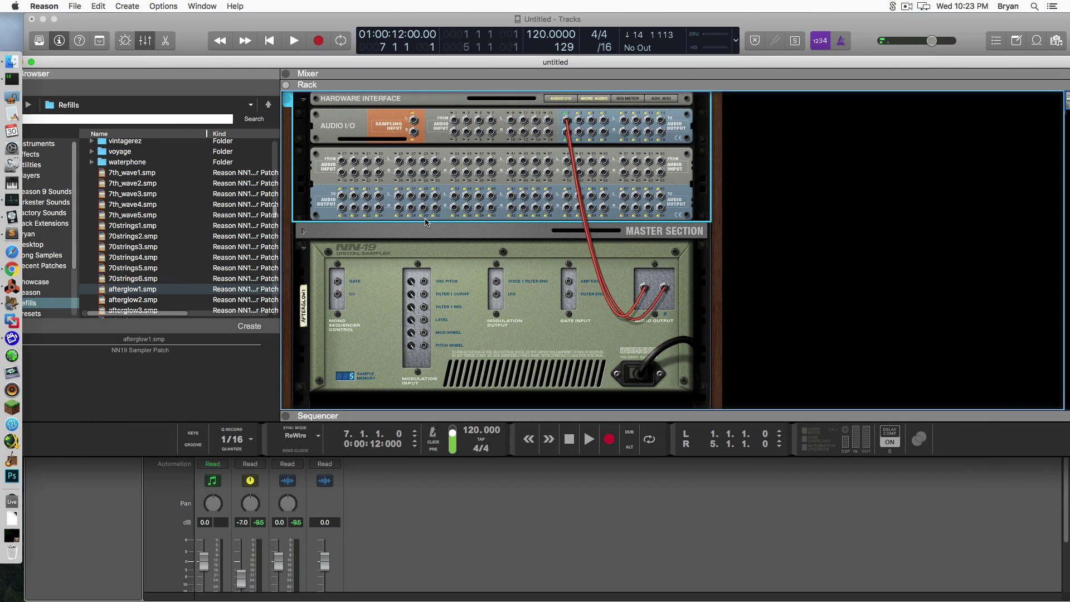
Step: Fold the afterglow1 NN-19 and add a 70strings1 NN-19 below it
left_click(303, 247)
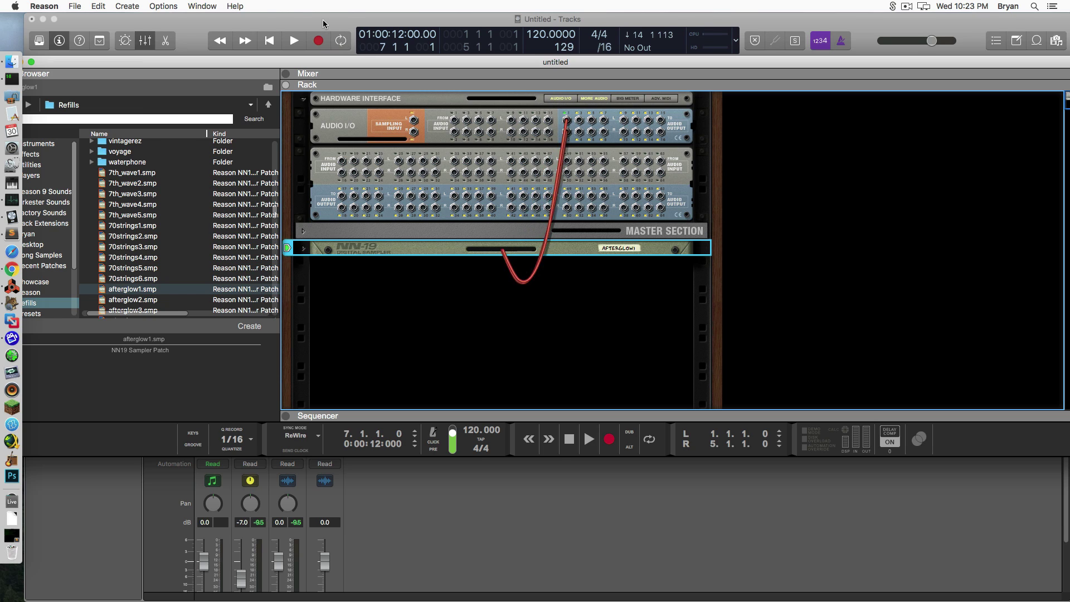
left_click(345, 42)
key("super+Tab")
scroll(236, 146, "down", 4)
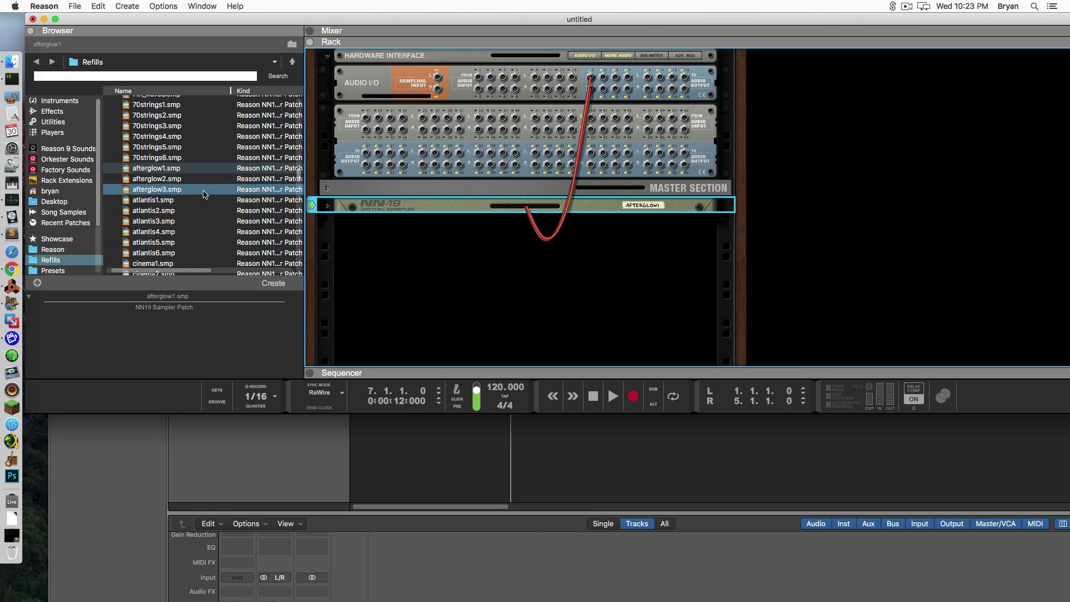
scroll(179, 137, "up", 4)
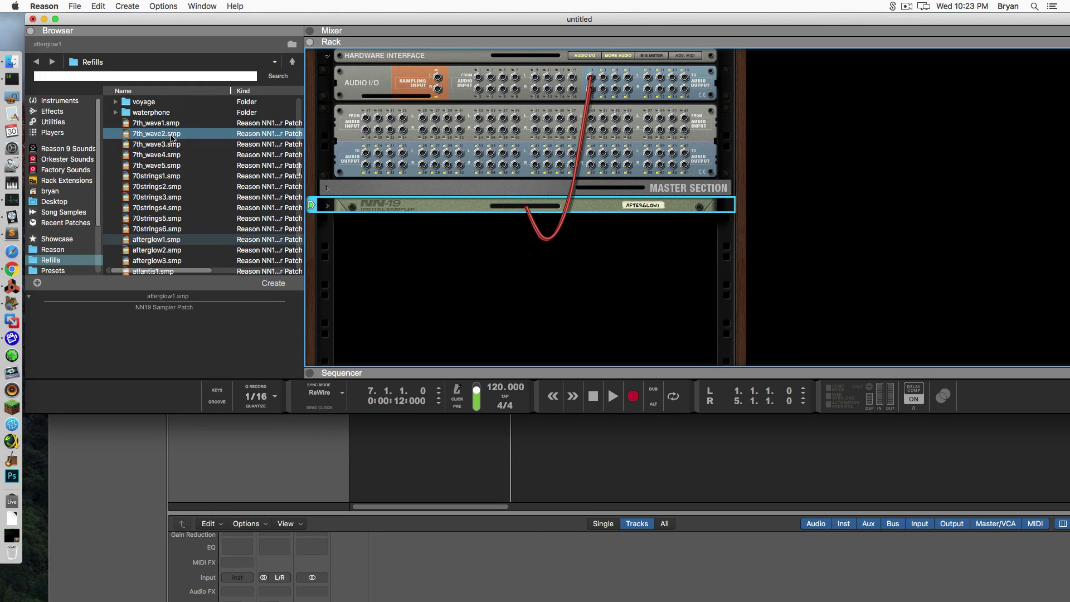
left_click(150, 176, "shift")
left_click_drag(151, 176, 463, 254)
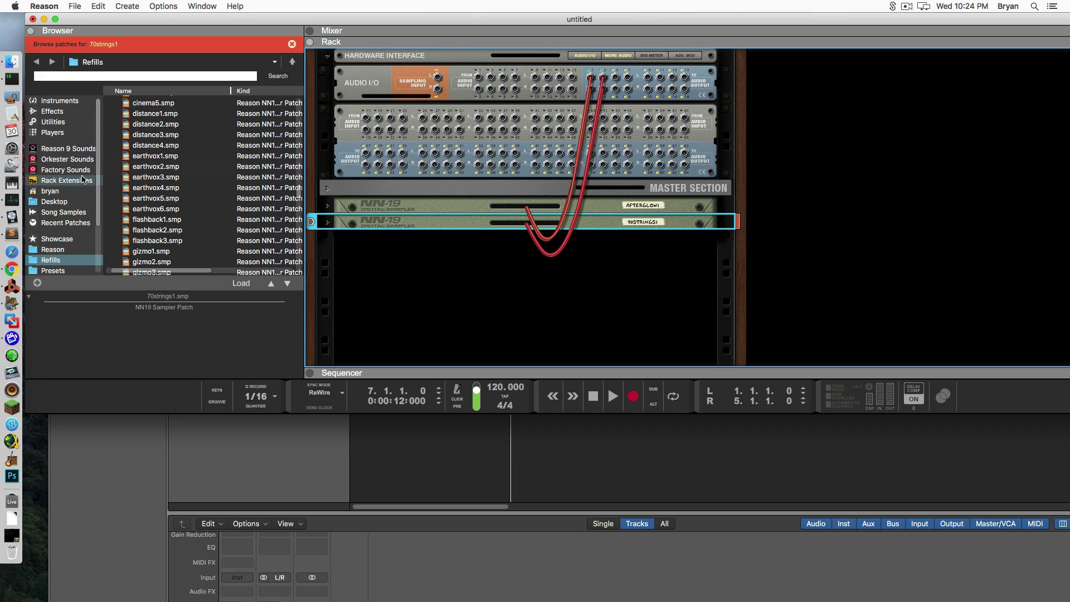
Step: Add an earthvox1 NN-19 and cable its output to Hardware Interface input 3
scroll(150, 181, "up", 3)
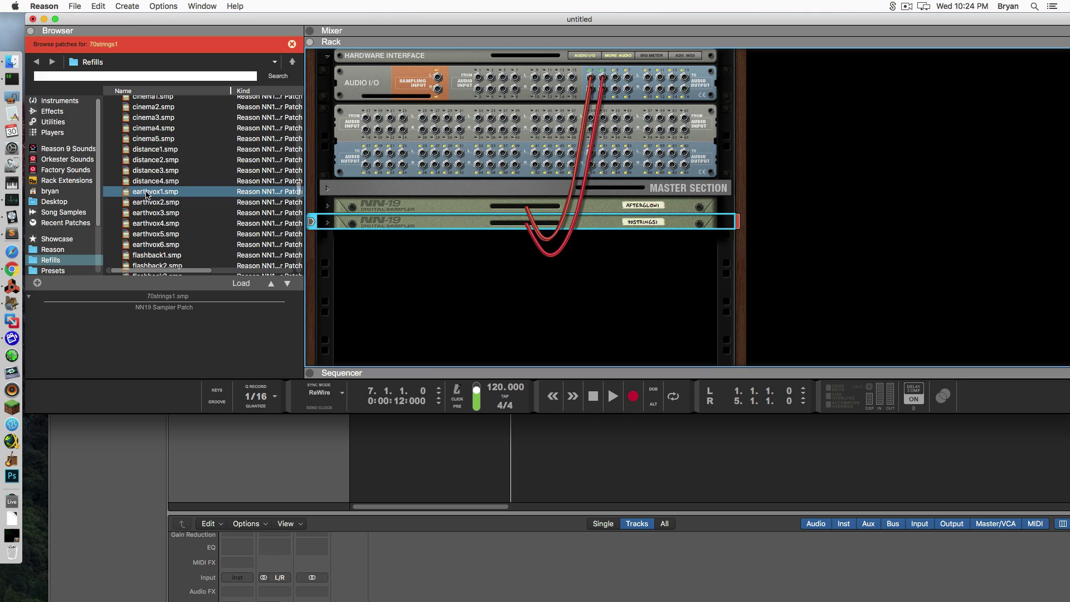
left_click_drag(144, 195, 400, 258)
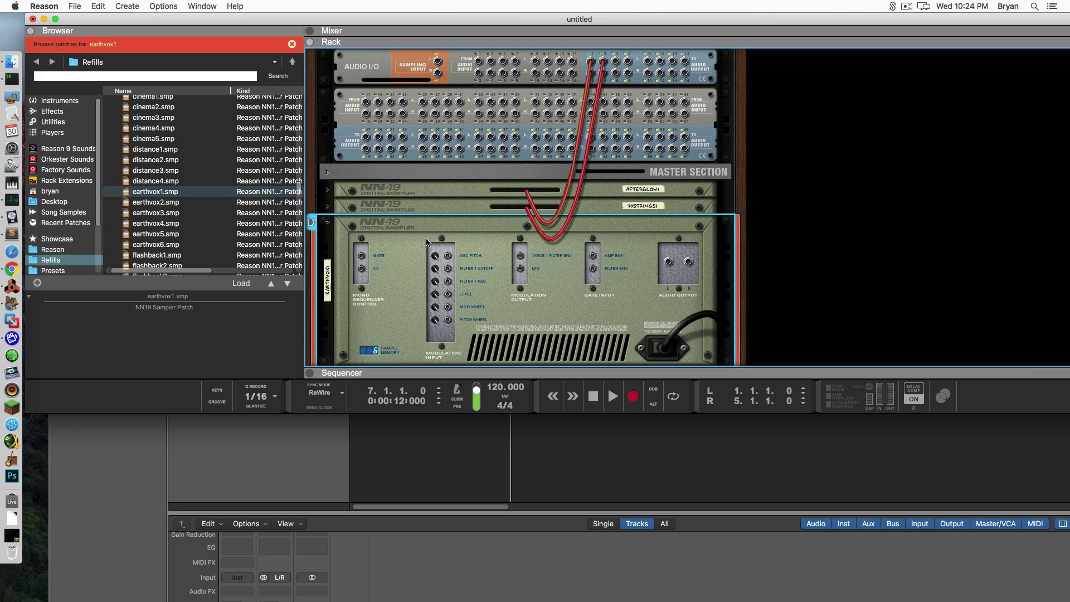
left_click_drag(667, 263, 615, 77)
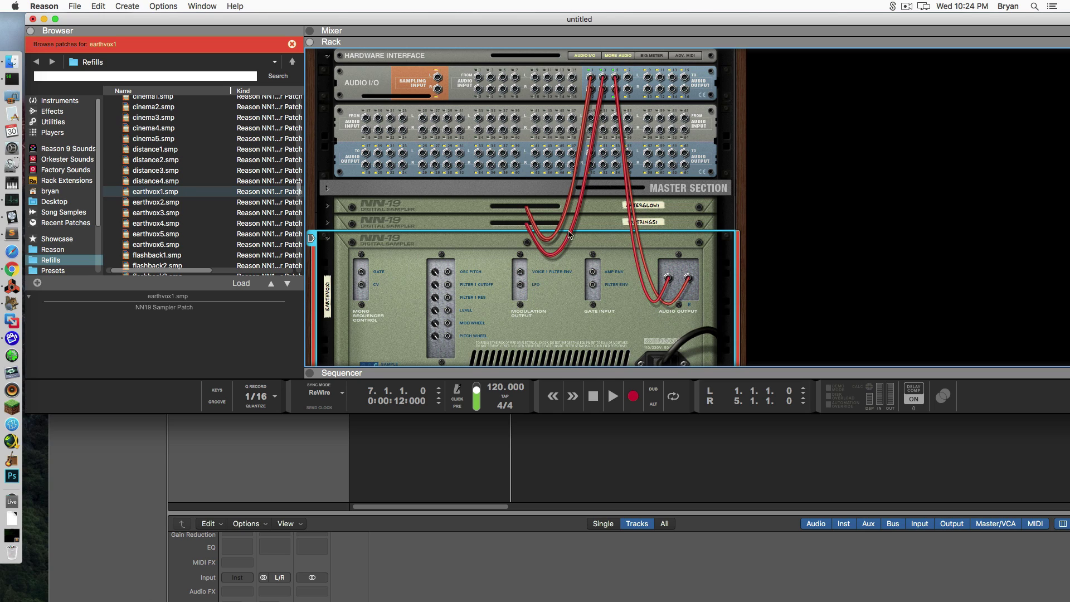
Step: Fold earthvox1, add a swell_pad2 NN-19, cable it to the Hardware Interface, and fold it
left_click(328, 240)
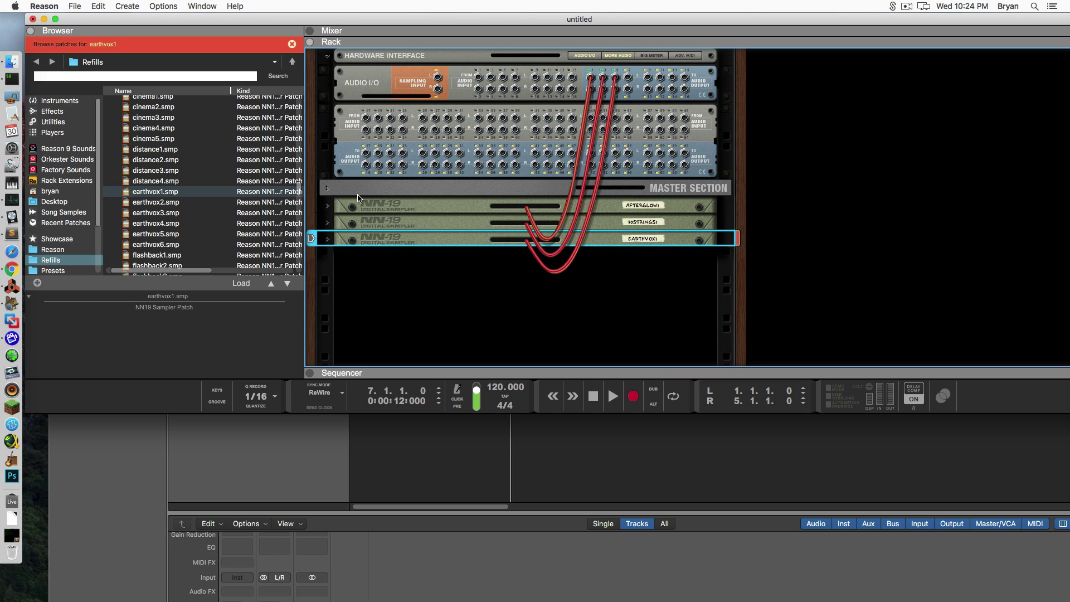
scroll(173, 206, "down", 2)
scroll(173, 207, "down", 5)
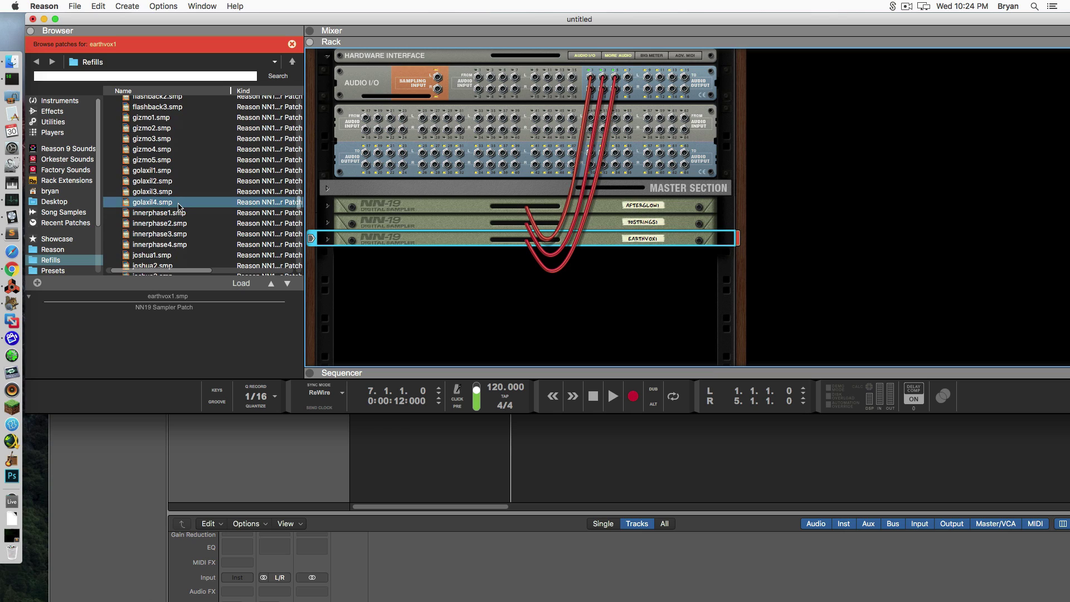
scroll(162, 202, "down", 5)
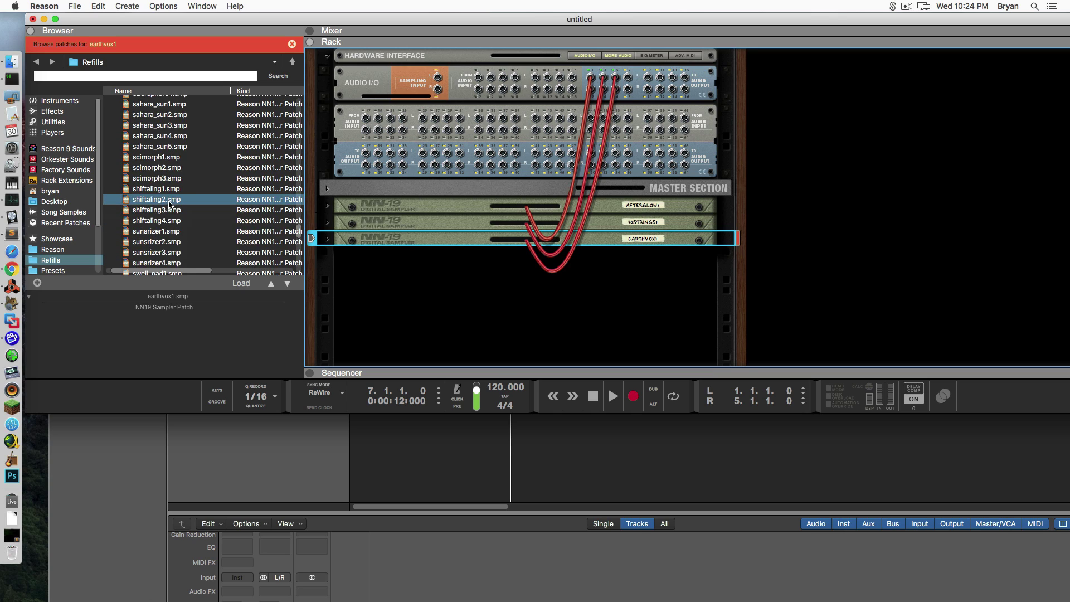
scroll(177, 212, "down", 3)
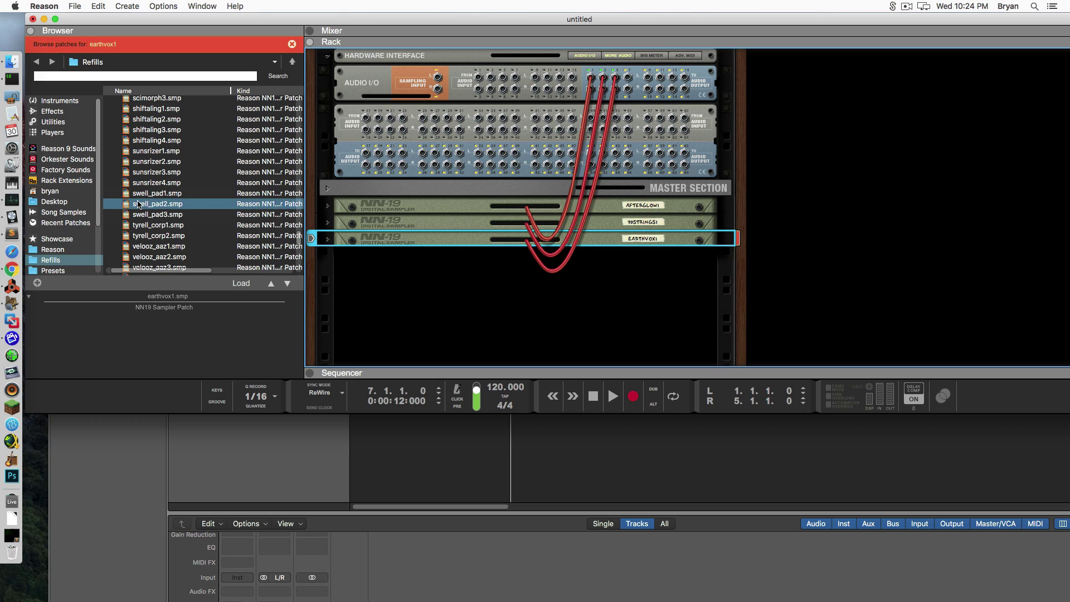
left_click_drag(138, 205, 374, 272)
left_click_drag(667, 273, 626, 76)
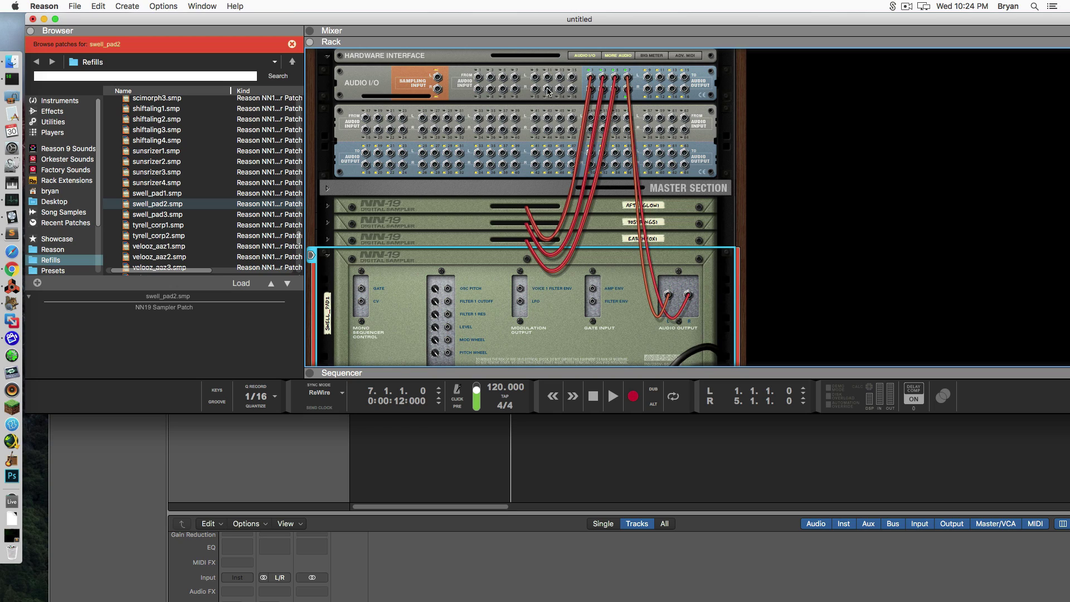
left_click(327, 255)
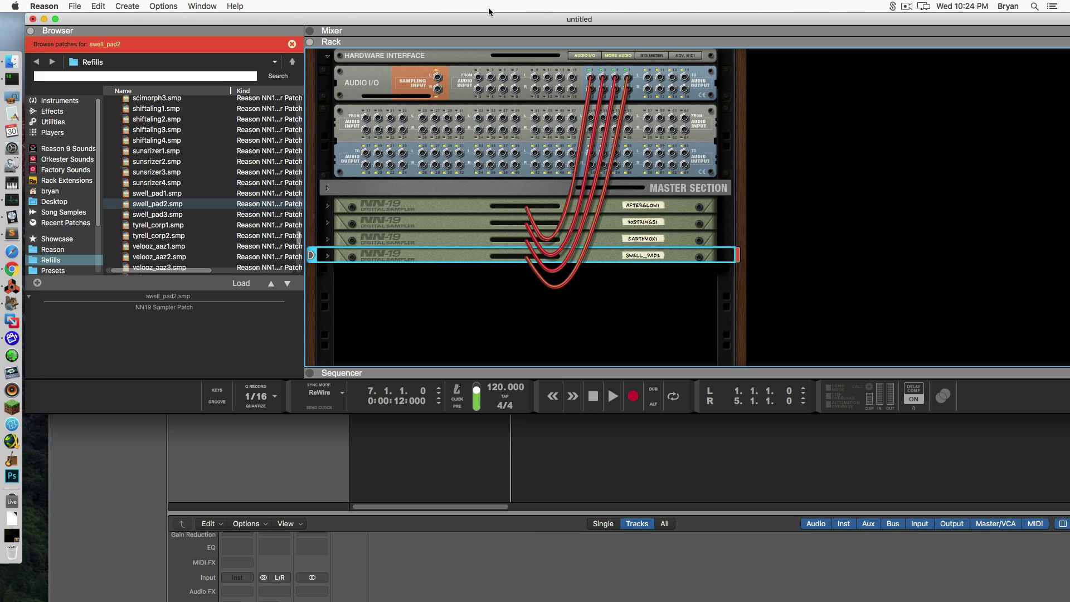
Step: Hide Reason, move the Logic window to the top, and prepare three new External MIDI tracks
key("super+m")
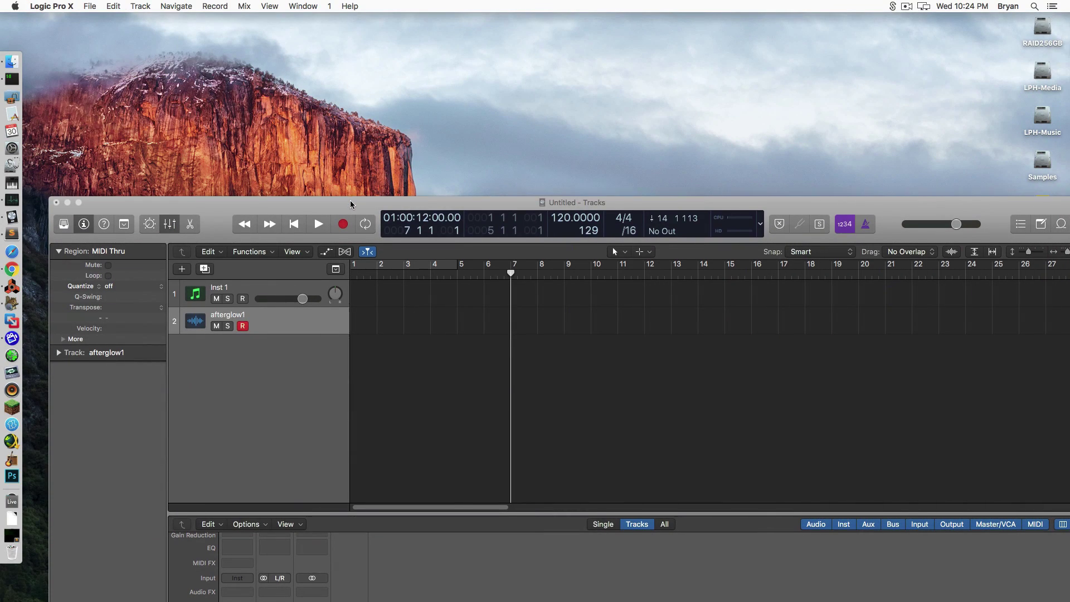
left_click_drag(350, 200, 326, 15)
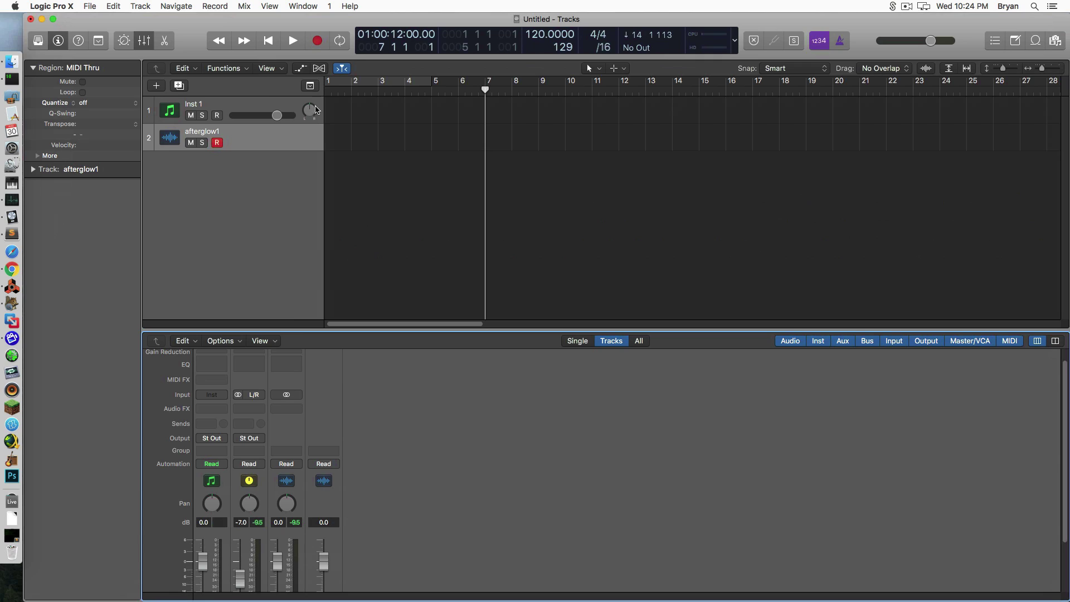
left_click_drag(152, 23, 151, 23)
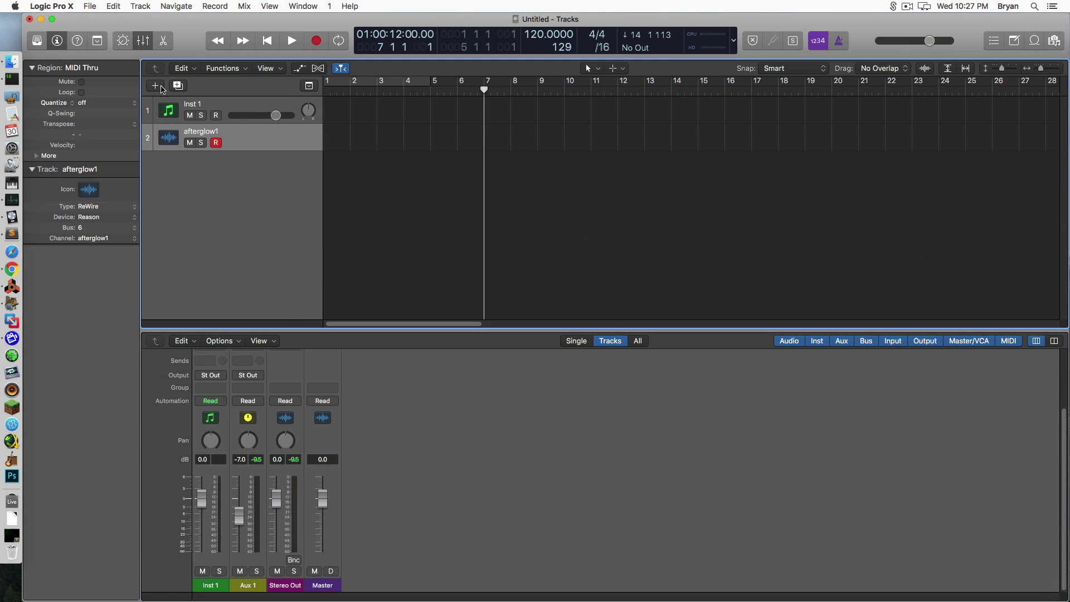
left_click(156, 86)
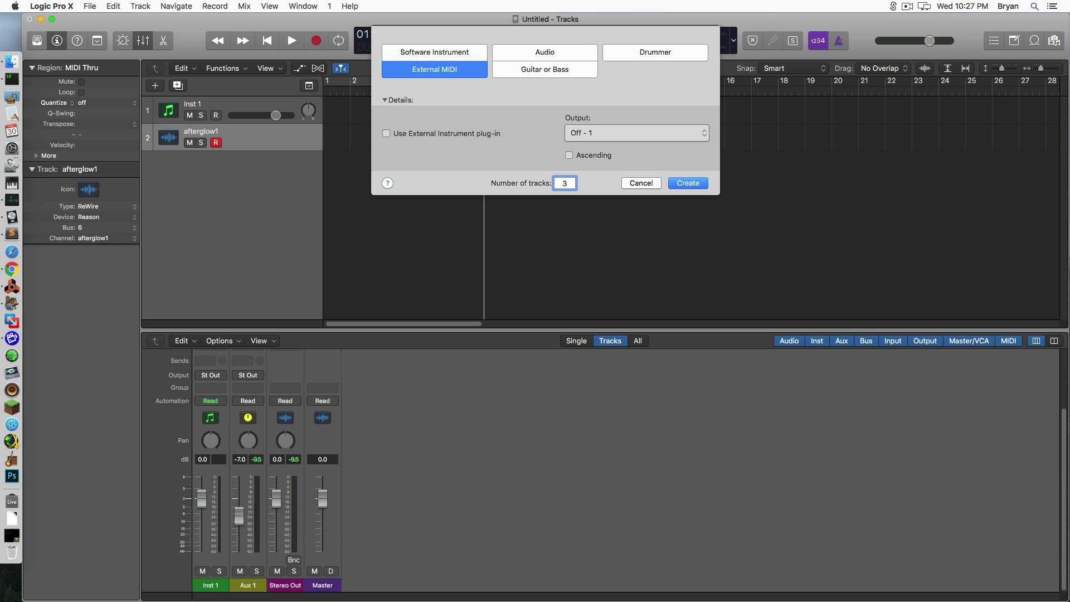
Step: Create the three External MIDI tracks, select track 3, and show the Library
left_click(687, 183)
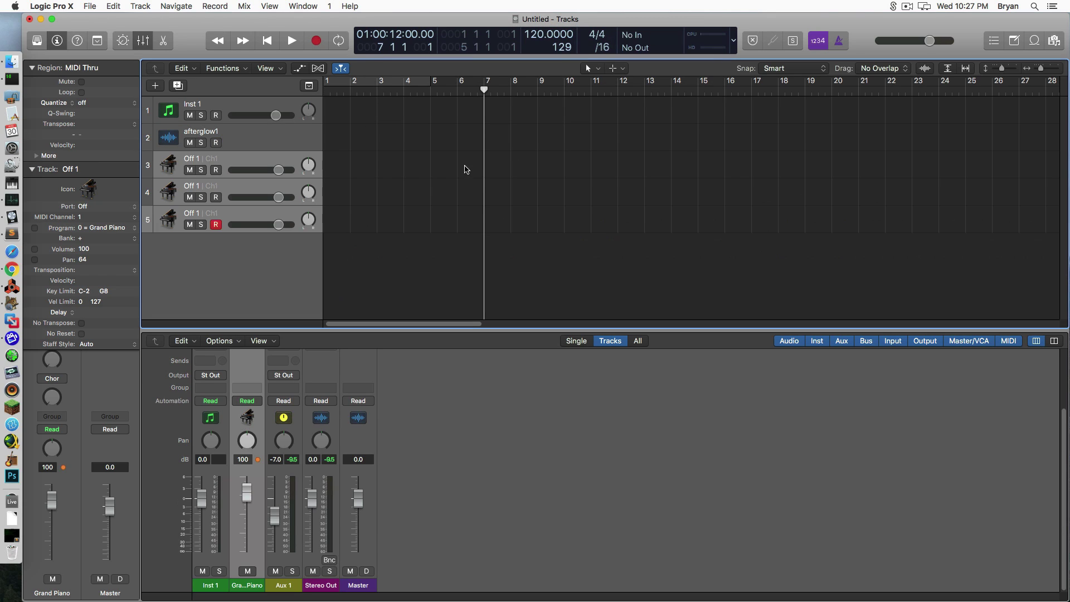
left_click(228, 165)
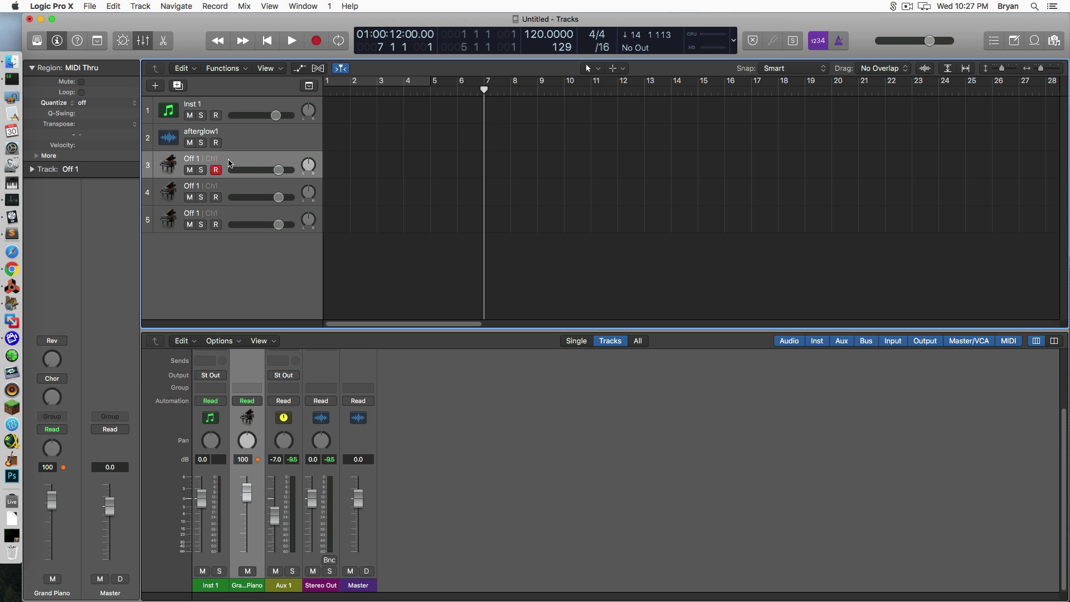
left_click(37, 40)
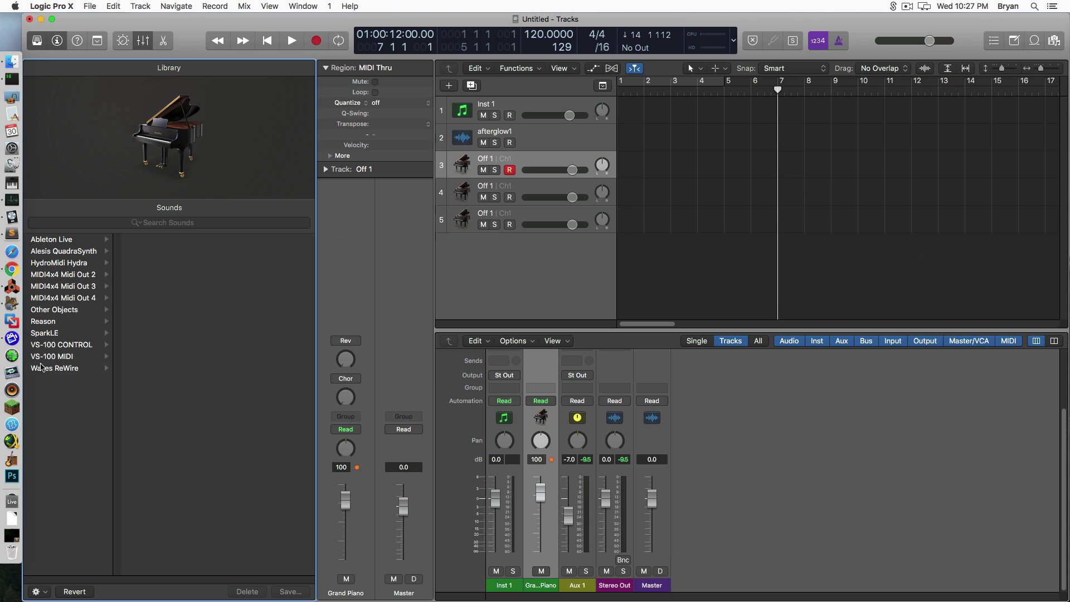
Step: Assign the Reason patches 70strings1, earthvox1 and swell_pad2 to tracks 3, 4 and 5
left_click(58, 323)
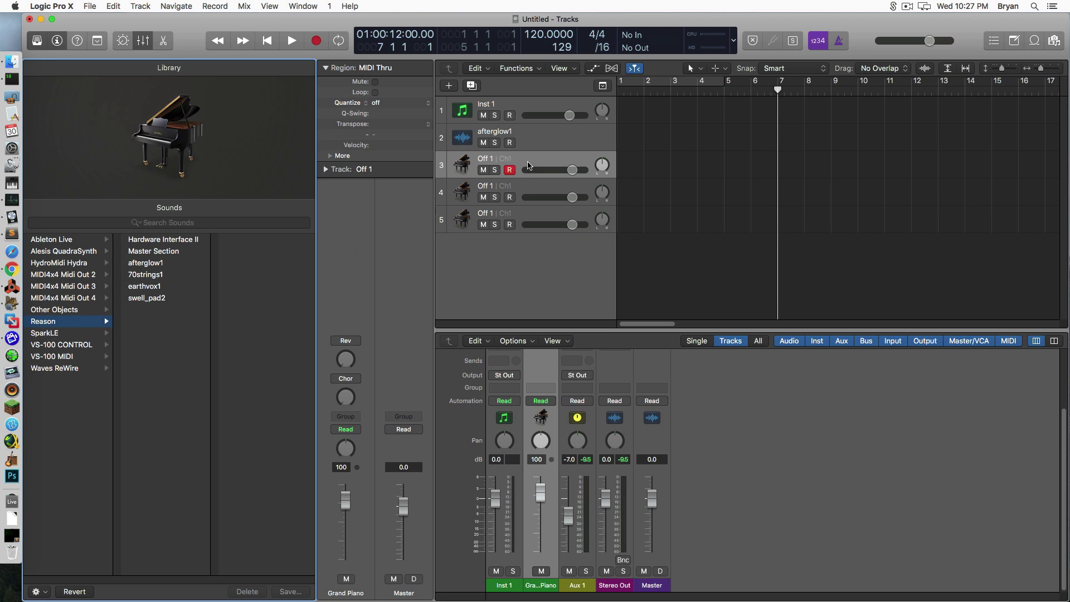
left_click(145, 275)
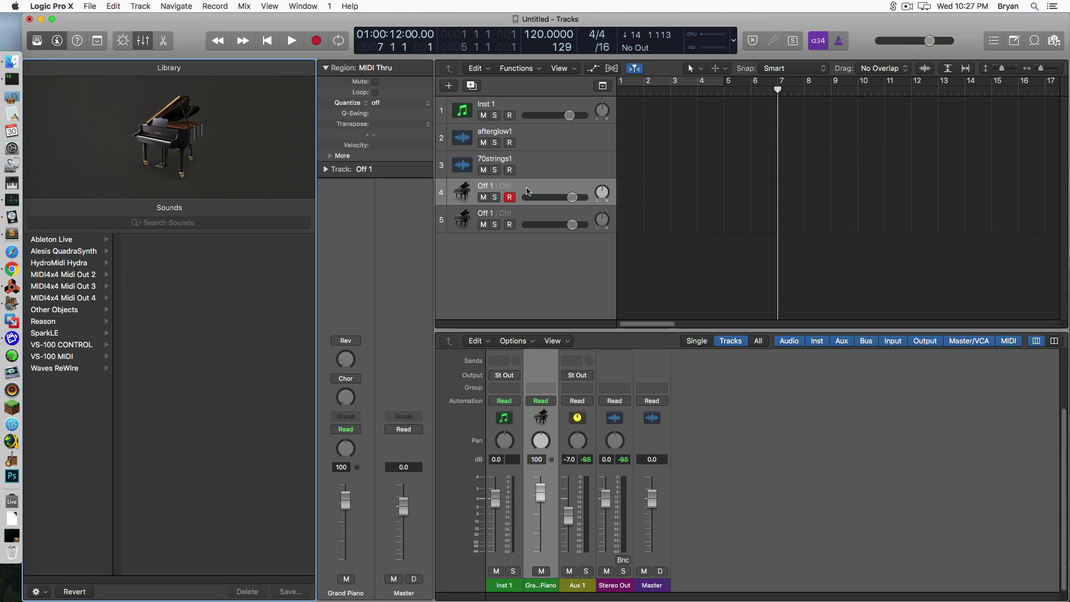
left_click(65, 322)
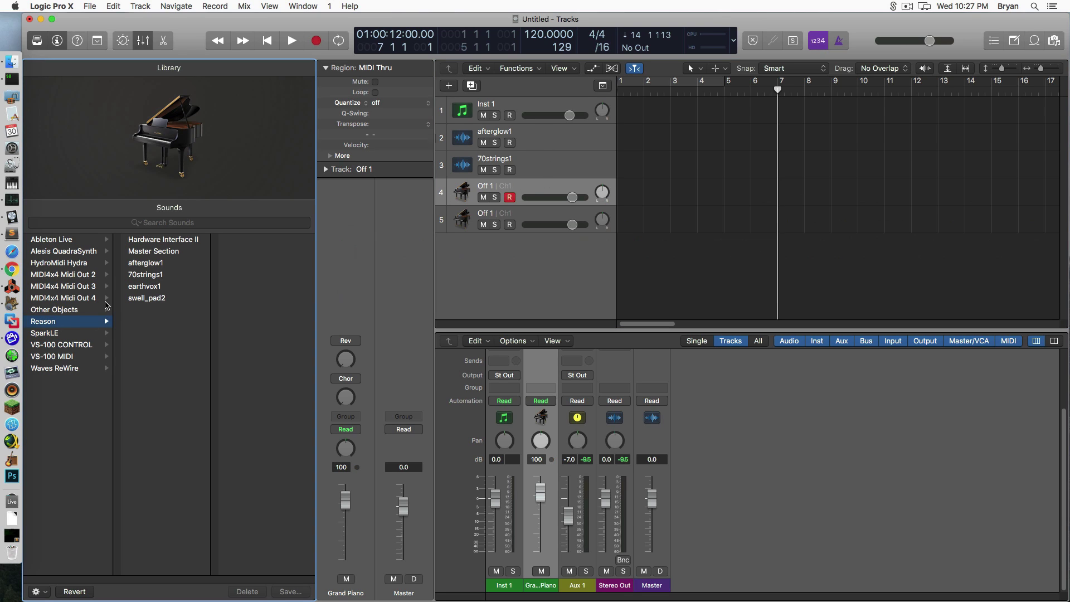
left_click(146, 287)
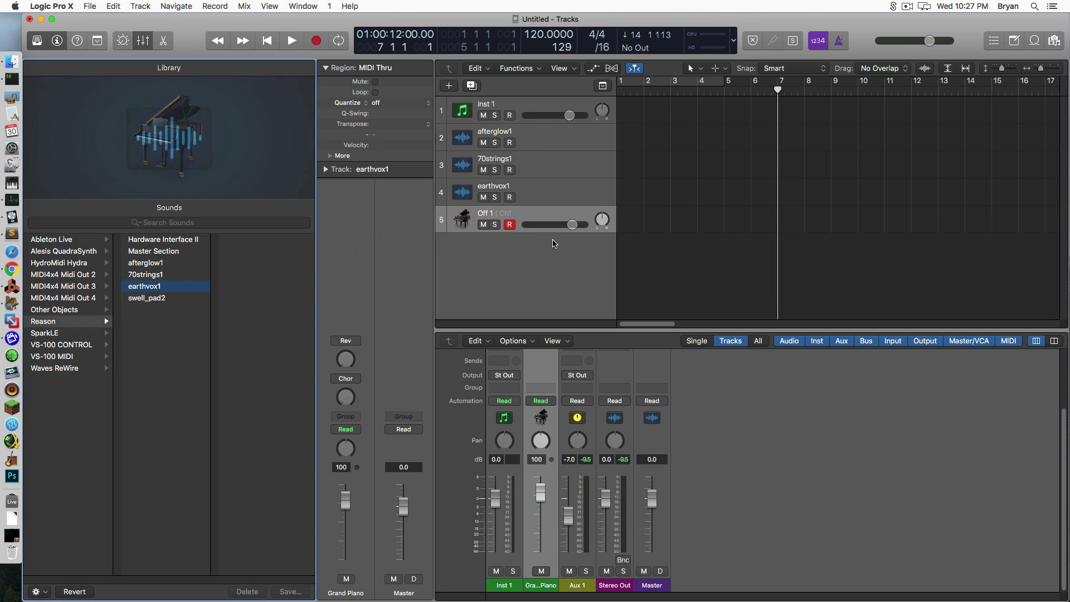
left_click(525, 220)
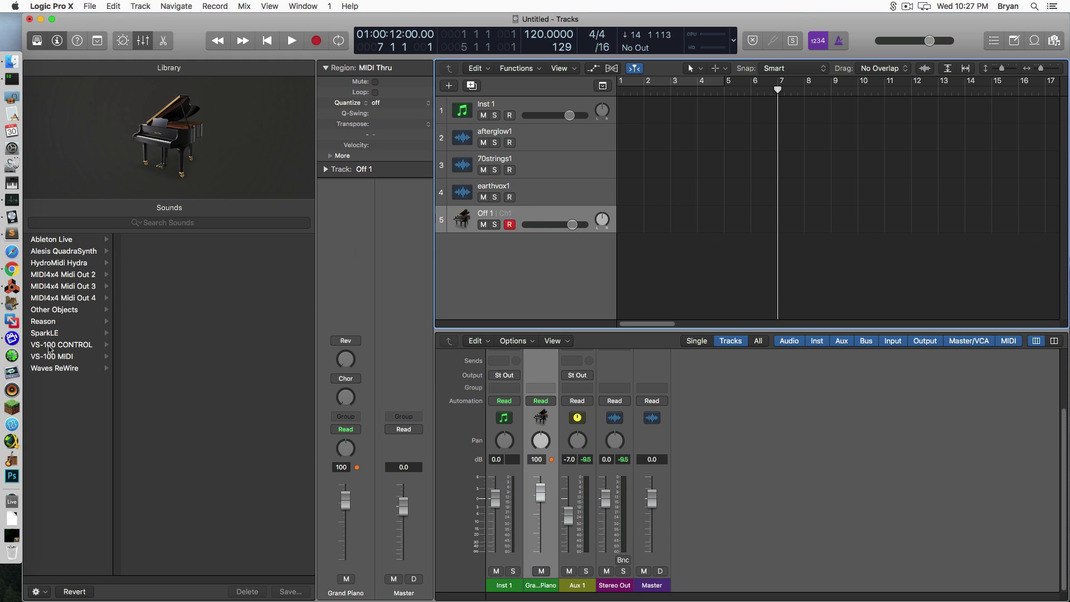
left_click(50, 324)
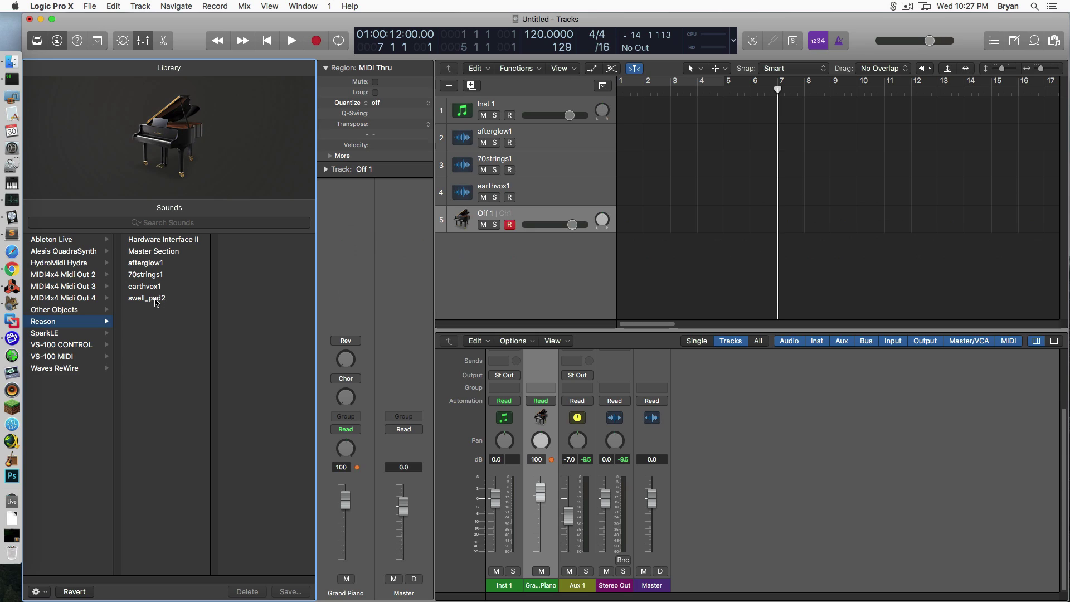
left_click(146, 297)
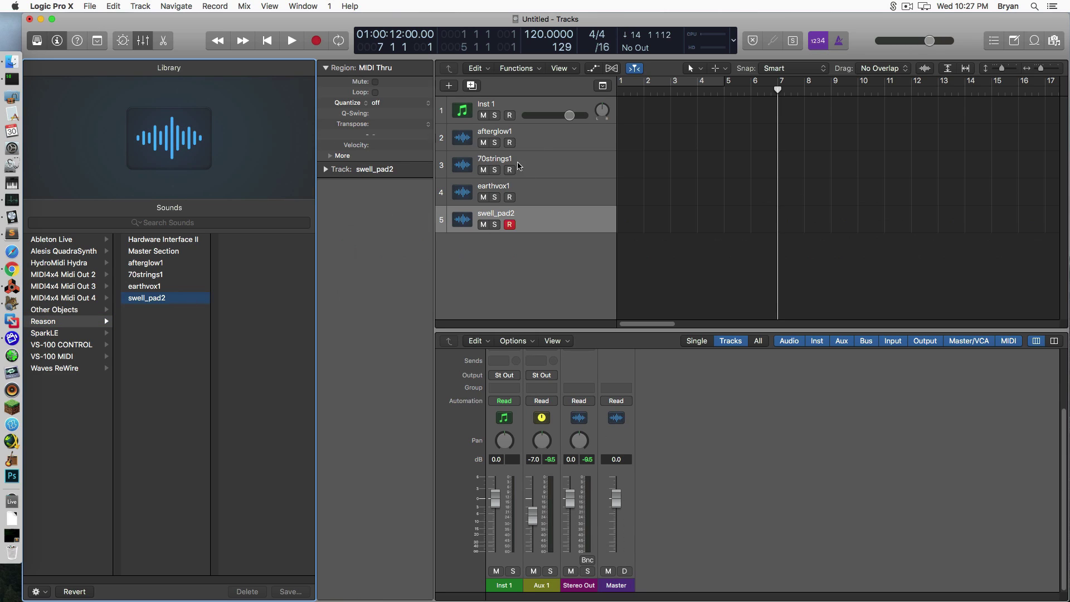
Step: Collapse the inspector's Track section and finish with the afterglow1 track selected
left_click(325, 169)
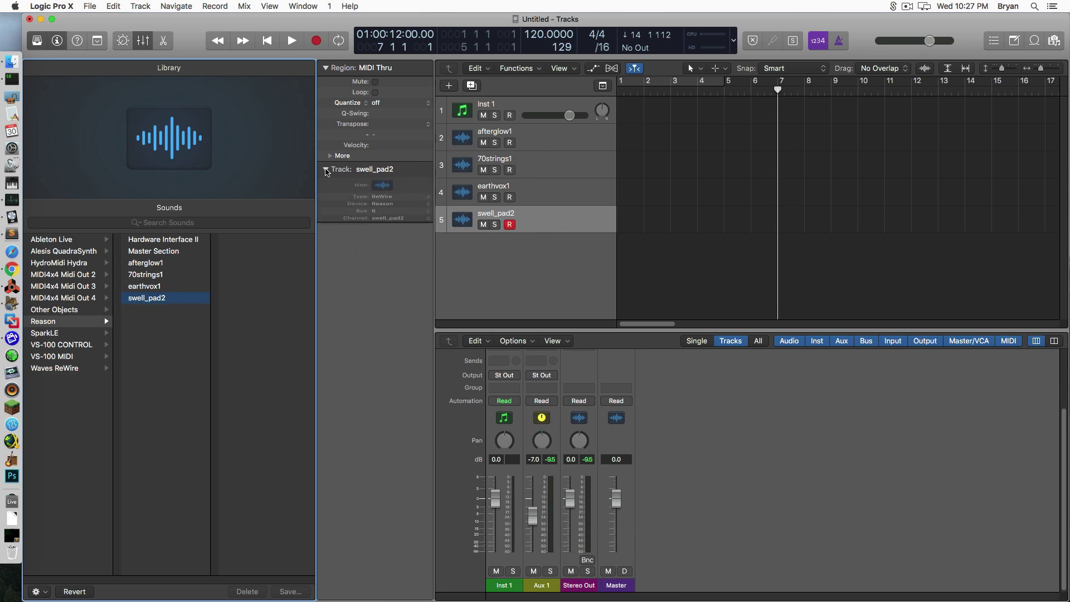
left_click(325, 169)
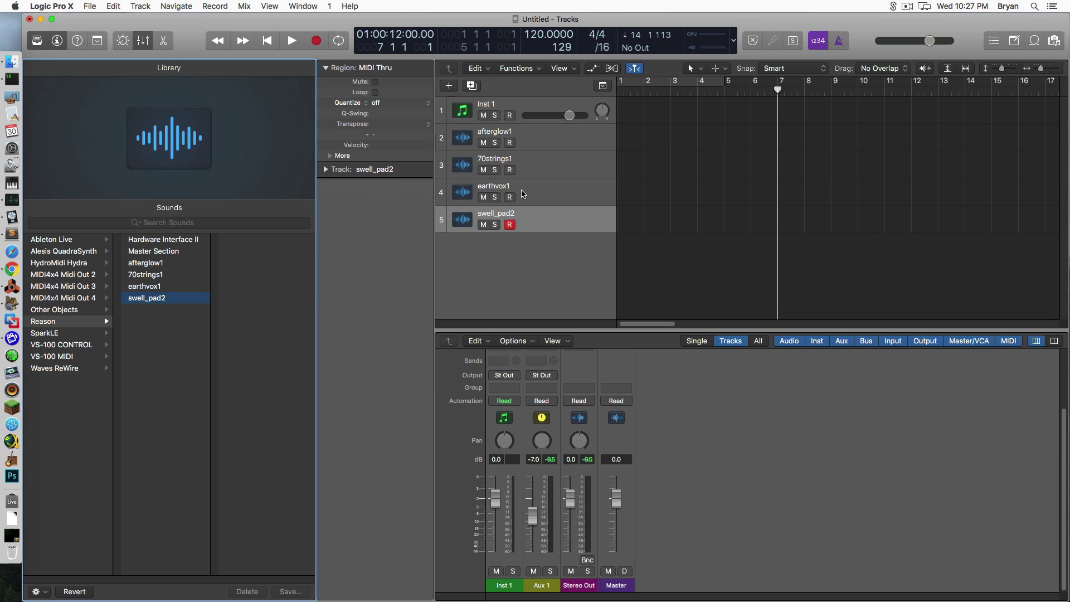
left_click(525, 195)
left_click(535, 167)
left_click(533, 139)
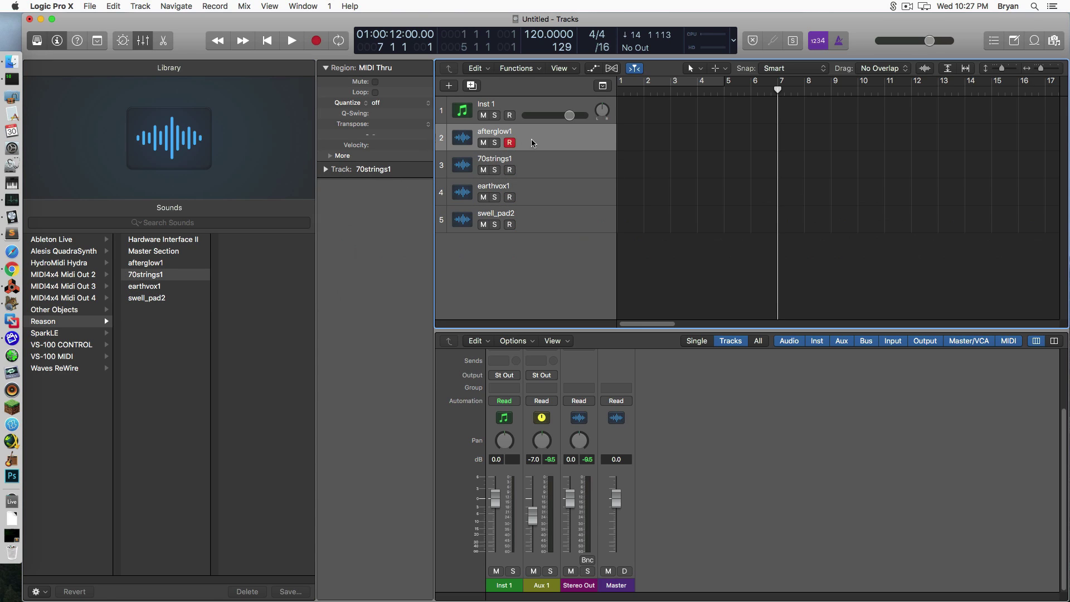
left_click(549, 219)
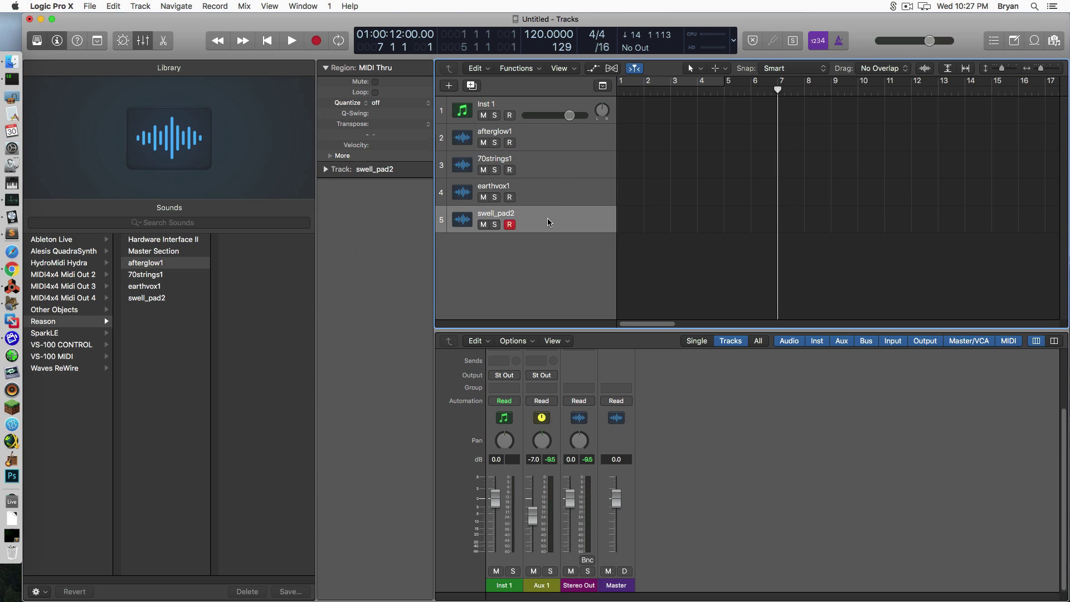
left_click(546, 140)
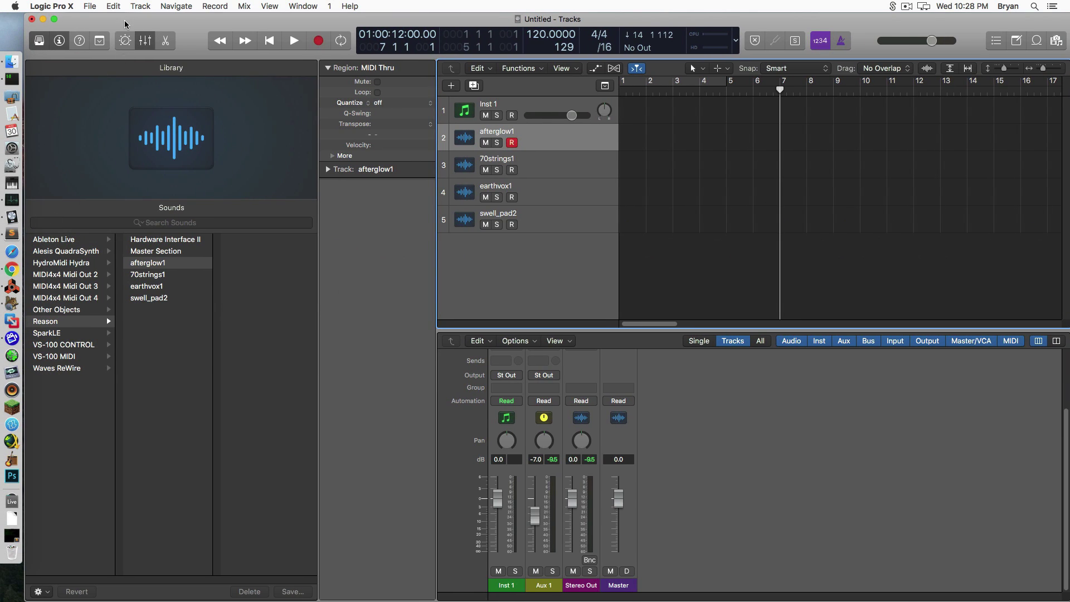
Step: Hide the Library and add auxiliary channel strips Aux 2, Aux 3 and Aux 4 to the mixer
left_click(41, 42)
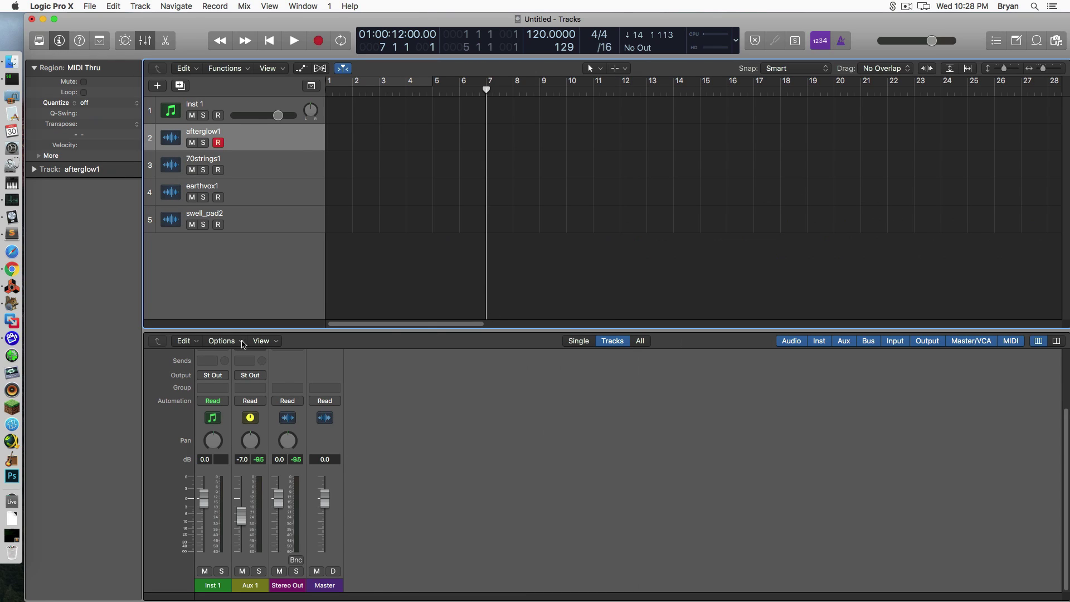
scroll(357, 471, "up", 5)
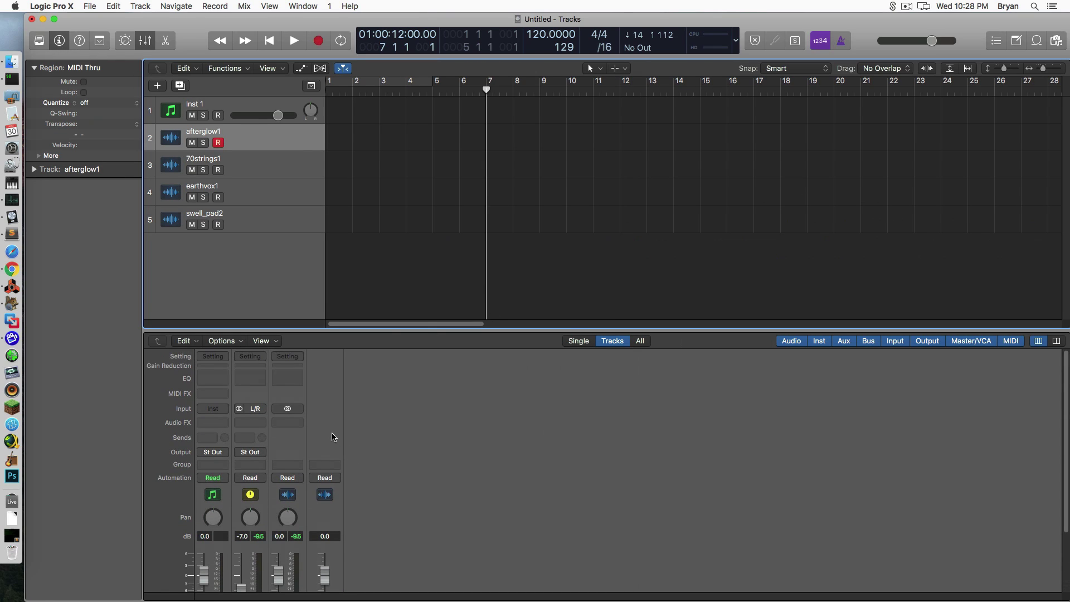
left_click(238, 345)
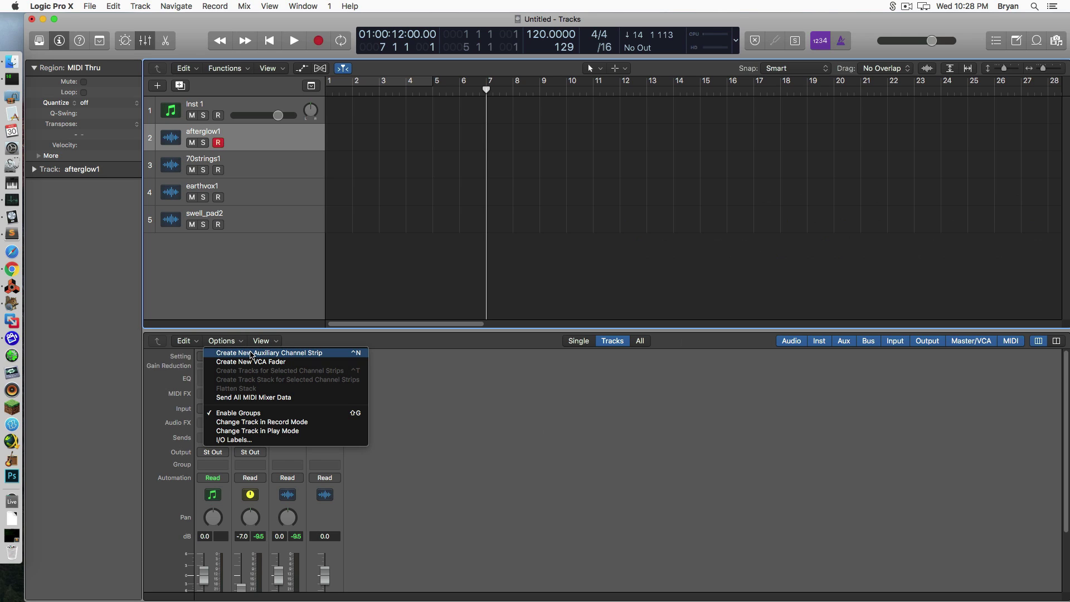
left_click(248, 354)
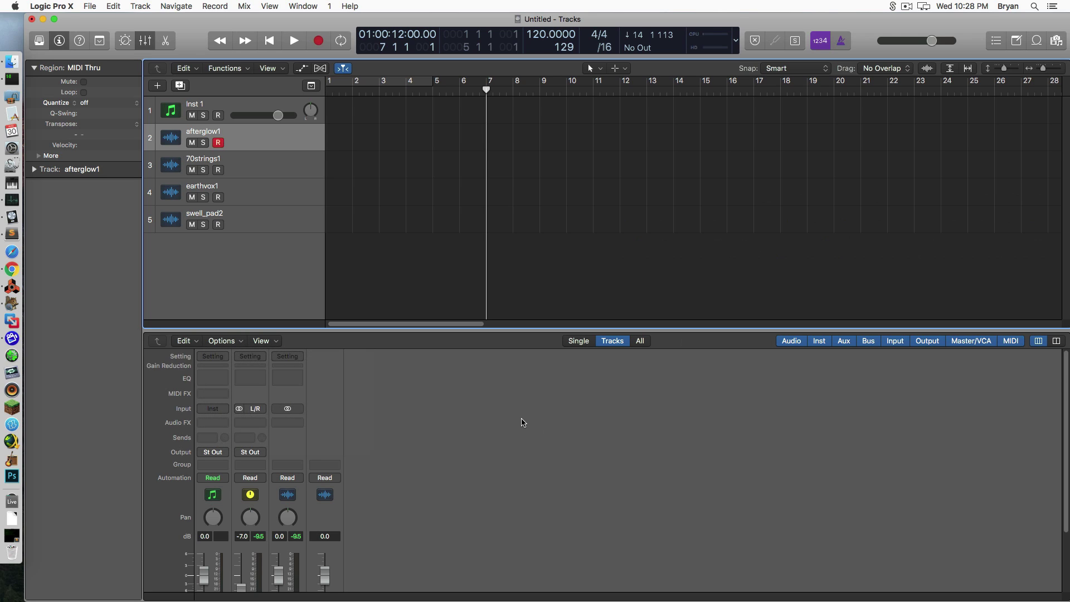
scroll(522, 421, "down", 3)
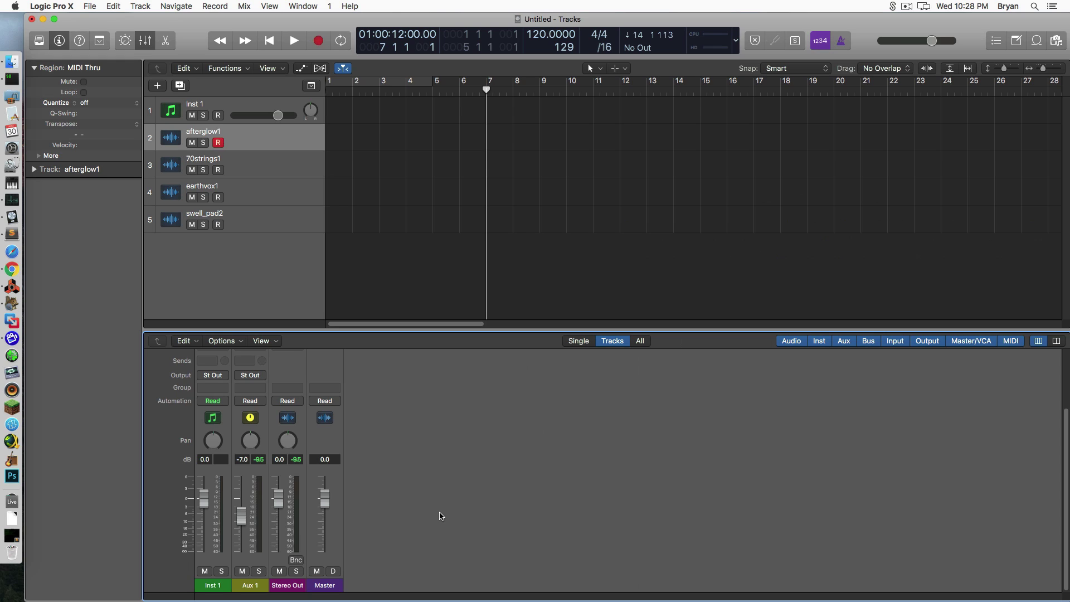
key("ctrl+n")
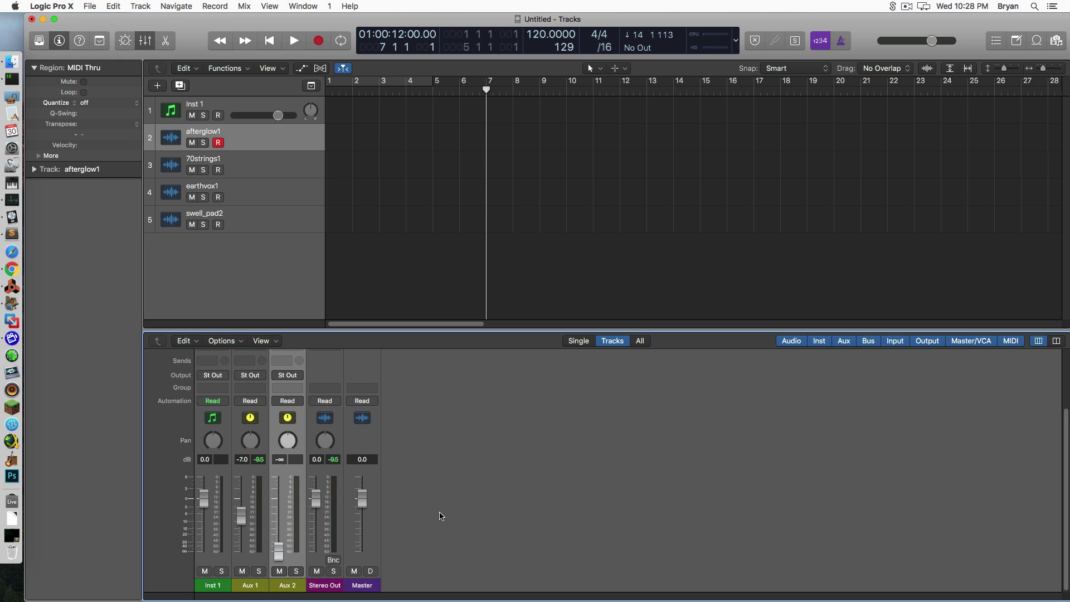
key("ctrl+n")
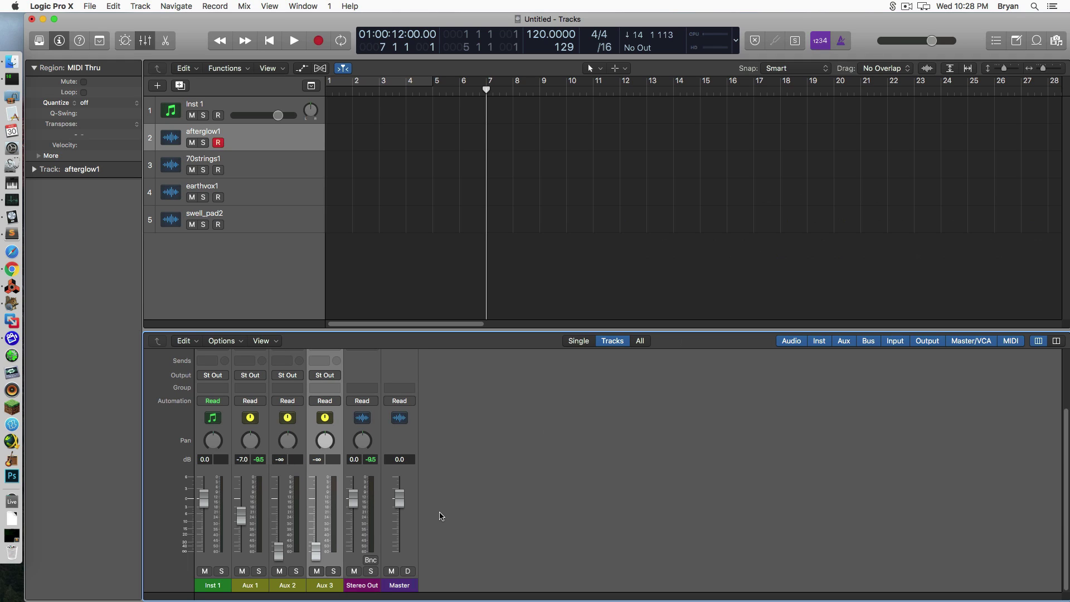
key("ctrl+n")
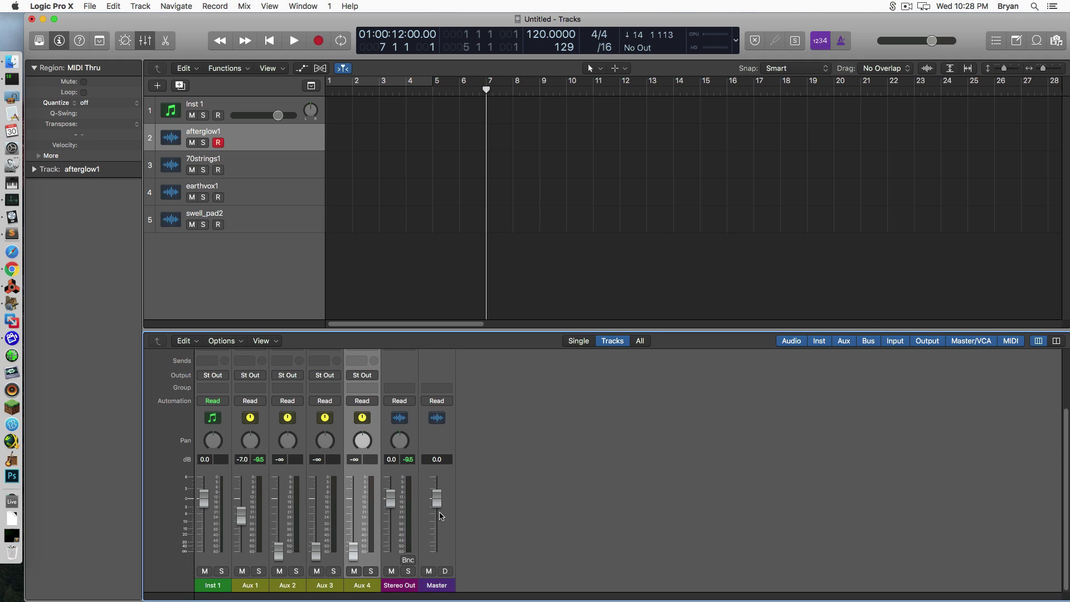
scroll(390, 518, "up", 4)
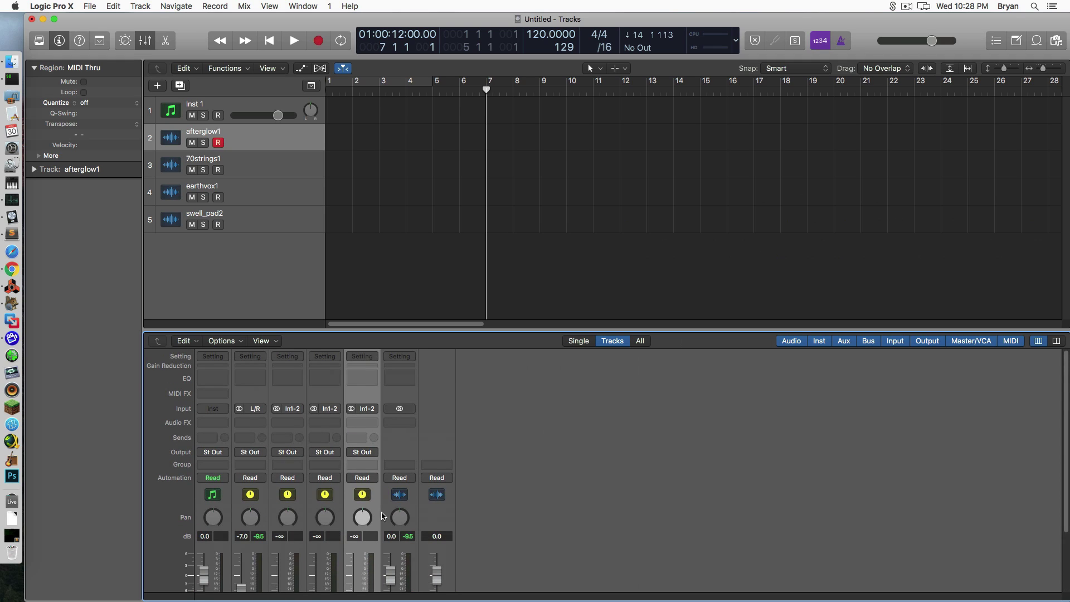
Step: Set the Aux 2 input to Reason RW:Channel 3/4
left_click(292, 405)
left_click(408, 380)
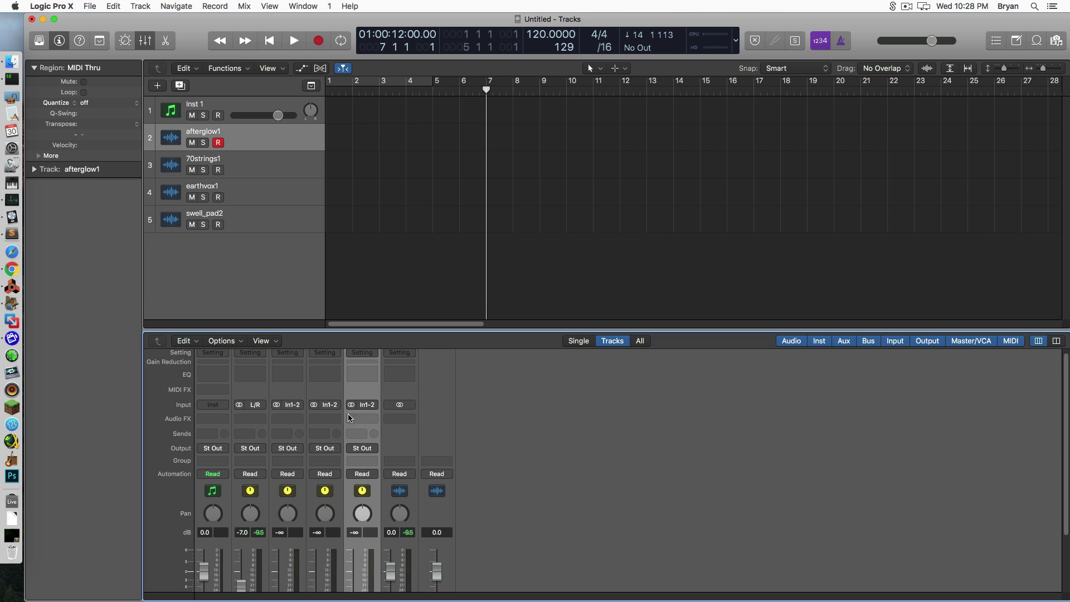
left_click(300, 407)
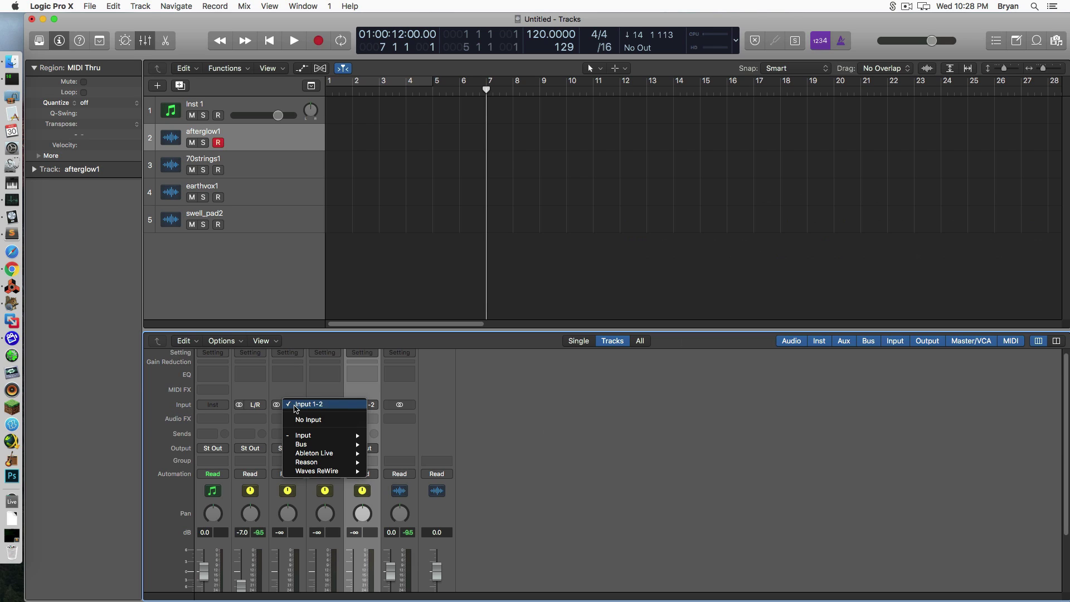
mouse_move(324, 464)
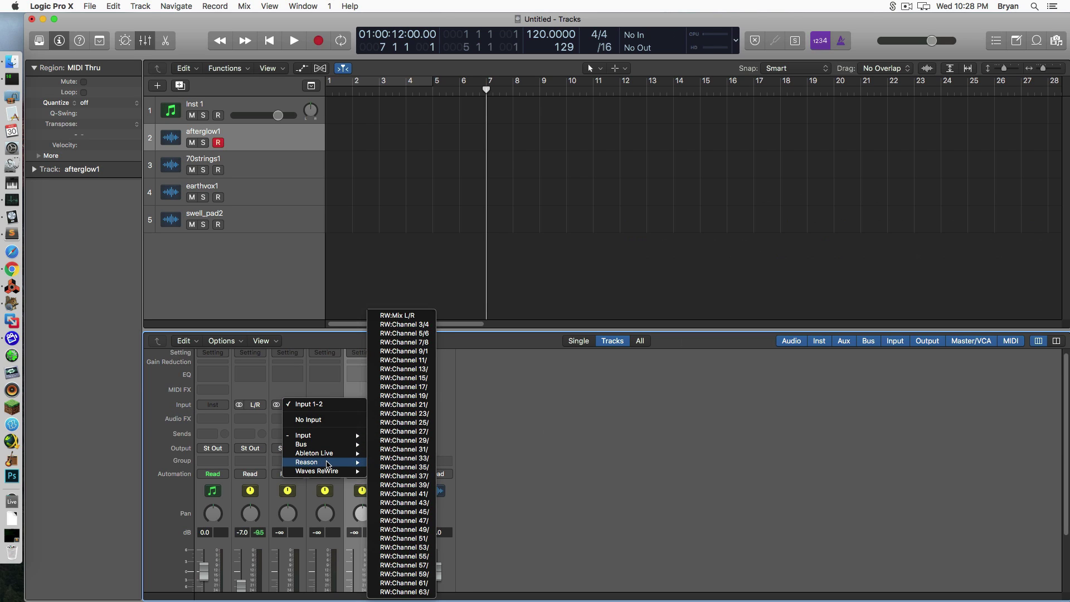
left_click(430, 328)
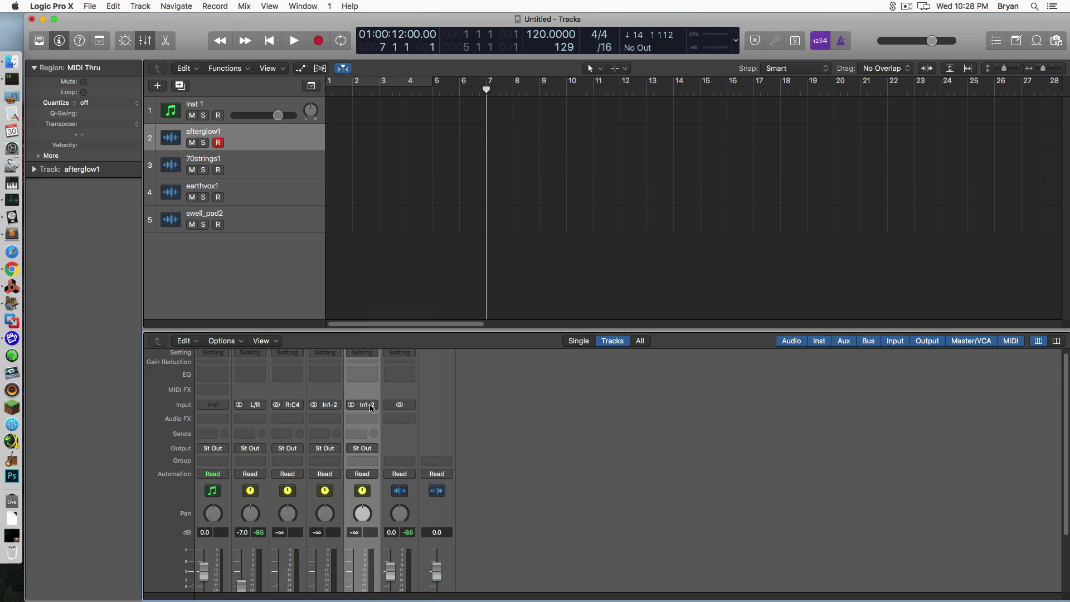
Step: Set the Aux 3 and Aux 4 inputs to Reason RW:Channel 5/6 and 7/8
left_click(333, 409)
mouse_move(356, 460)
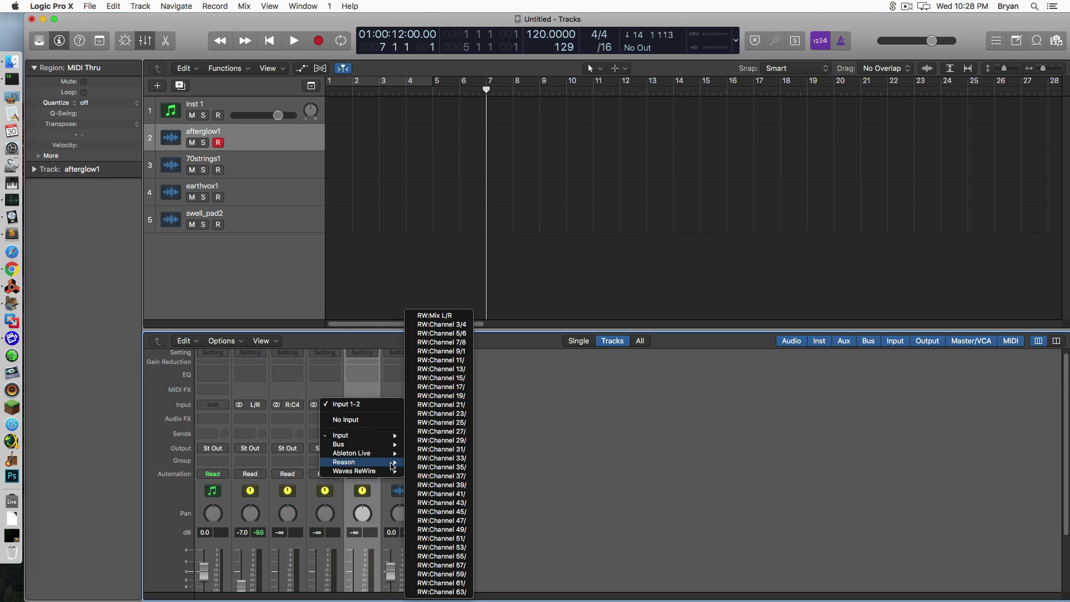
left_click(465, 334)
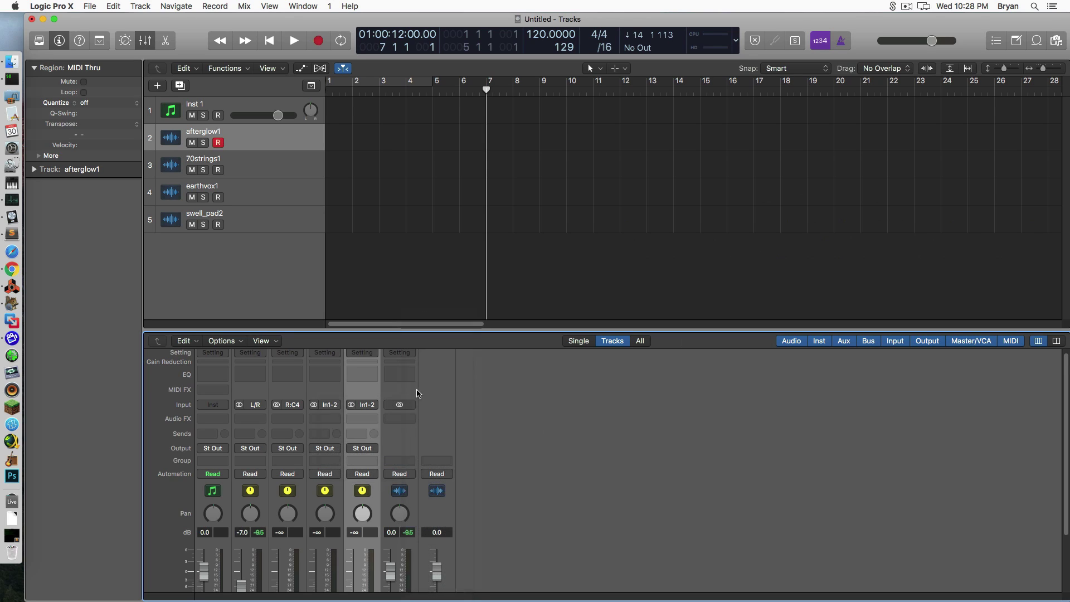
left_click(367, 406)
mouse_move(404, 462)
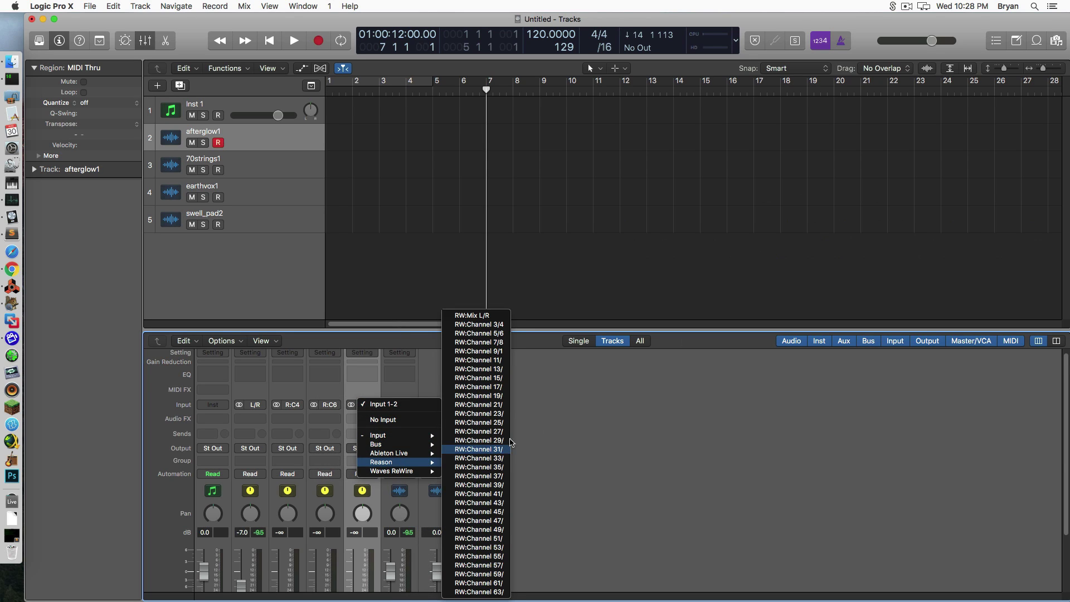
left_click(485, 342)
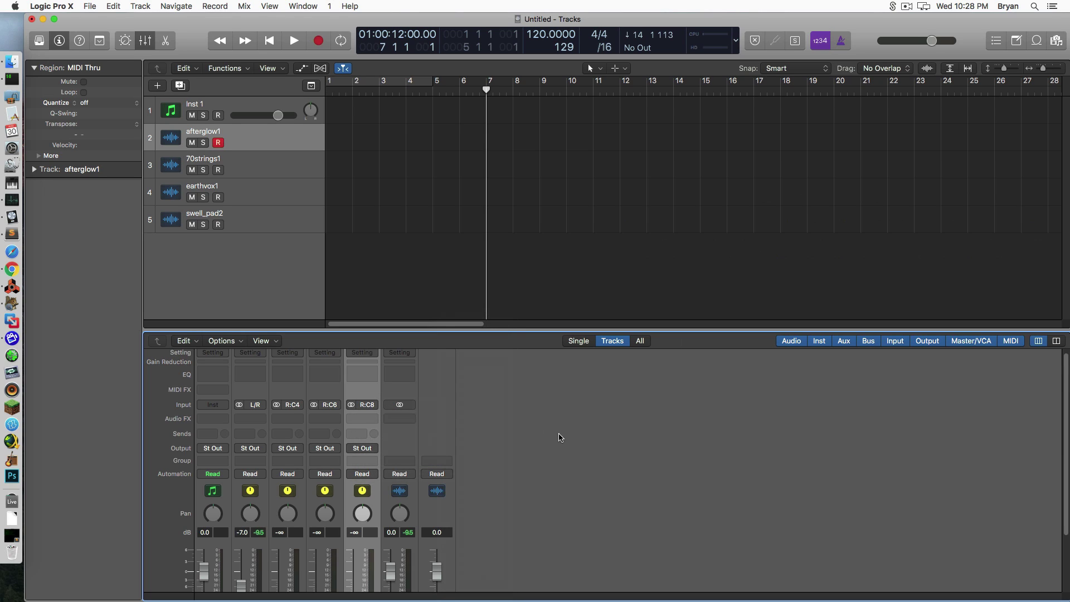
scroll(592, 468, "down", 3)
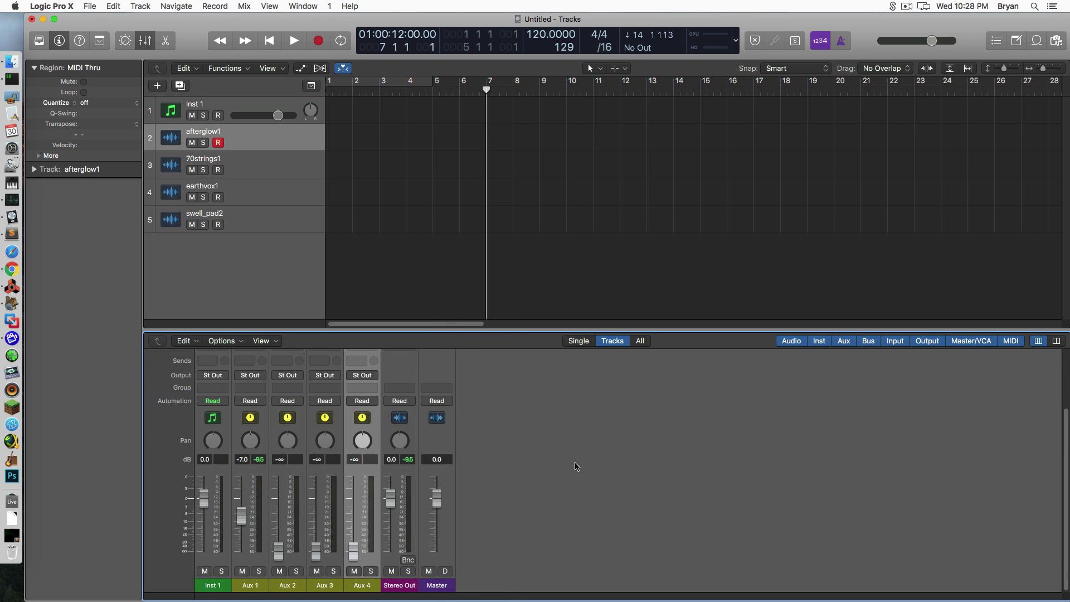
Step: Raise the Aux 2 fader to -9.6 dB and the Aux 3 and Aux 4 faders to -7.0 dB
scroll(567, 464, "up", 2)
scroll(565, 463, "down", 2)
left_click_drag(279, 550, 278, 519)
left_click_drag(324, 555, 319, 520)
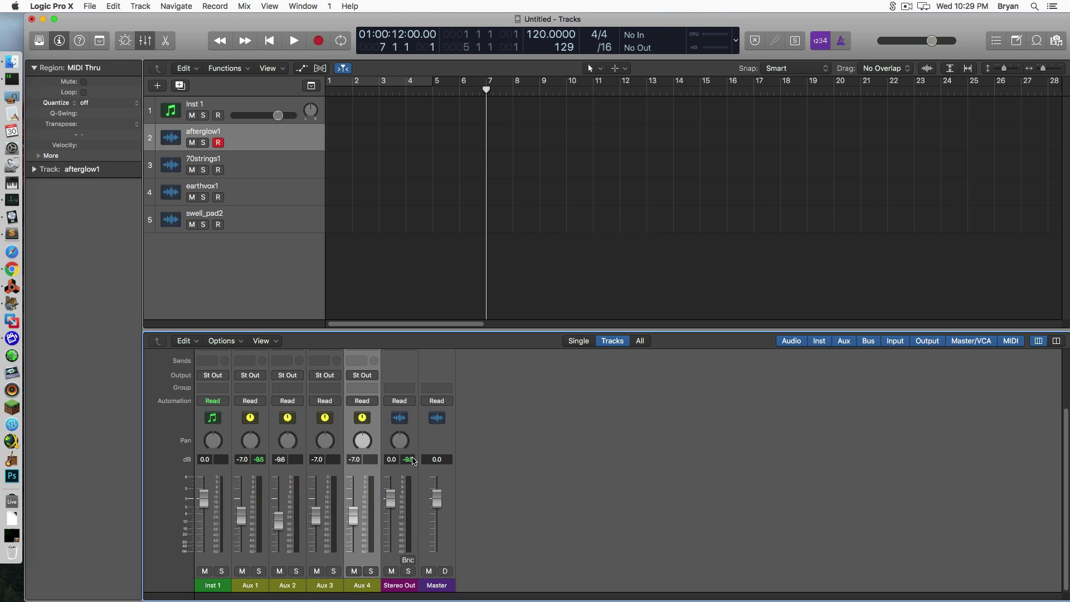
Step: Audition the 70strings1, earthvox1 and swell_pad2 Reason pads in turn, ending back on 70strings1
scroll(593, 501, "up", 1)
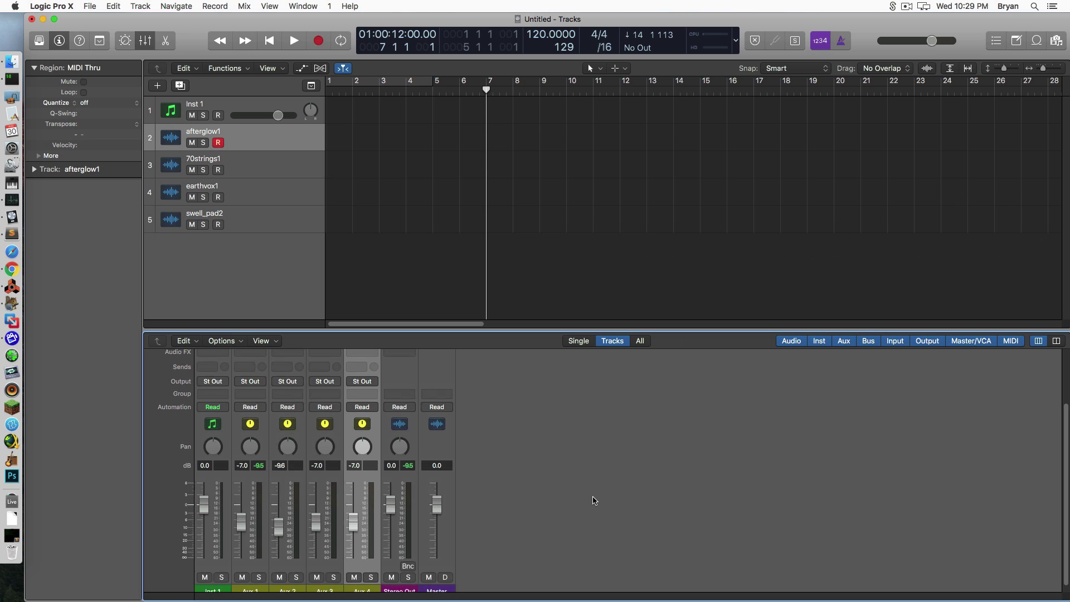
left_click(263, 161)
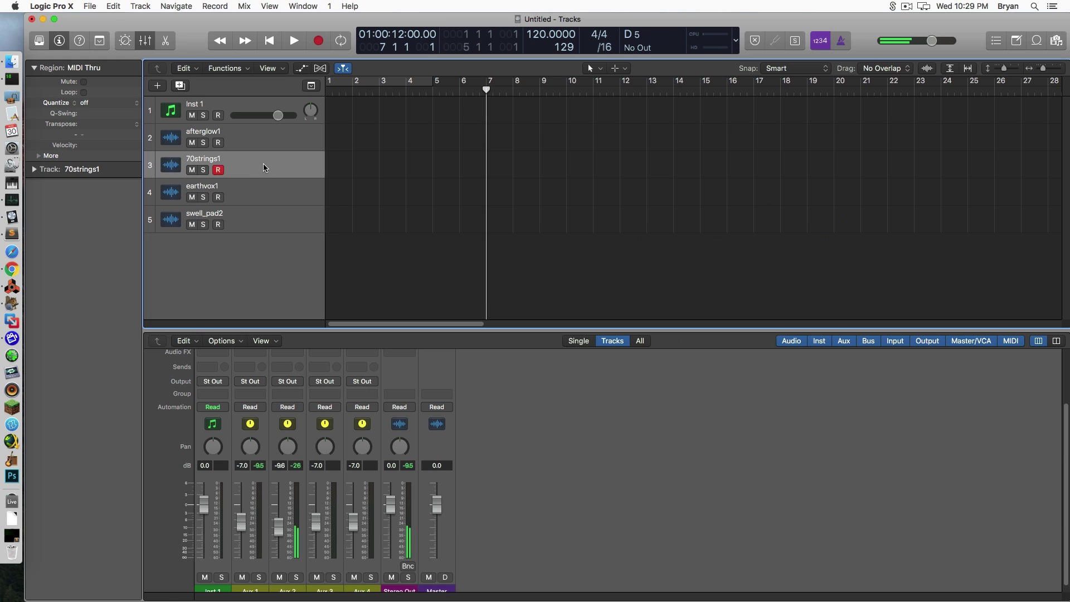
left_click(248, 187)
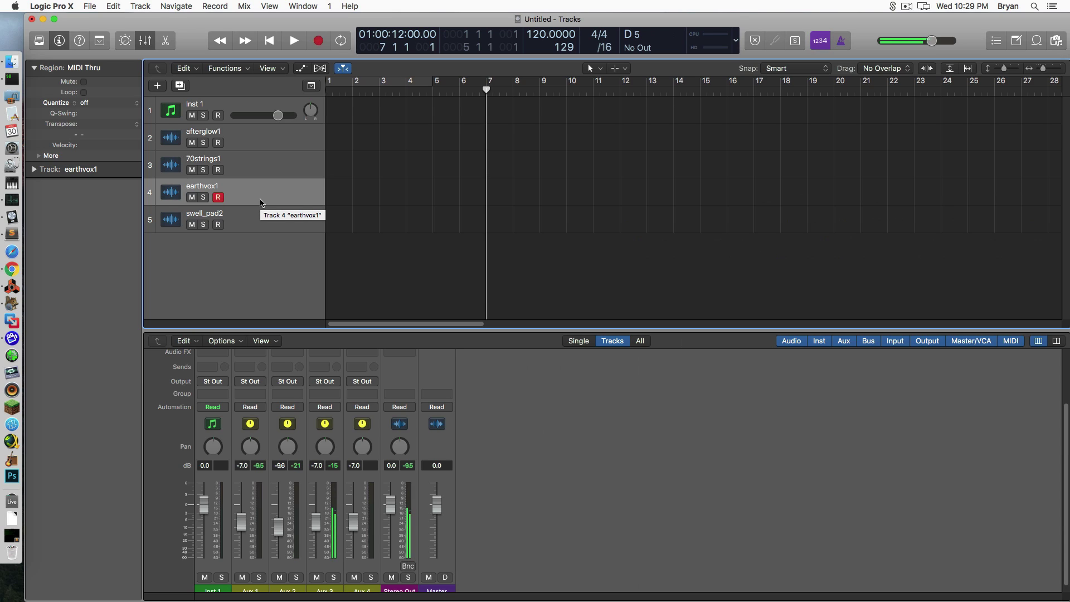
left_click(251, 222)
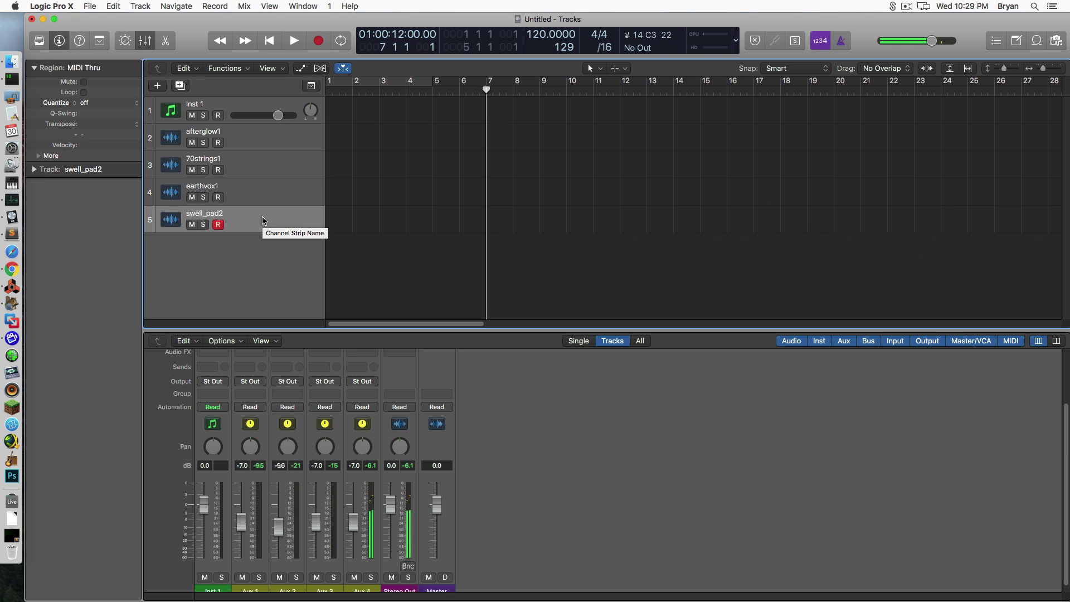
left_click(276, 191)
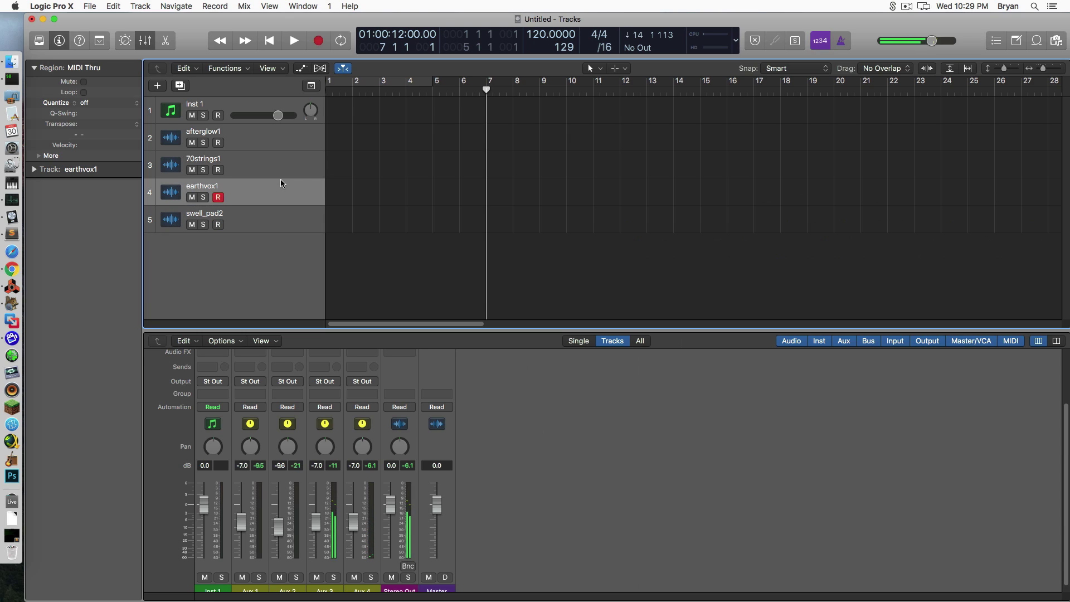
left_click(277, 173)
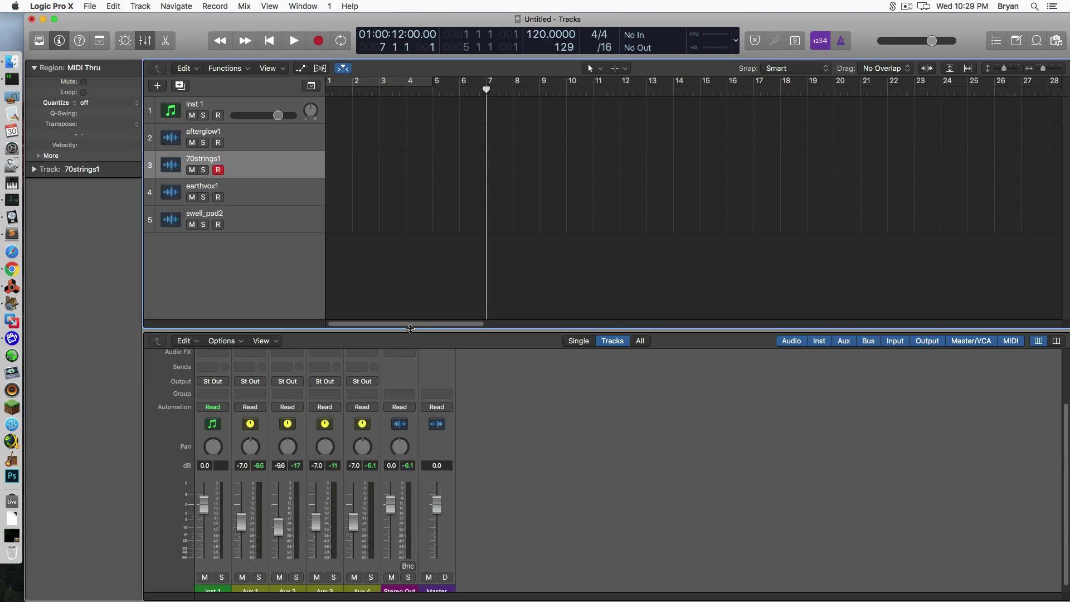
Step: Stop playback and delete the Inst 1 track
left_click_drag(415, 328, 415, 344)
key("space")
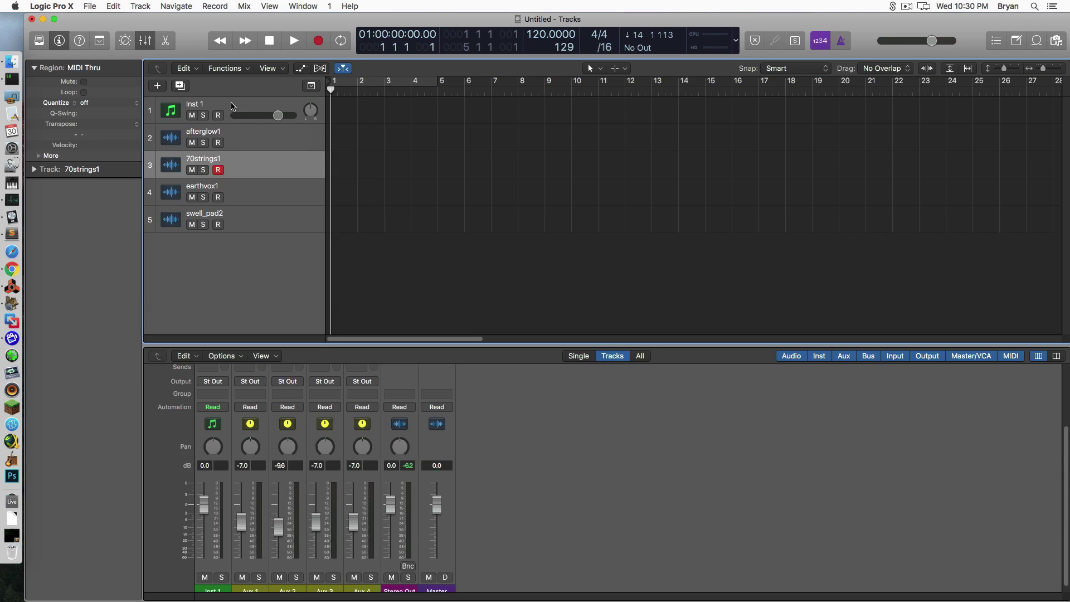
left_click(231, 107)
key("super+BackSpace")
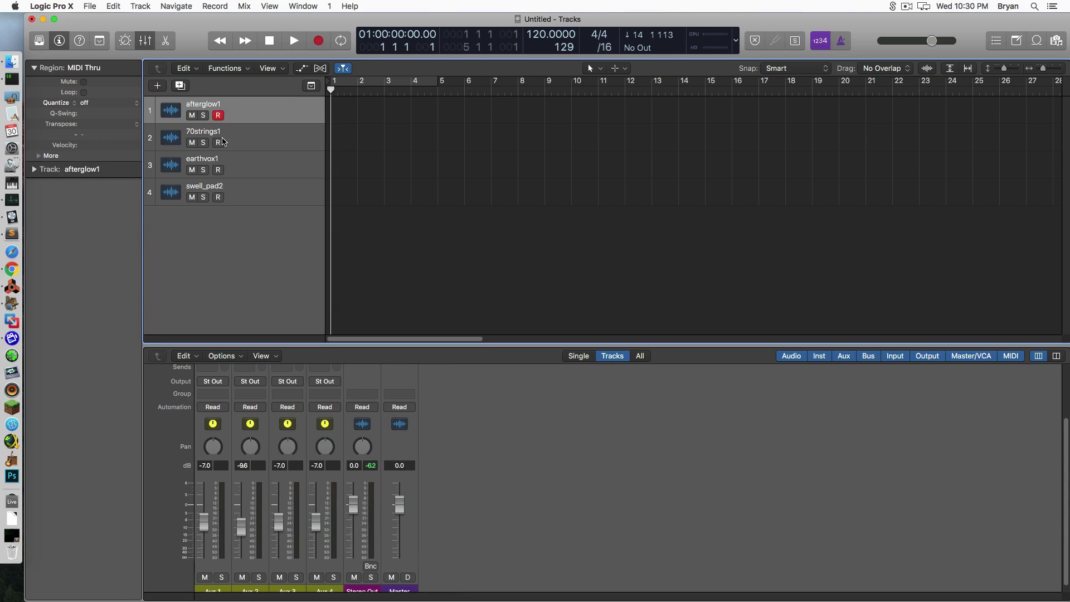
Step: Record-enable 70strings1, earthvox1 and swell_pad2, then select each pad track, ending on afterglow1
left_click(219, 143)
left_click(218, 169)
left_click(218, 196)
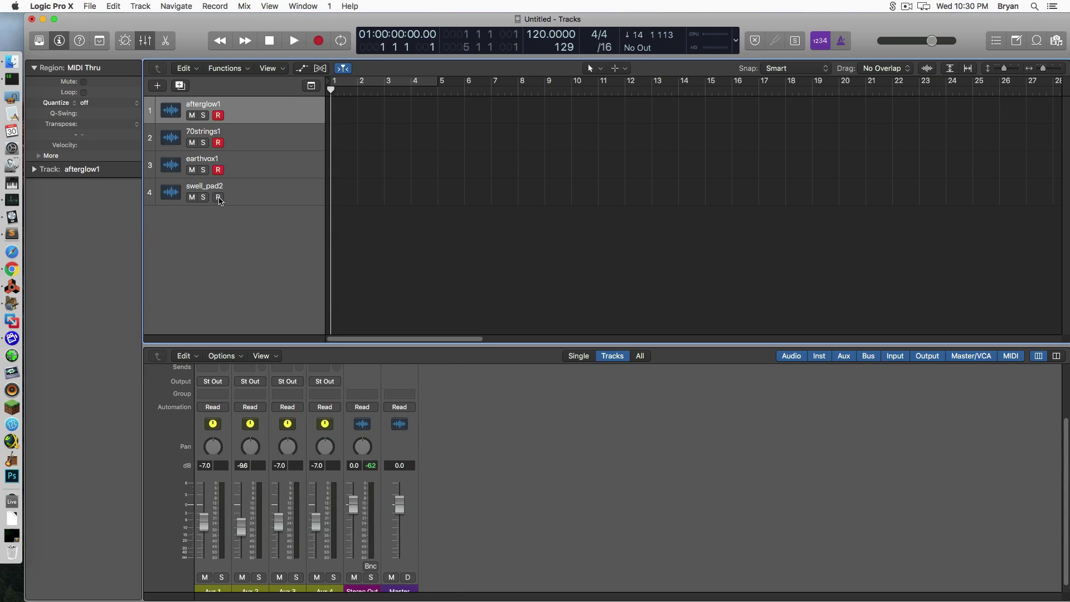
left_click(257, 138)
left_click(258, 112)
left_click(260, 191)
left_click(264, 160)
left_click(258, 111)
mouse_move(383, 343)
left_mouse_down()
mouse_move(382, 304)
mouse_move(382, 342)
left_mouse_up()
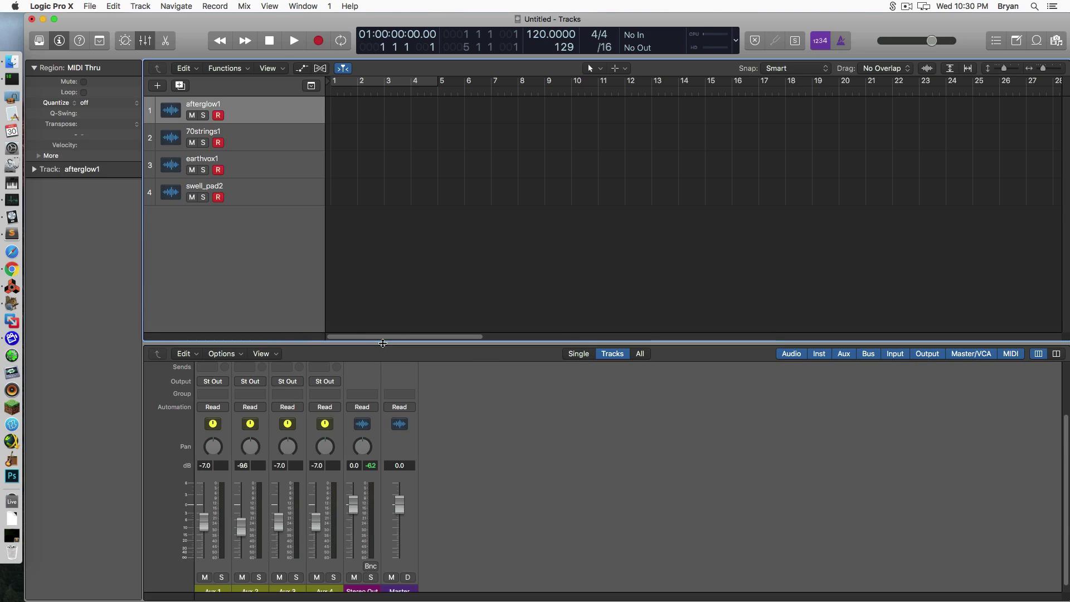
Step: Select all four aux channels in the Mixer and add them as arrangement tracks
scroll(502, 441, "down", 1)
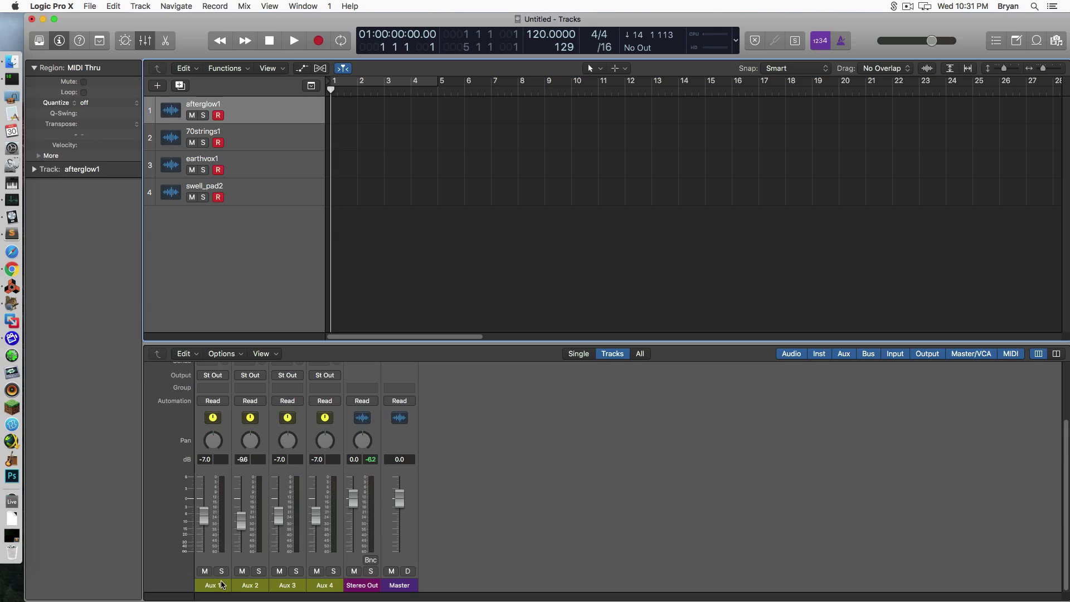
left_click_drag(216, 590, 336, 583)
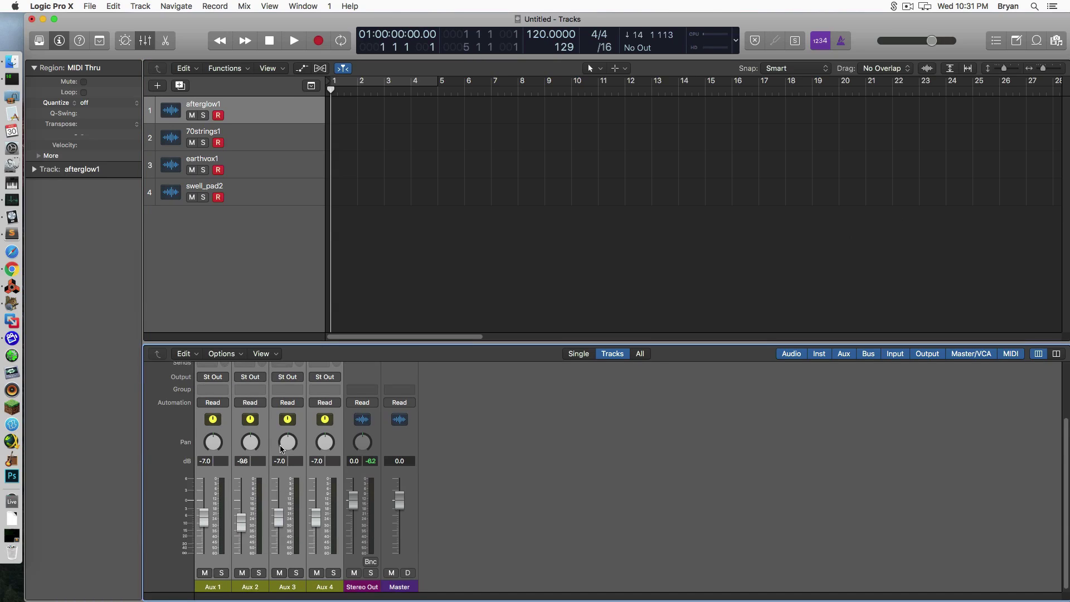
scroll(250, 490, "up", 2)
scroll(253, 450, "down", 2)
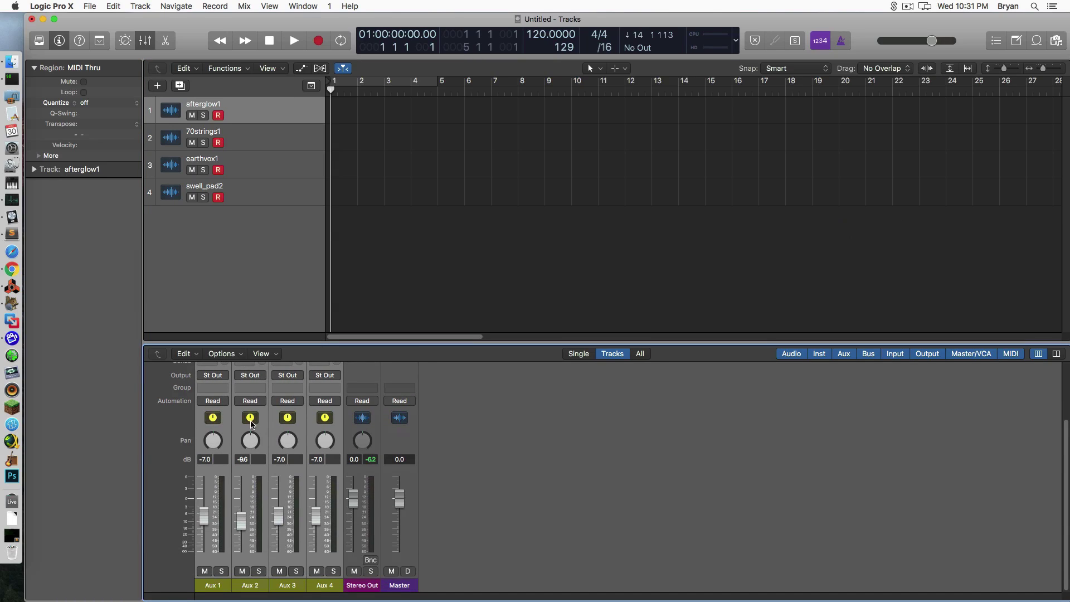
left_click(203, 402)
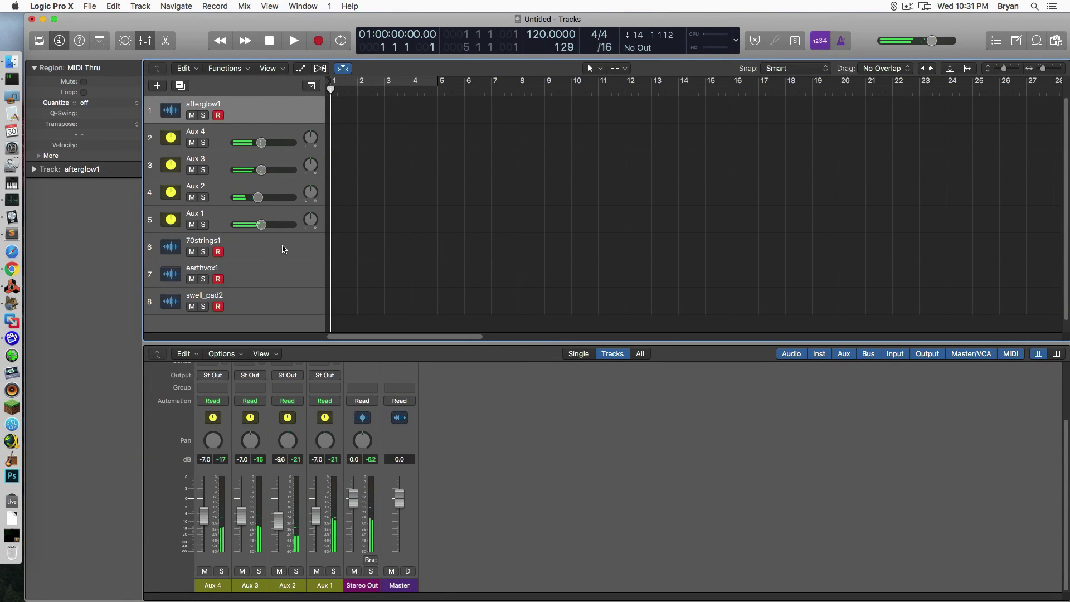
Step: Disarm recording on 70strings1, earthvox1 and swell_pad2
left_click(218, 252)
left_click(218, 279)
left_click(217, 306)
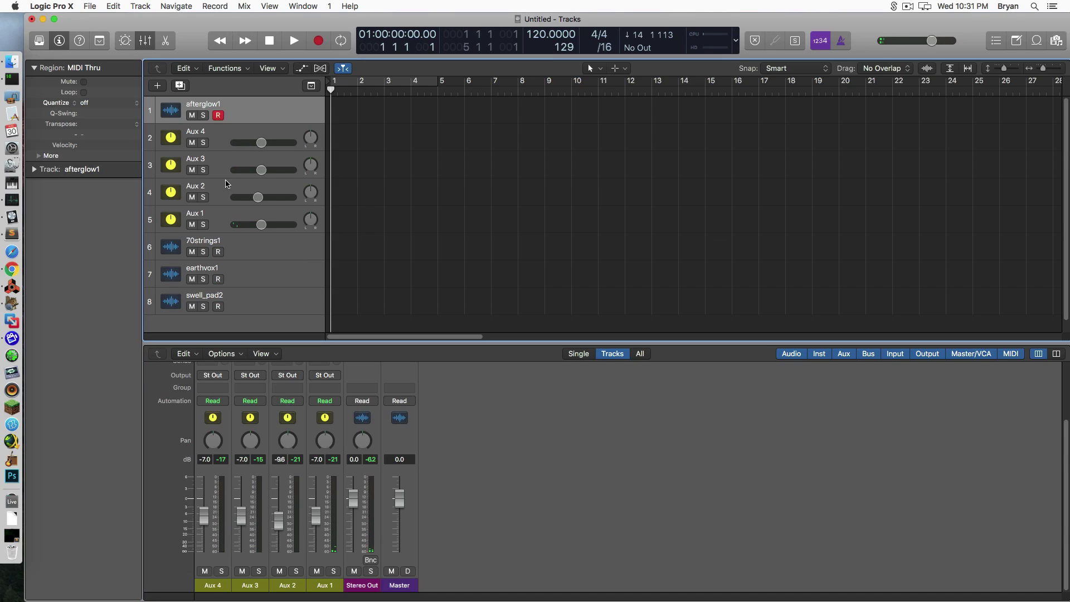
Step: Move the aux tracks under afterglow1 in order Aux 1 through Aux 4
left_click(208, 217)
left_click_drag(207, 217, 220, 134)
left_click_drag(217, 209, 224, 157)
left_click_drag(218, 210, 222, 193)
Step: Name the first two aux tracks Audio After Glow and Audio 70s Strings
double_click(220, 132)
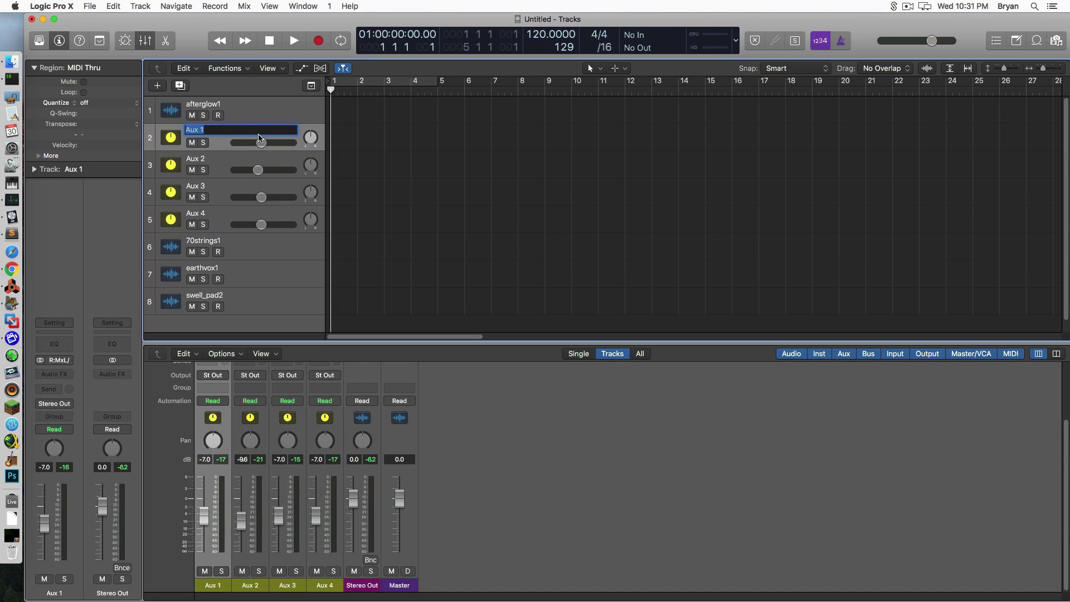
type("Audio After Glow")
key("Tab")
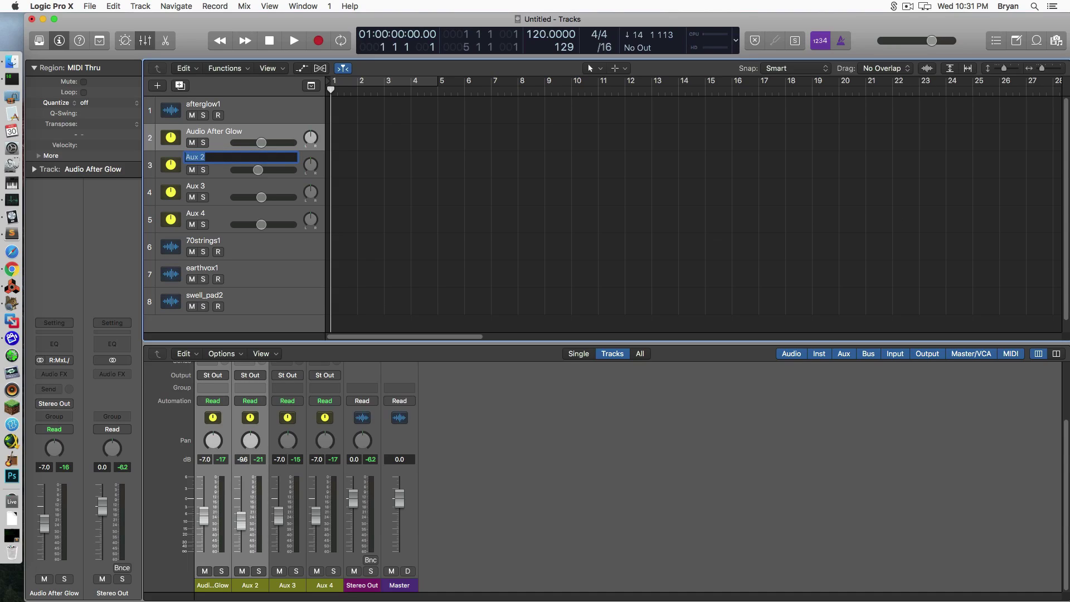
type("A")
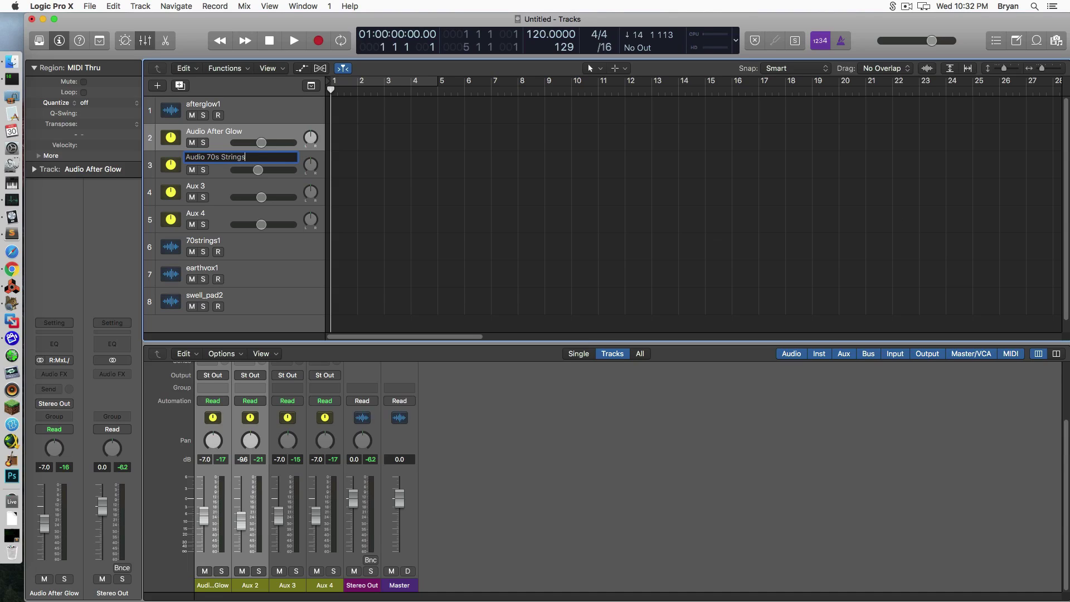
key("Tab")
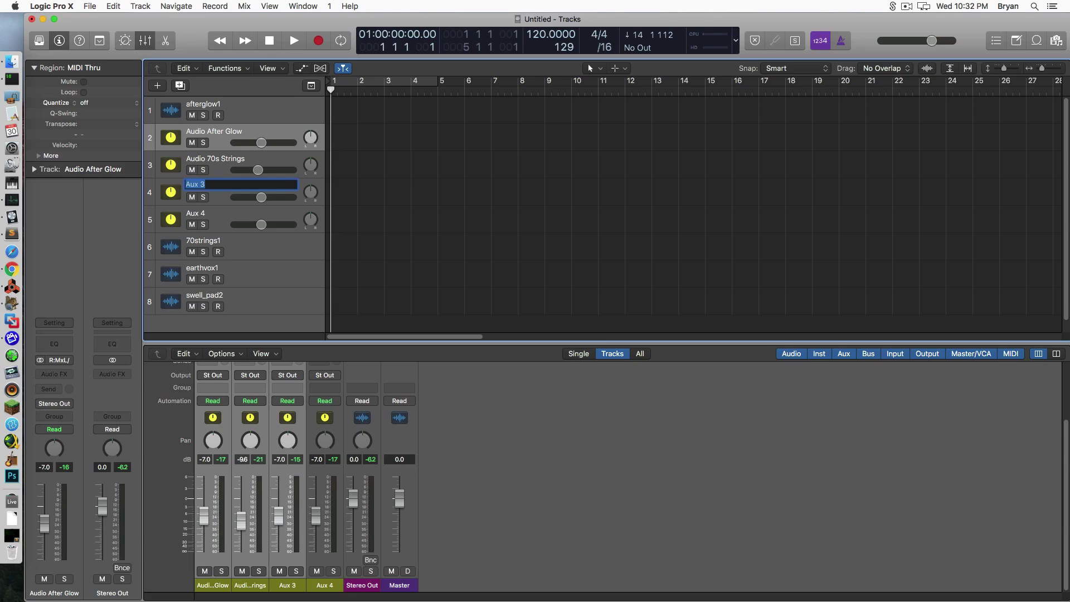
Step: Name the remaining aux tracks Audio Earth Vox and Audio Swell Pad
type("A")
type("o Earth Vo")
key("Tab")
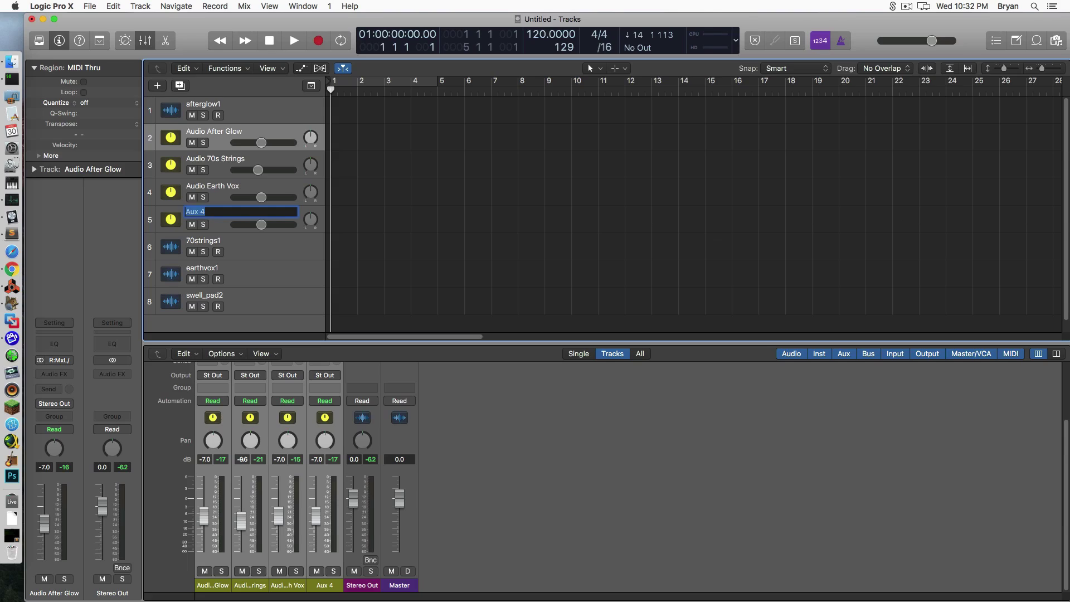
type("Audio Swell Pad")
key("Return")
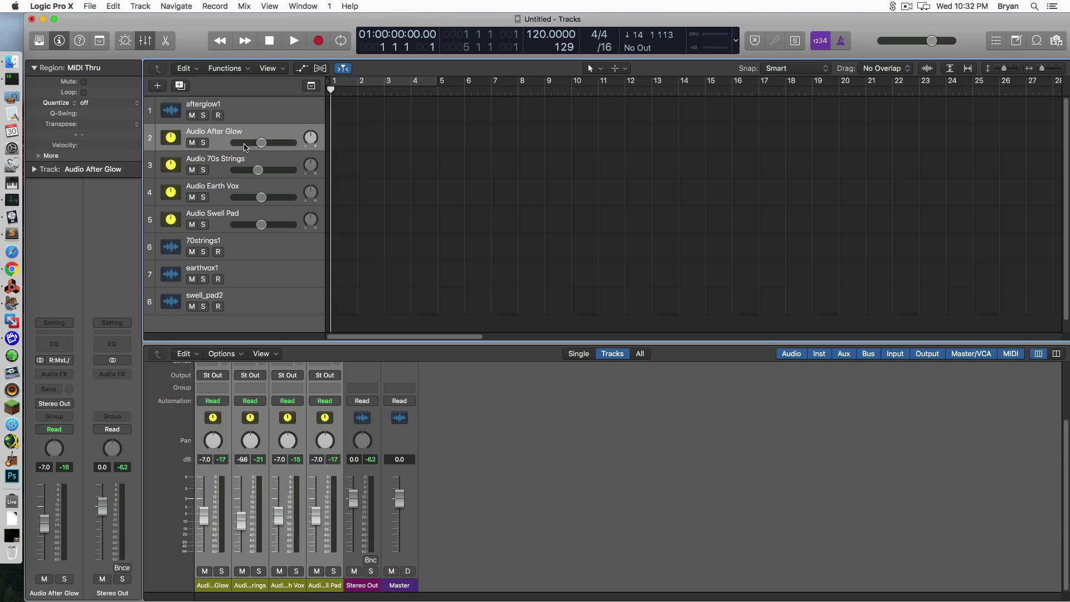
Step: Set Audio After Glow to -8.0 dB and place each ReWire track above its aux track
mouse_move(262, 143)
left_mouse_down()
mouse_move(249, 143)
mouse_move(259, 143)
left_mouse_up()
left_click_drag(215, 249, 235, 165)
left_click_drag(237, 273, 244, 218)
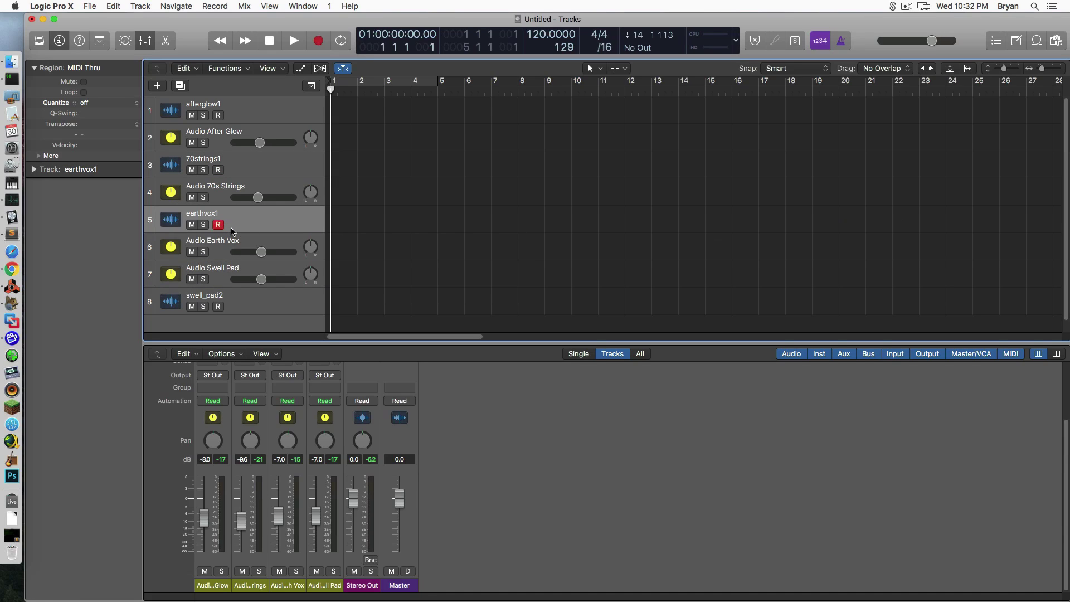
left_click_drag(237, 304, 251, 270)
Step: Select each track down the list, then record-arm afterglow1
left_click(252, 115)
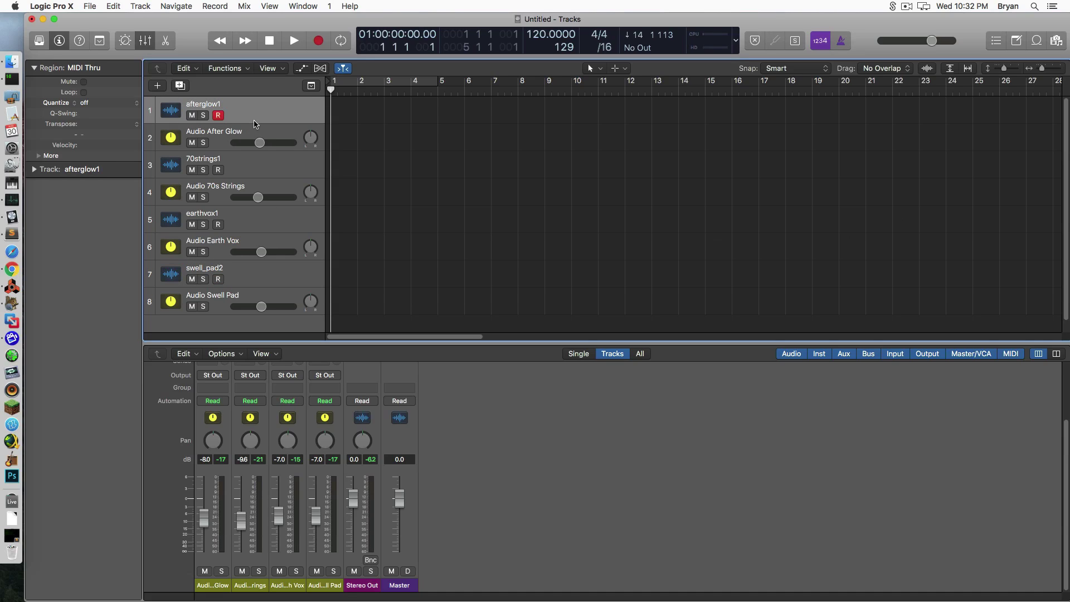
left_click(256, 132)
left_click(237, 162)
left_click(232, 186)
left_click(229, 222)
left_click(228, 250)
left_click(229, 282)
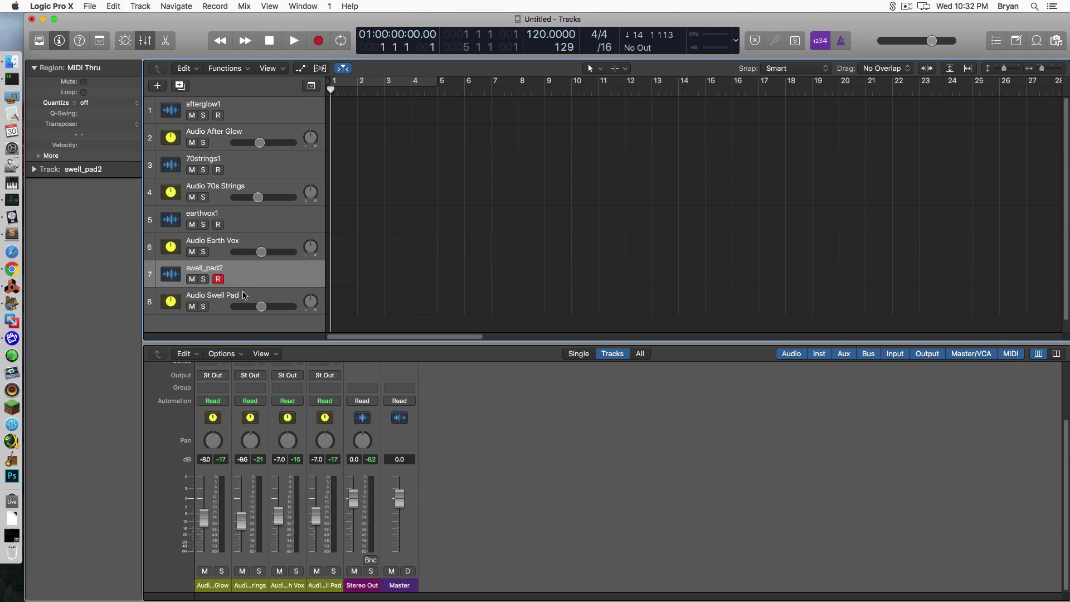
left_click(243, 296)
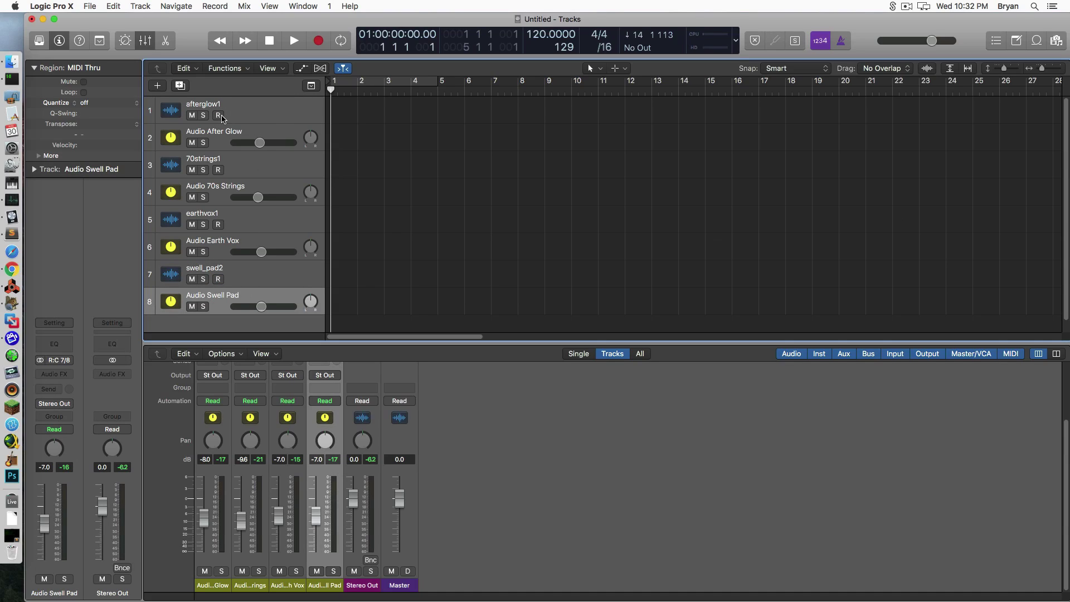
left_click(219, 115)
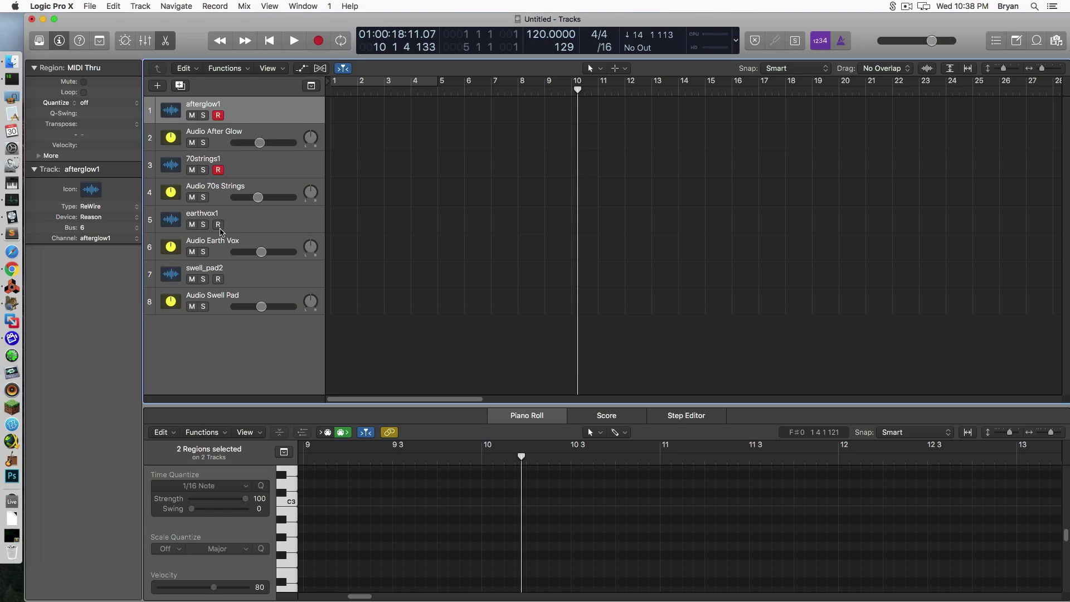
Step: Arm swell_pad2, record MIDI from the project start, and show the afterglow1 region in the Piano Roll
left_click(218, 279)
key("Return")
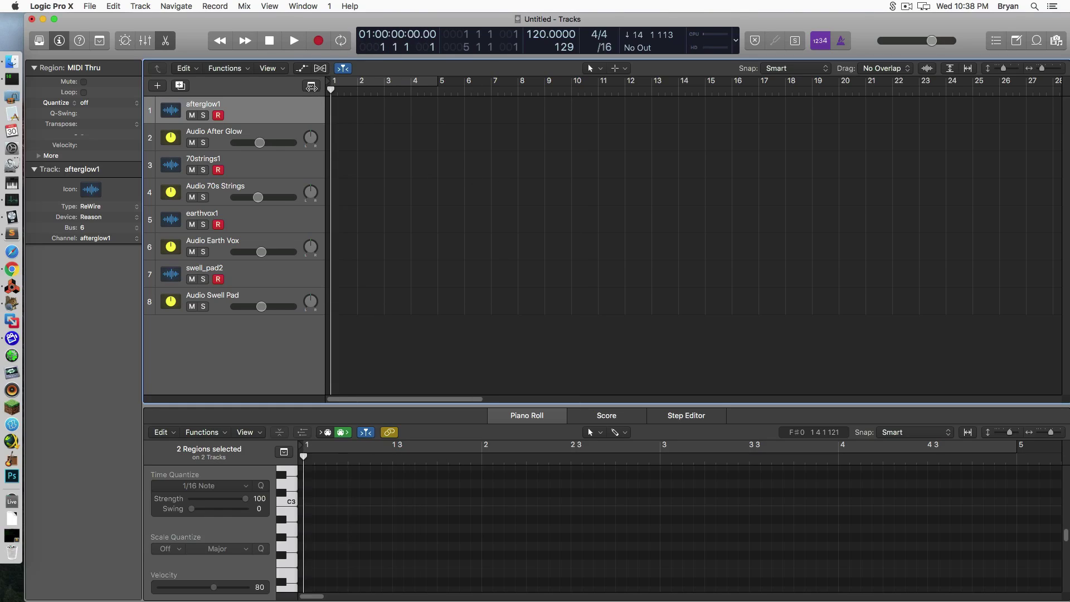
key("r")
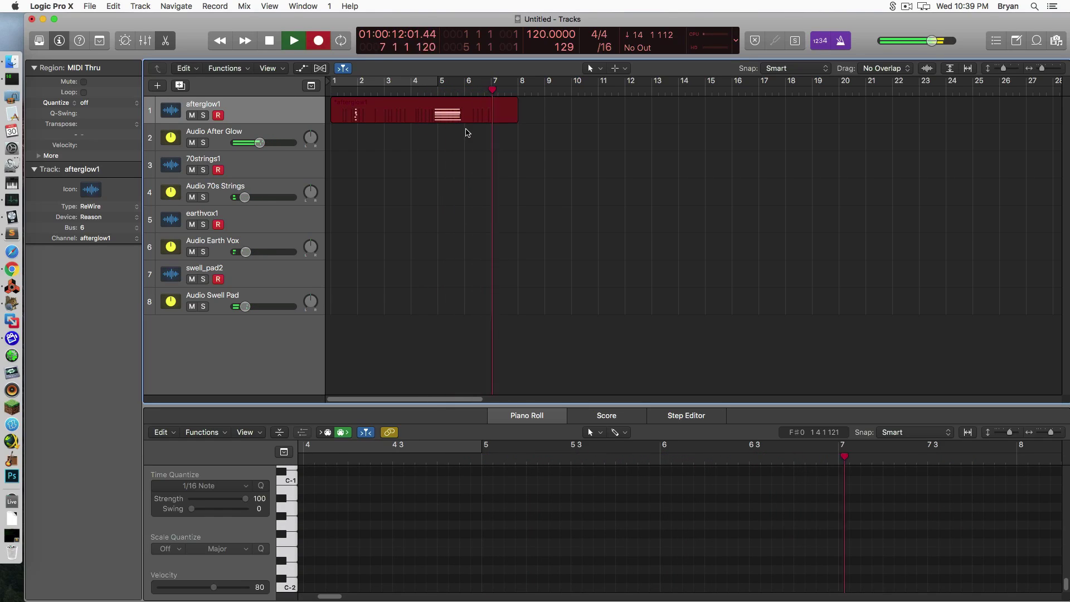
left_click(269, 41)
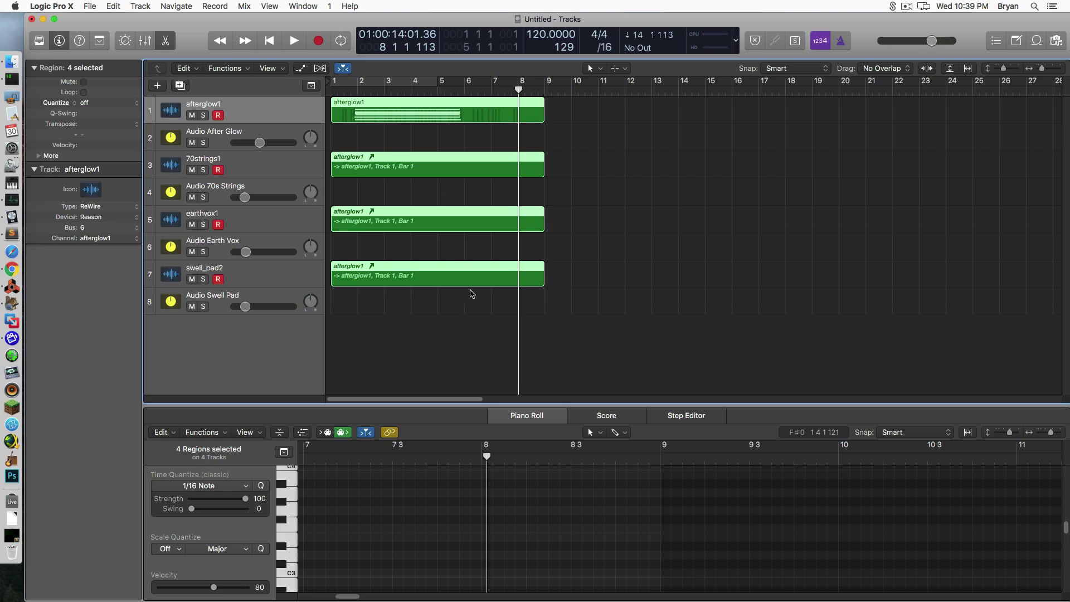
left_click(398, 114)
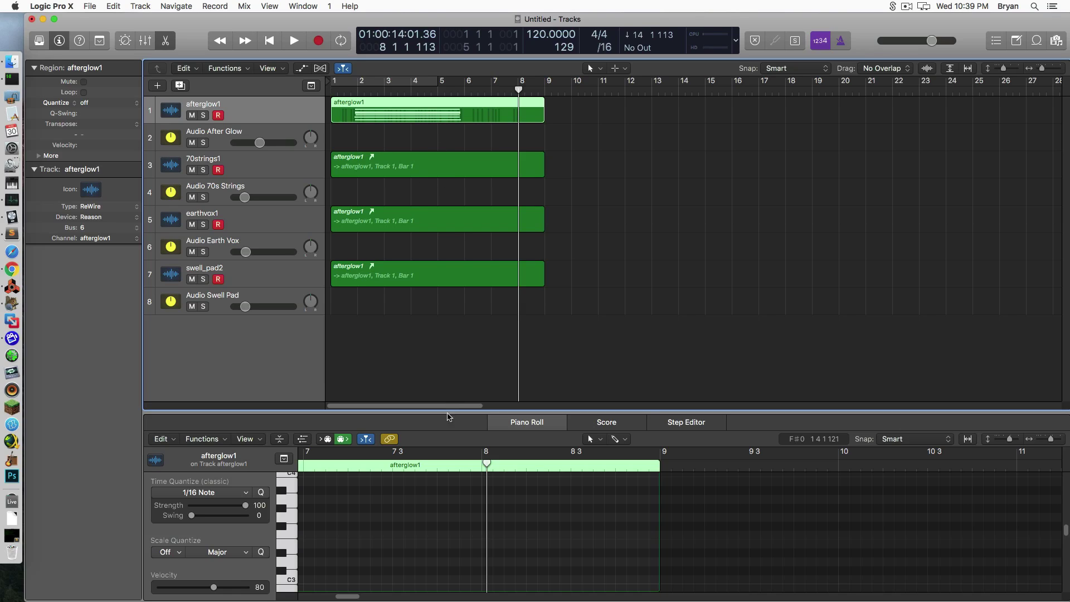
left_click(349, 90)
left_click_drag(350, 90, 347, 90)
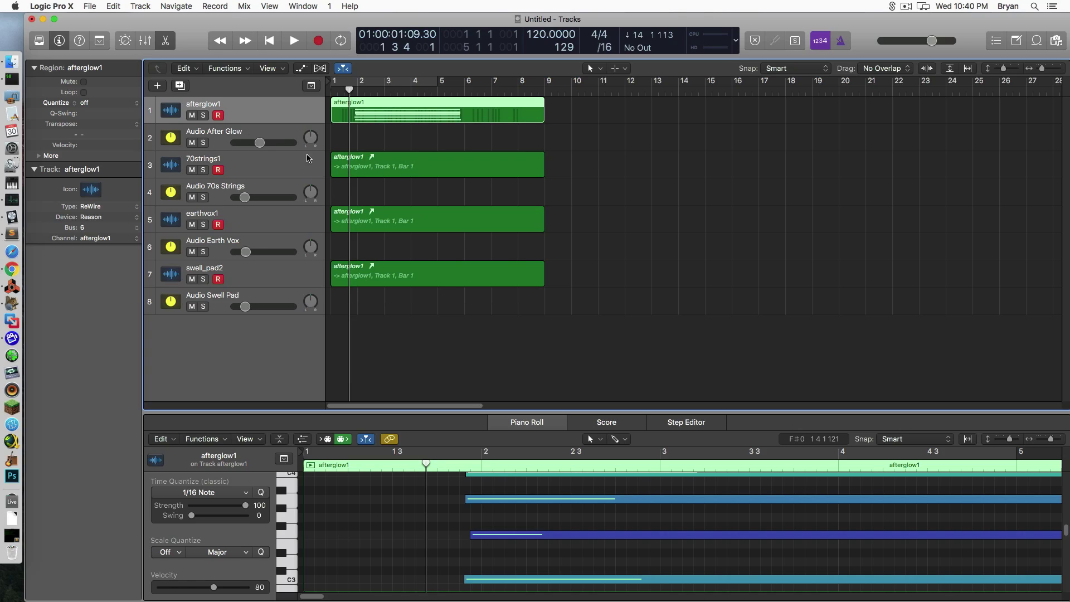
key("space")
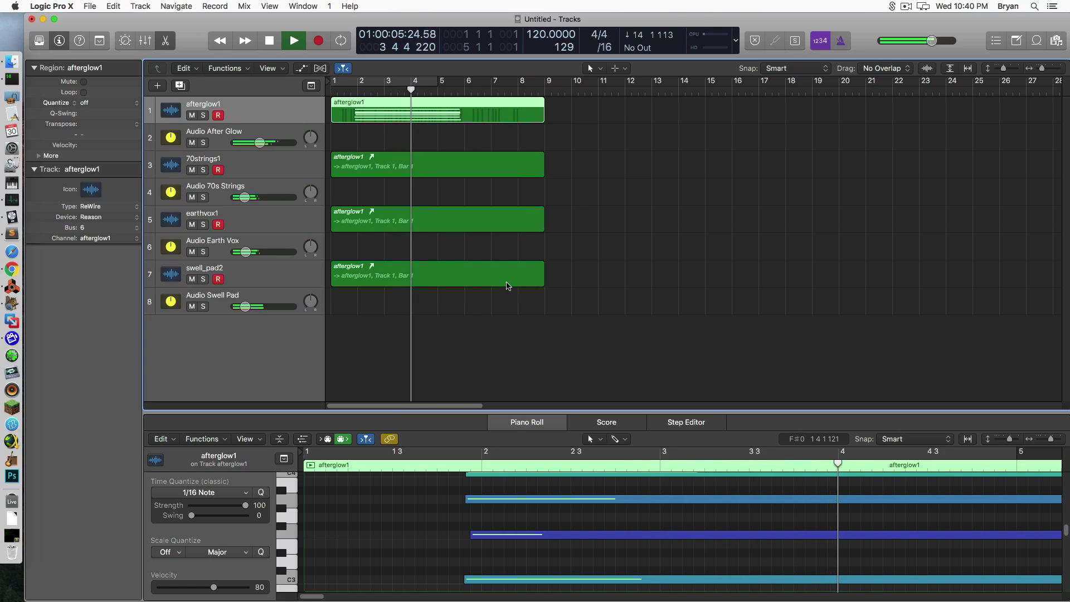
key("space")
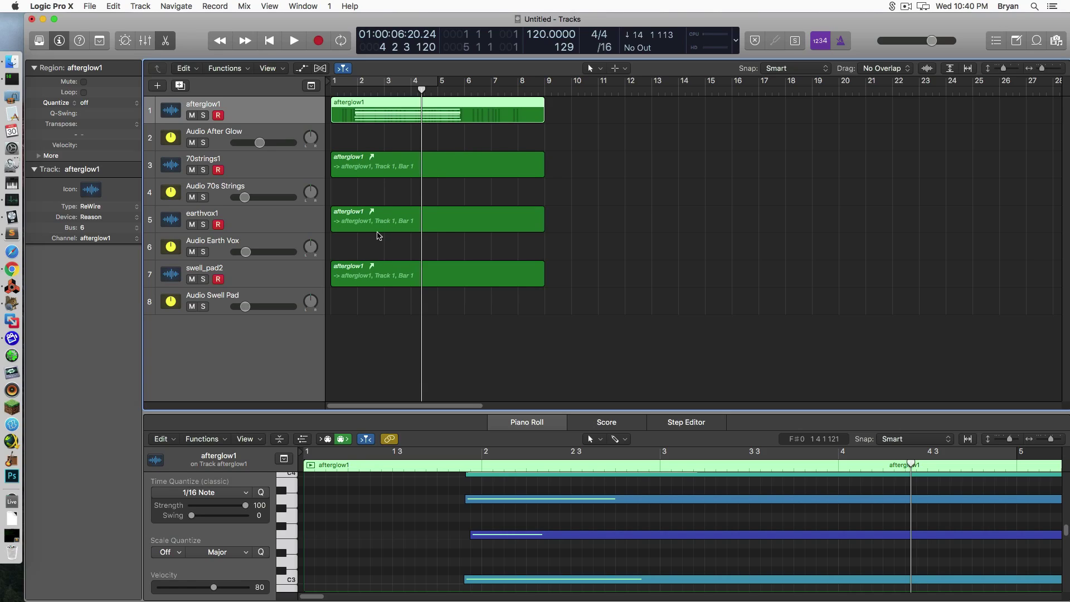
left_click(372, 216)
left_click_drag(557, 412, 557, 276)
scroll(556, 435, "up", 3)
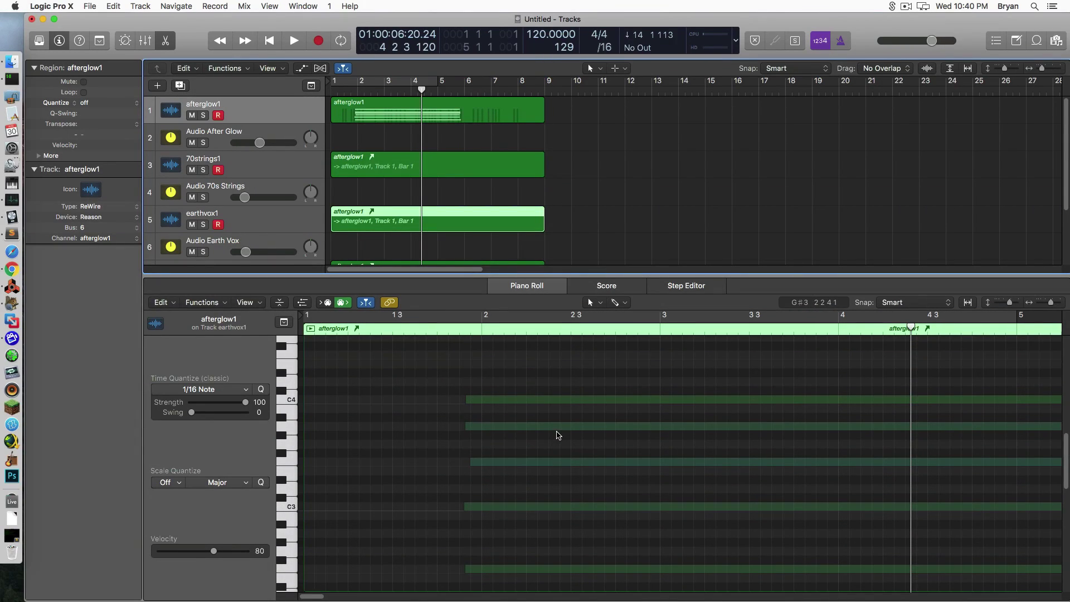
scroll(556, 434, "up", 5)
left_click(391, 118)
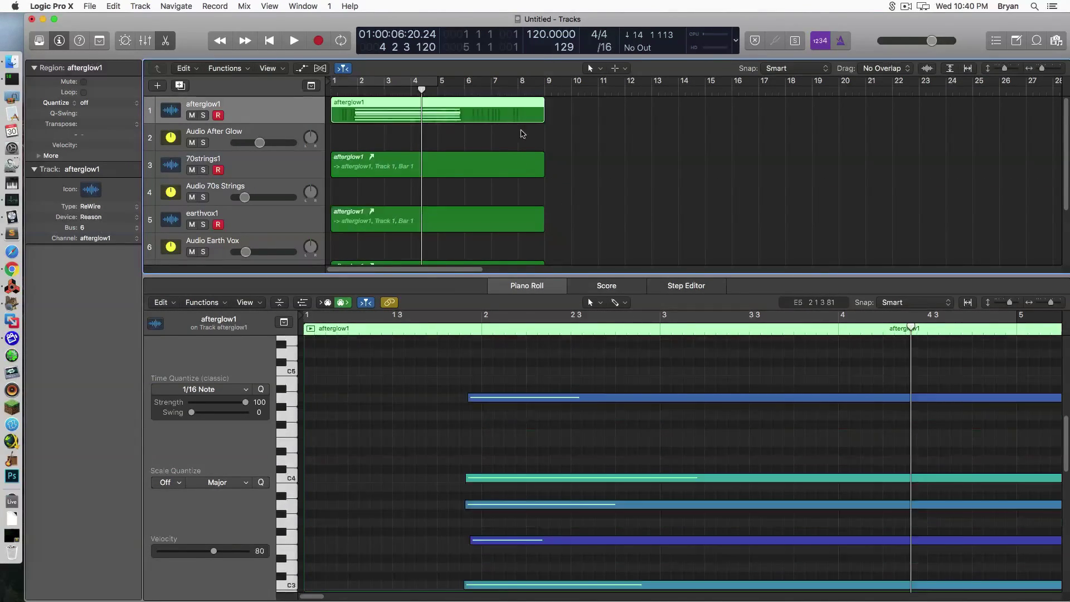
scroll(526, 156, "down", 3)
scroll(525, 157, "up", 3)
left_click_drag(532, 276, 558, 396)
left_click(354, 90)
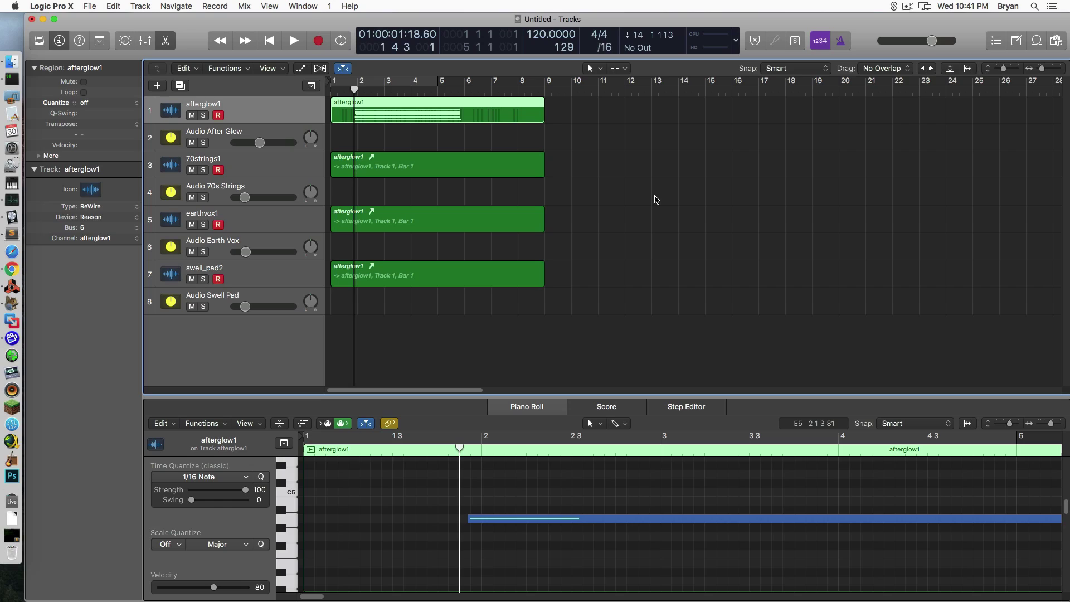